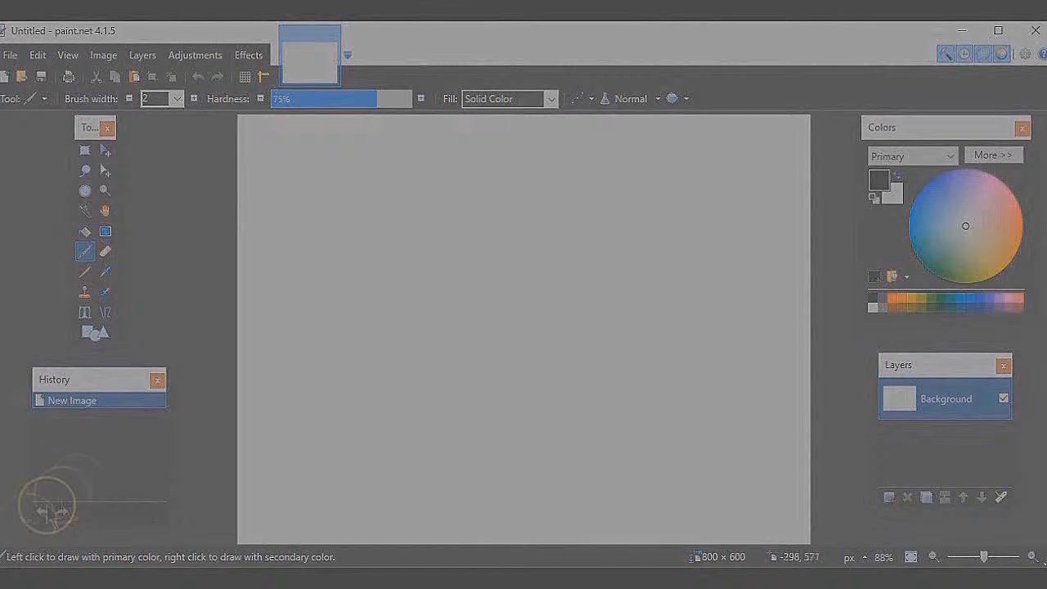
Step: Close the History and Layers panels, leaving Tools and Colors beside the blank 800 × 600 canvas
click(157, 382)
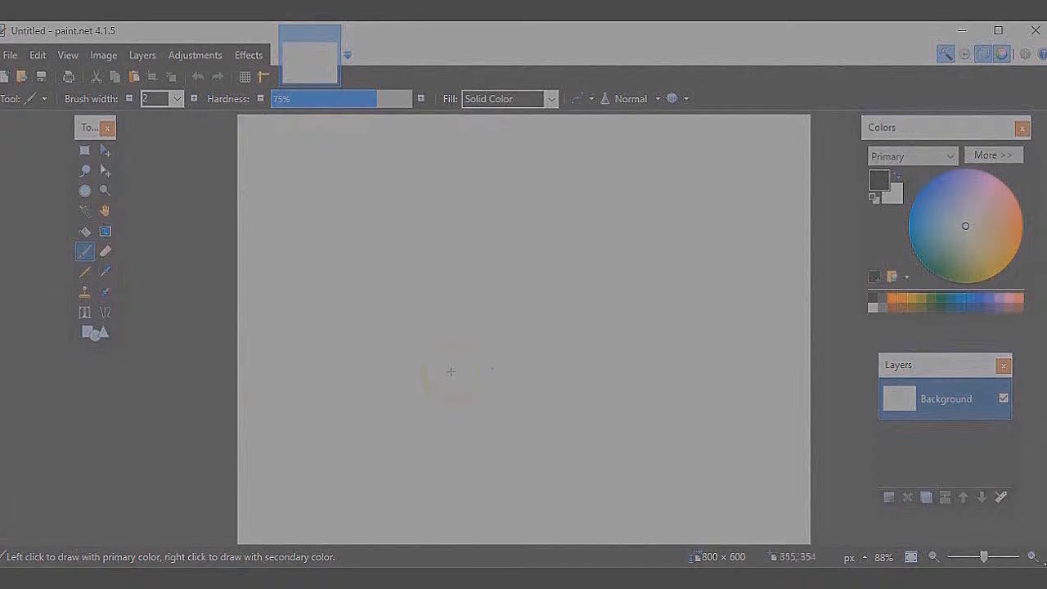
click(1004, 366)
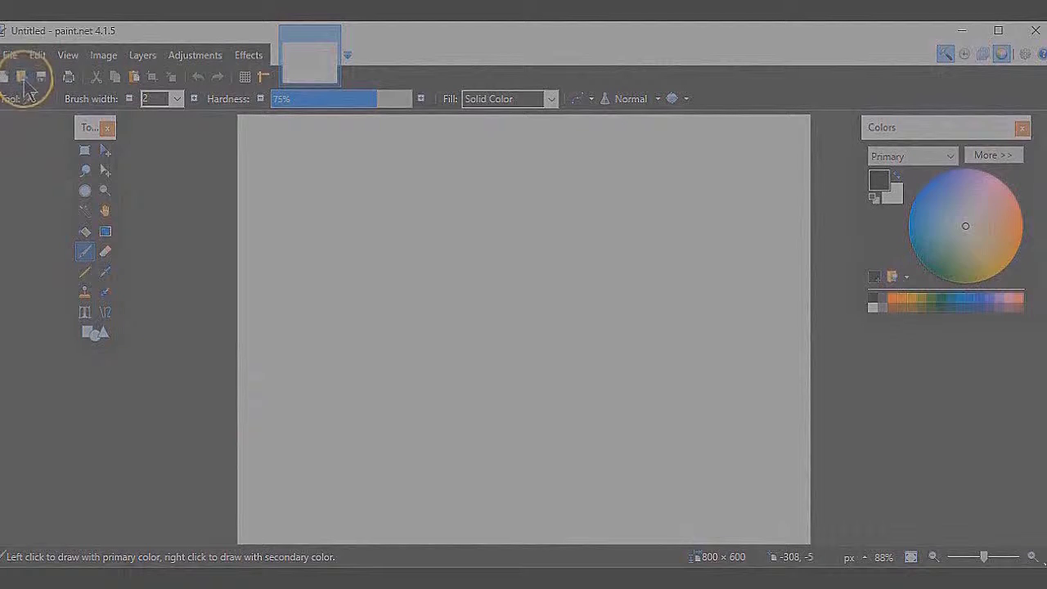
Step: Open the JPG of two cone-headed figures from the Back Up folder
key(m)
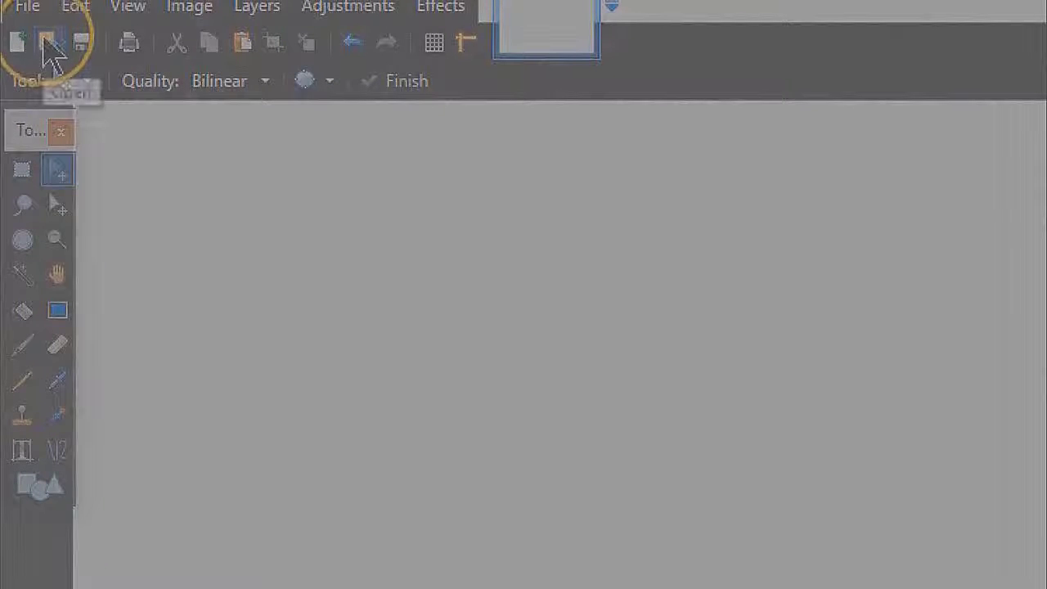
click(47, 44)
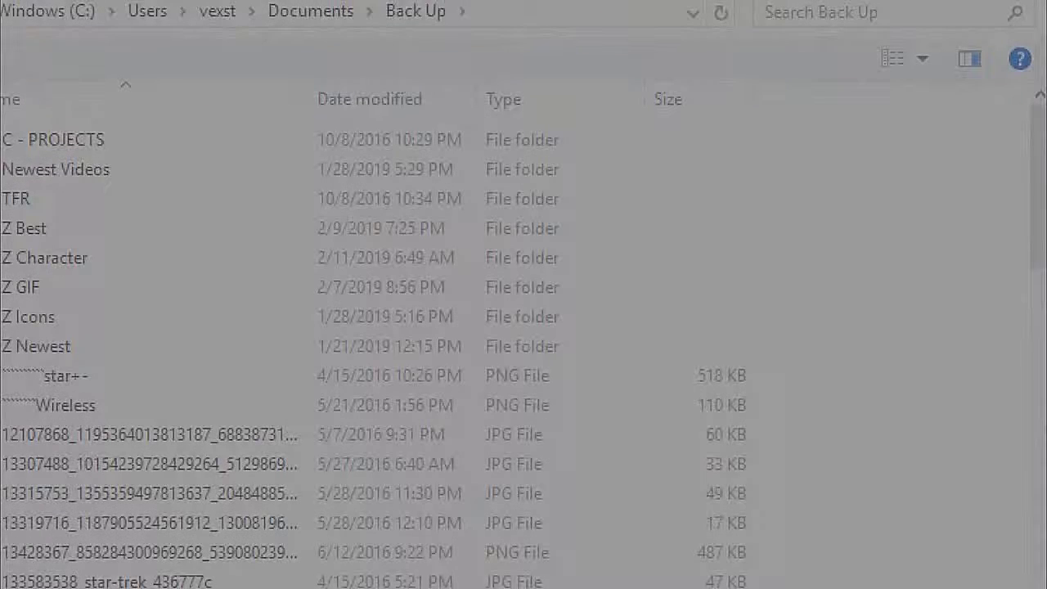
double_click(169, 473)
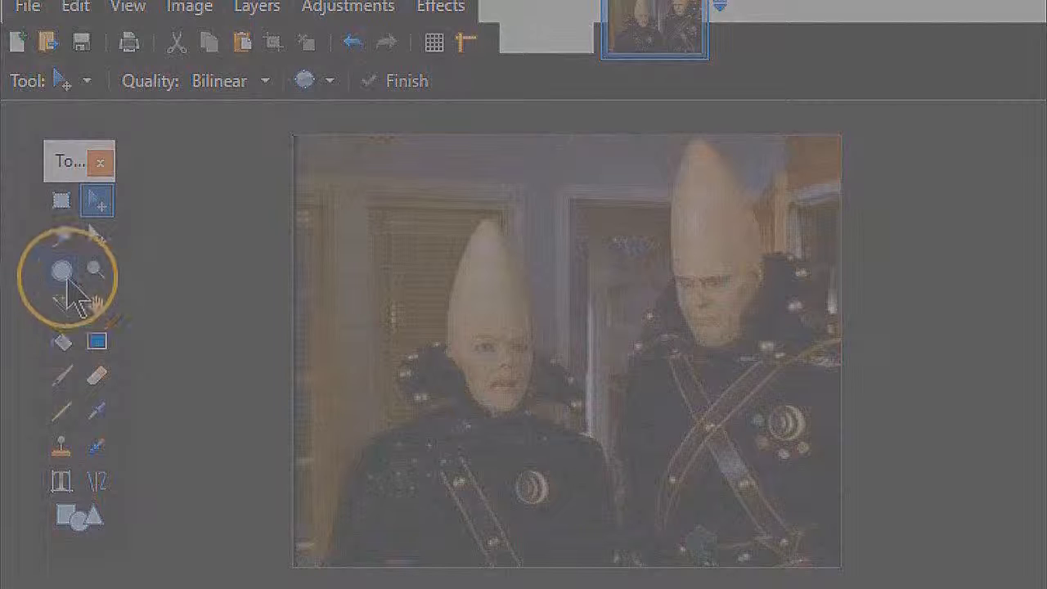
Step: Lasso and delete the strip left of the left figure and the top-left corner triangle, then deselect
click(64, 239)
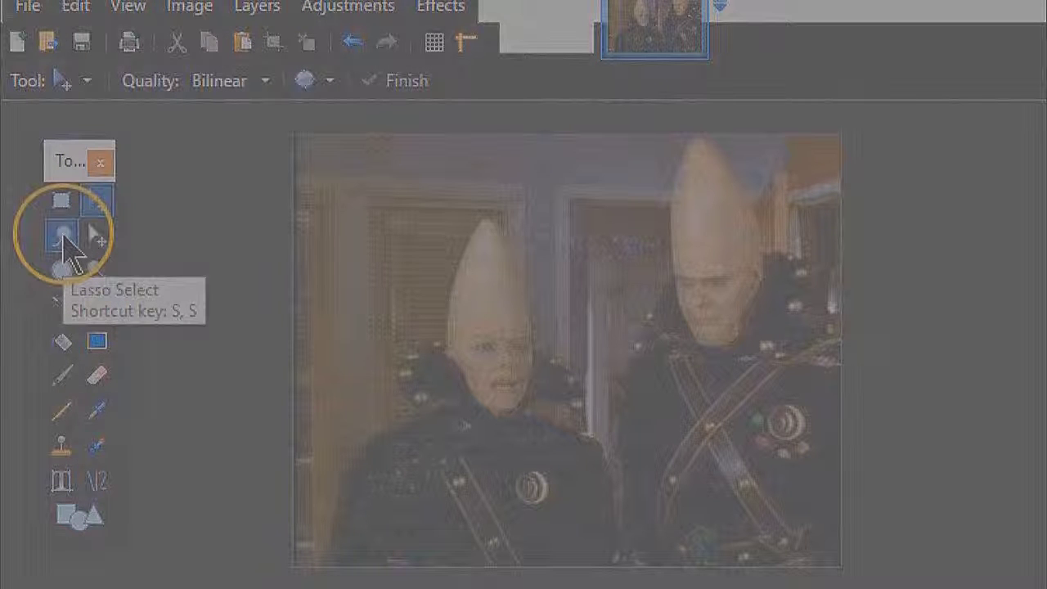
click(64, 239)
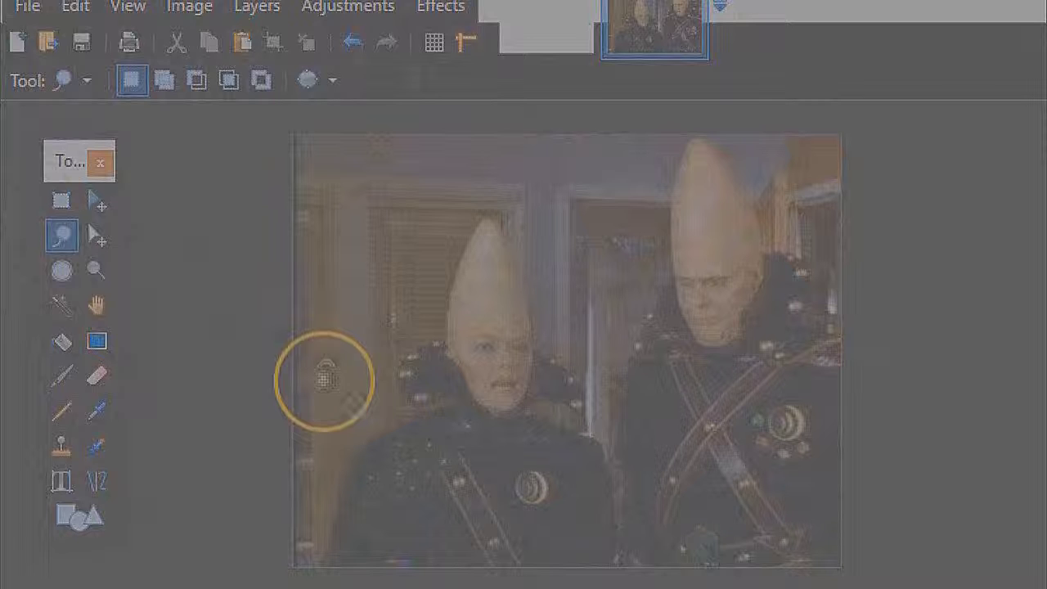
mouse_move(325, 378)
mouse_down()
mouse_move(316, 282)
mouse_move(330, 234)
mouse_move(361, 241)
mouse_move(402, 295)
mouse_move(414, 275)
mouse_move(413, 306)
mouse_move(386, 333)
mouse_move(356, 406)
mouse_move(337, 411)
mouse_move(340, 395)
mouse_up()
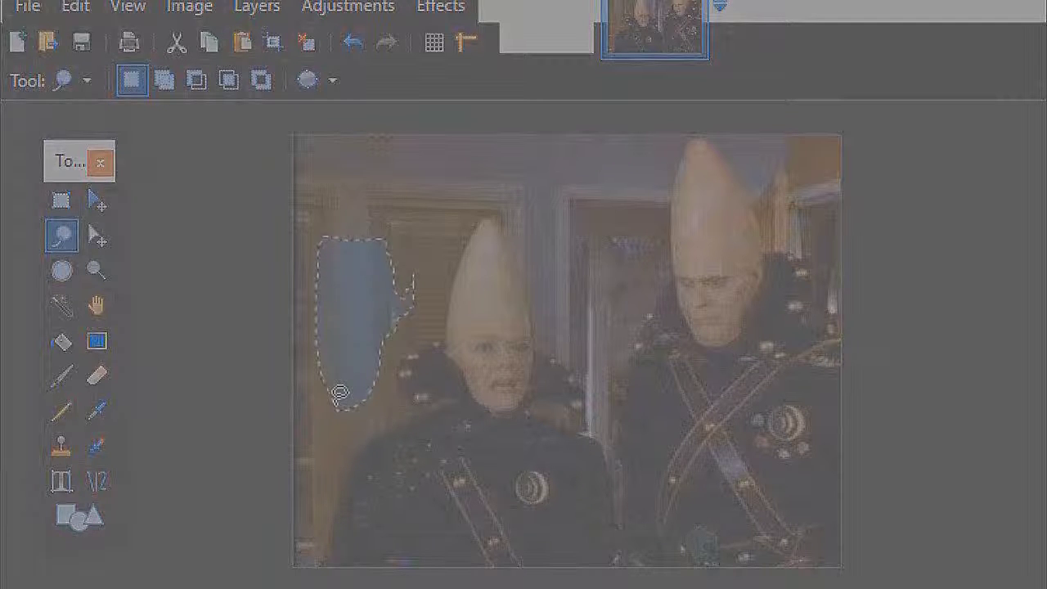
key(Delete)
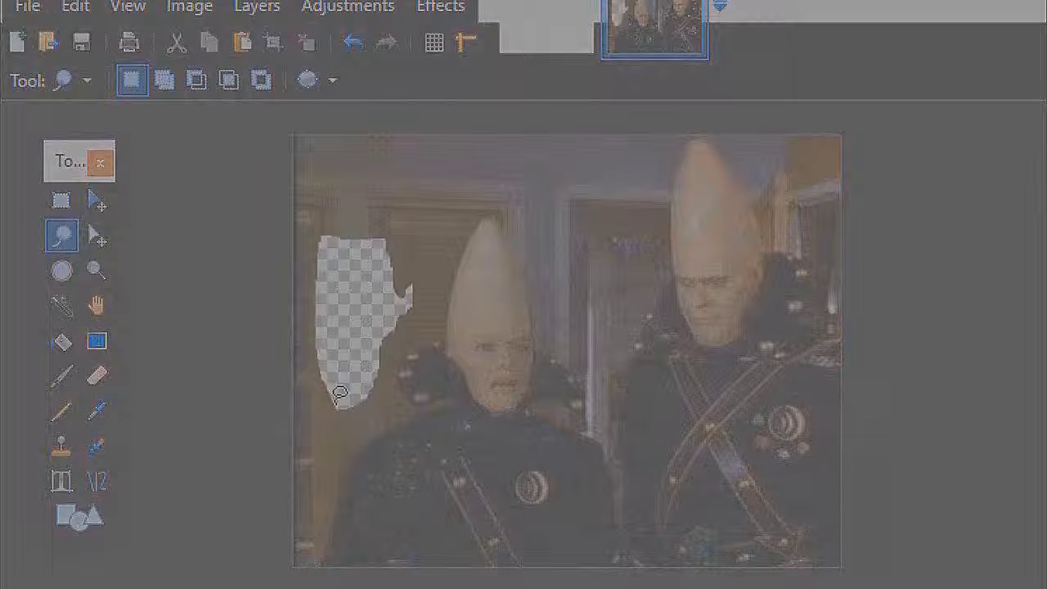
mouse_move(338, 164)
mouse_down()
mouse_move(311, 166)
mouse_move(425, 185)
mouse_move(414, 251)
mouse_move(413, 233)
mouse_move(396, 220)
mouse_move(400, 199)
mouse_move(394, 207)
mouse_up()
key(Delete)
key(ctrl+d)
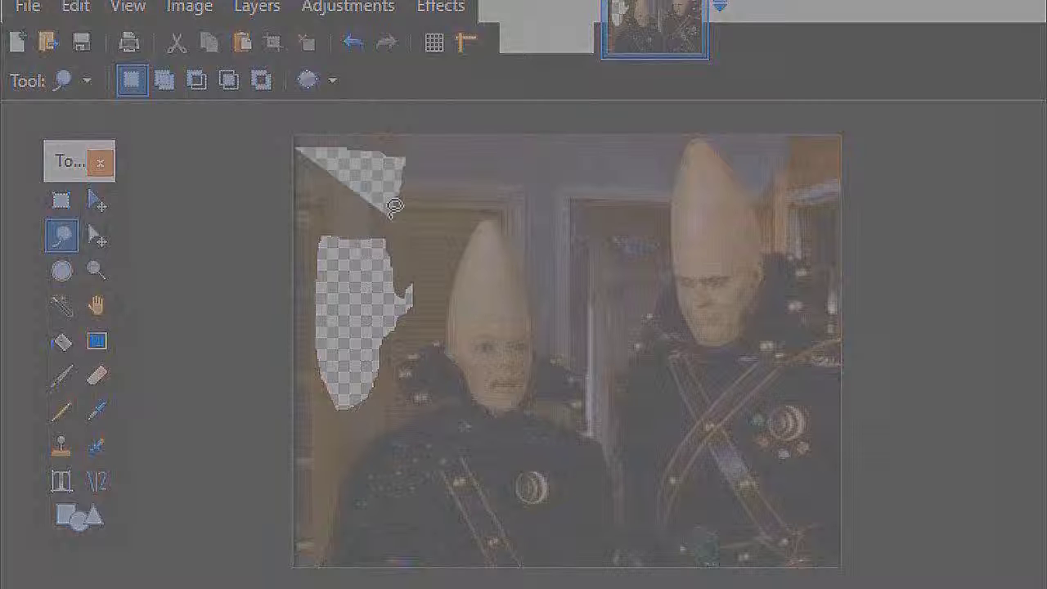
Step: Lasso and delete the background beside the left shoulder and the lower-left area along the bottom edge
mouse_move(363, 395)
mouse_down()
mouse_move(368, 472)
mouse_move(361, 428)
mouse_move(376, 457)
mouse_move(374, 424)
mouse_up()
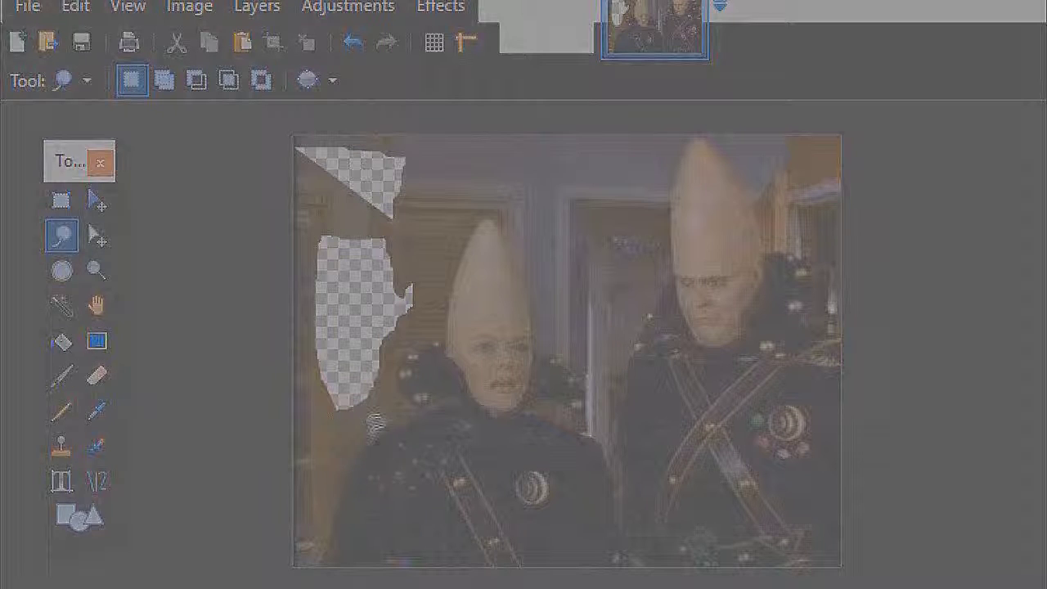
mouse_move(375, 437)
mouse_down()
mouse_move(361, 371)
mouse_move(326, 307)
mouse_move(239, 298)
mouse_move(216, 313)
mouse_move(185, 393)
mouse_move(183, 487)
mouse_move(188, 522)
mouse_move(239, 557)
mouse_up()
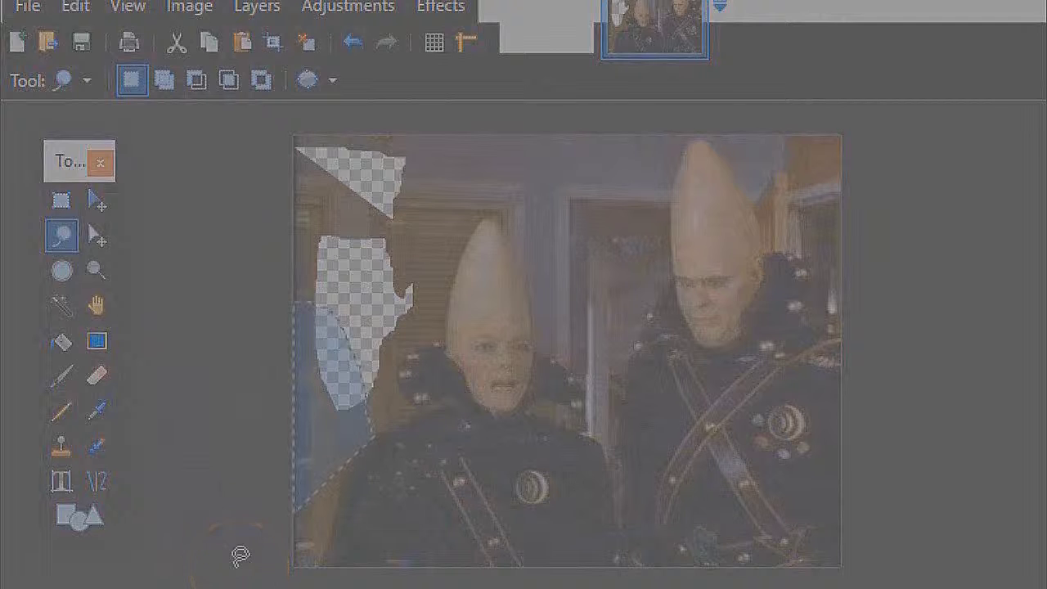
key(Delete)
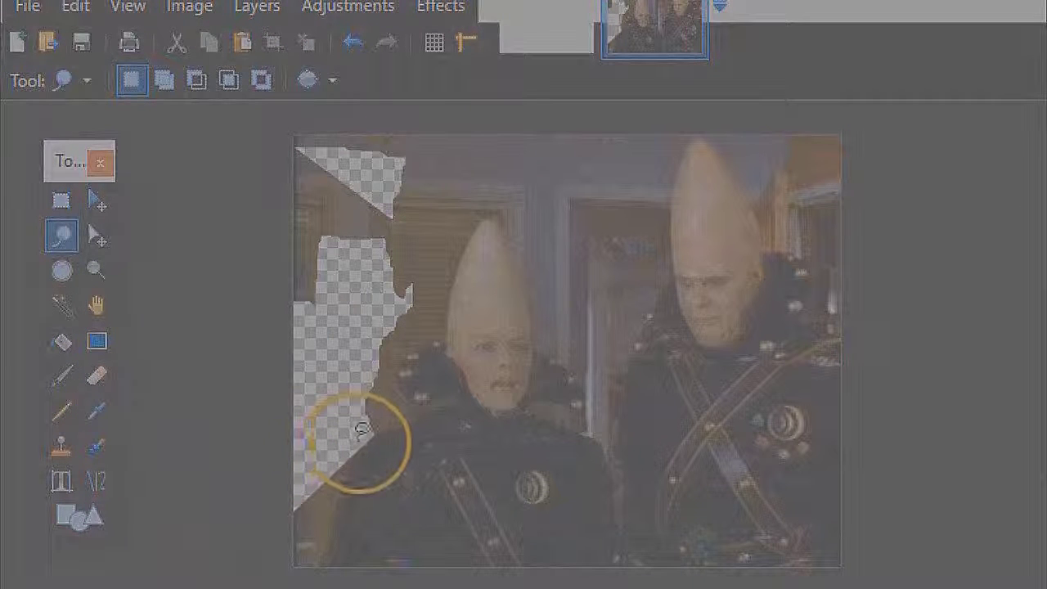
mouse_move(363, 428)
mouse_down()
mouse_move(343, 393)
mouse_move(246, 382)
mouse_move(153, 464)
mouse_move(140, 542)
mouse_move(106, 585)
mouse_up()
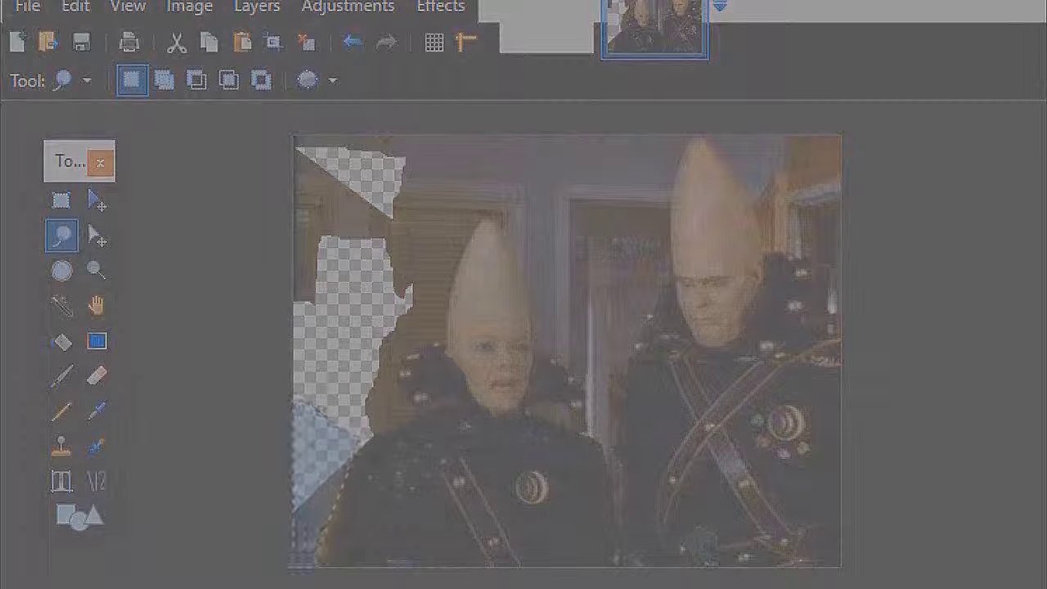
mouse_move(106, 585)
mouse_down()
mouse_move(333, 588)
mouse_move(321, 588)
mouse_up()
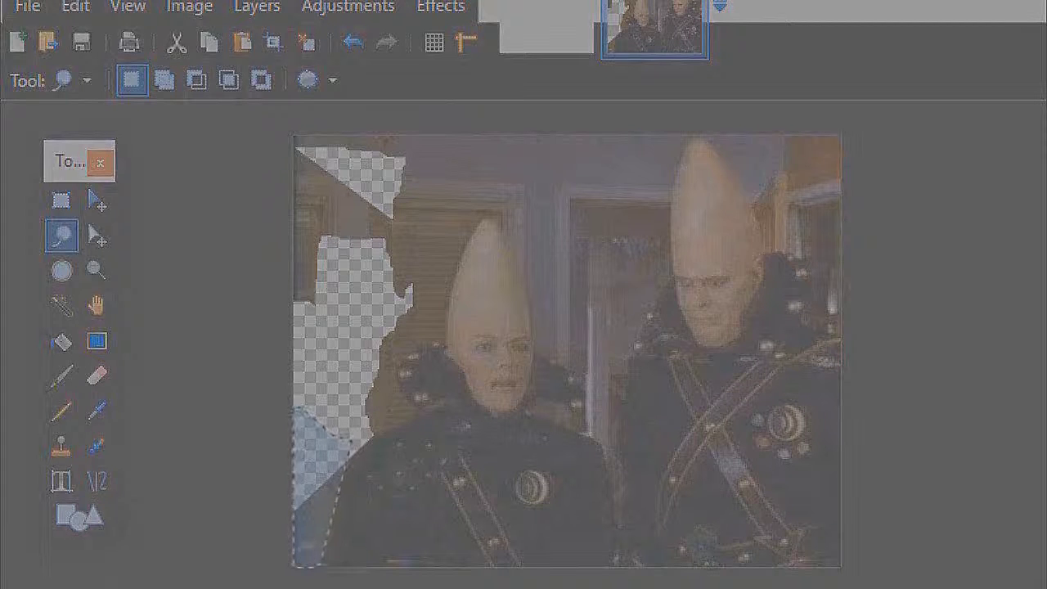
key(Delete)
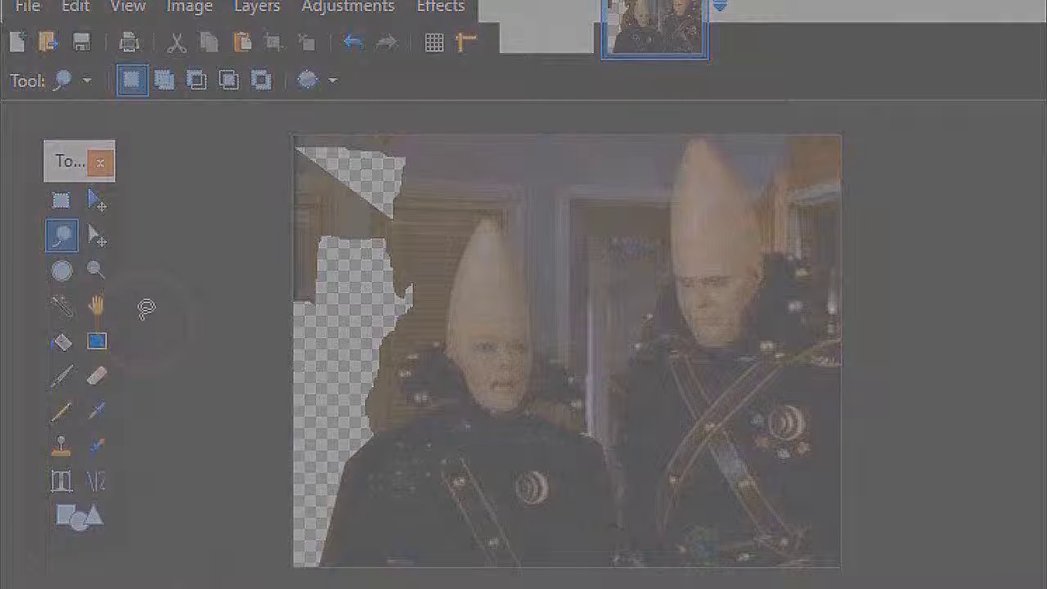
Step: Select an oval around the left figure's head and crop the image to it
click(58, 273)
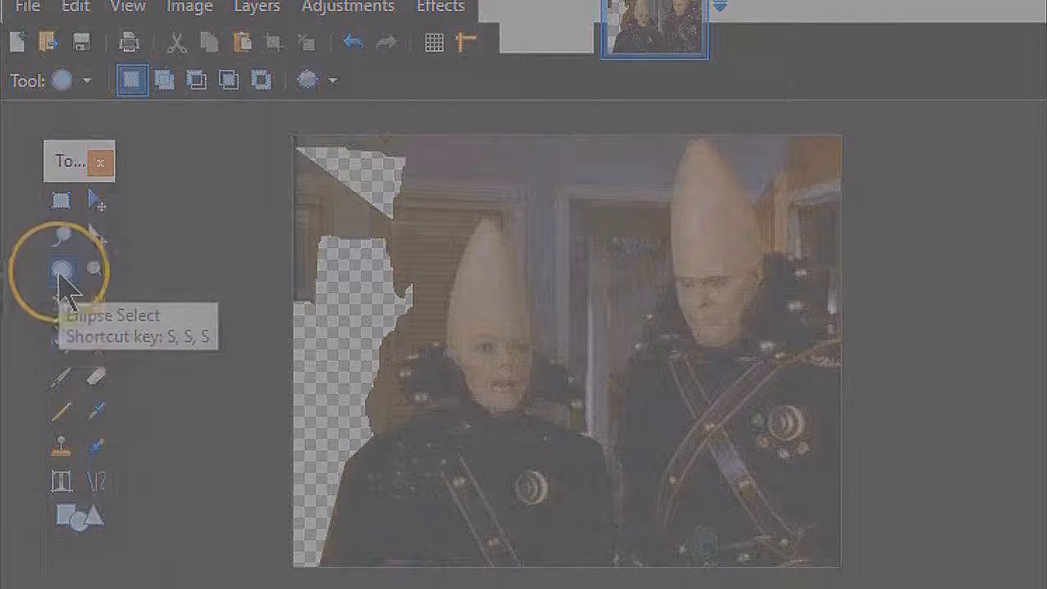
drag(491, 180, 564, 477)
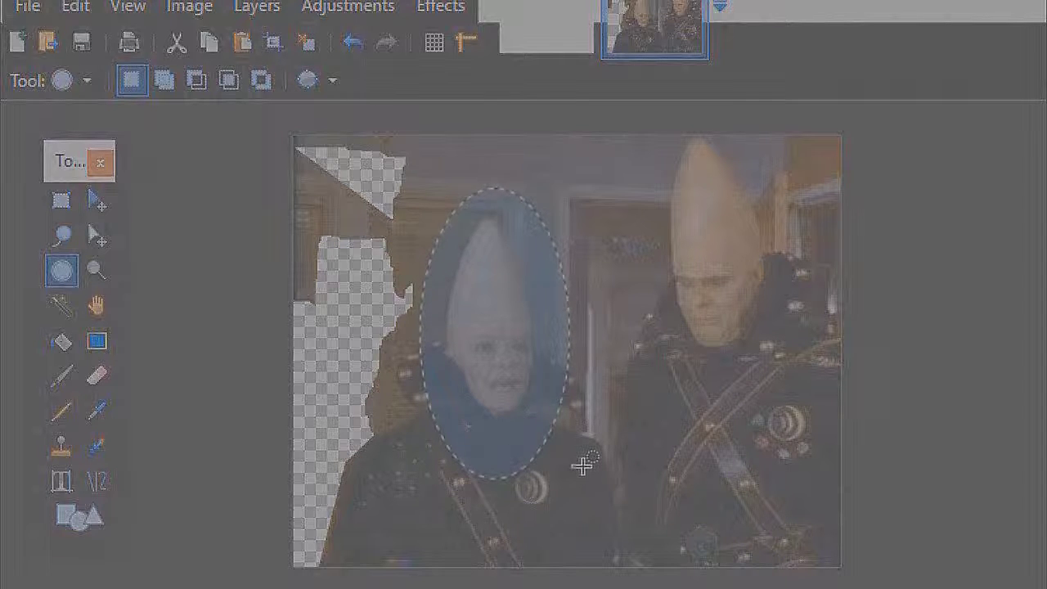
drag(233, 155, 250, 54)
click(183, 16)
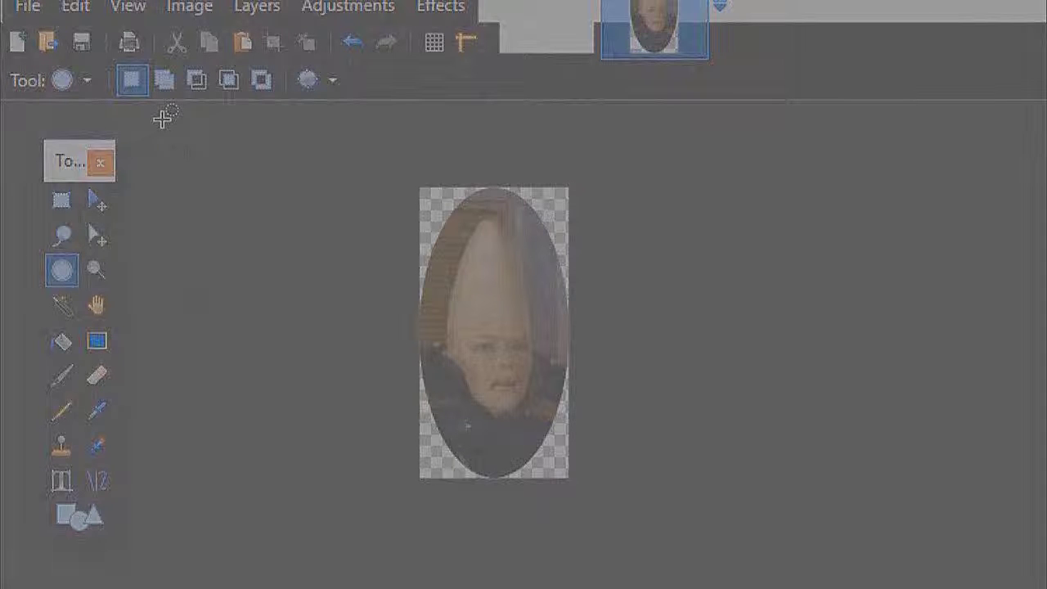
Step: Undo back to the original photo and pick the Eraser at width 2, 75% hardness
click(350, 44)
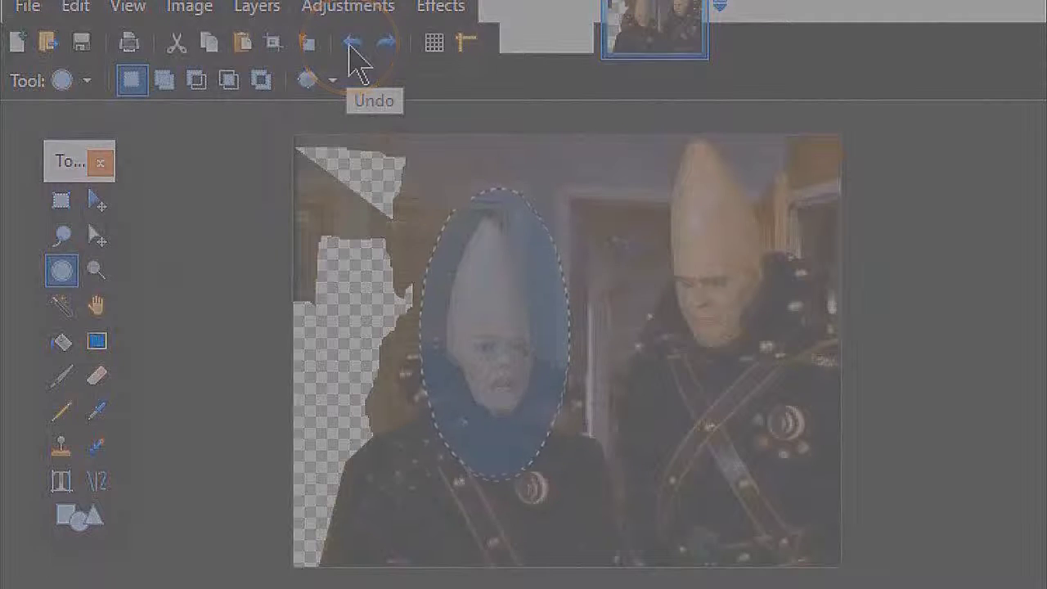
click(350, 46)
click(97, 376)
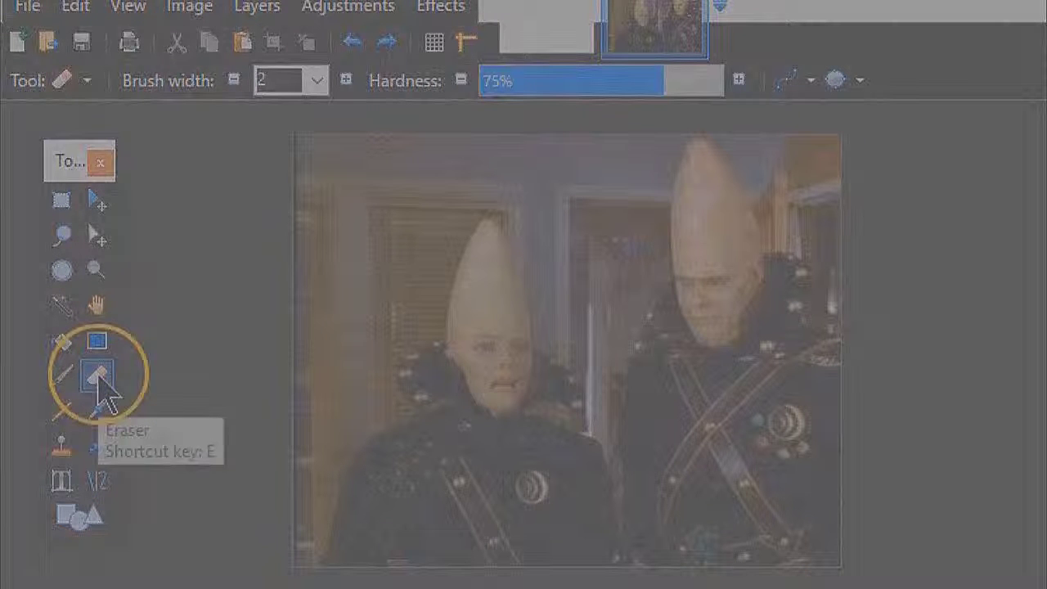
Step: Set eraser width to 50 and erase test dabs at 75%, 100% and 1% hardness
click(317, 81)
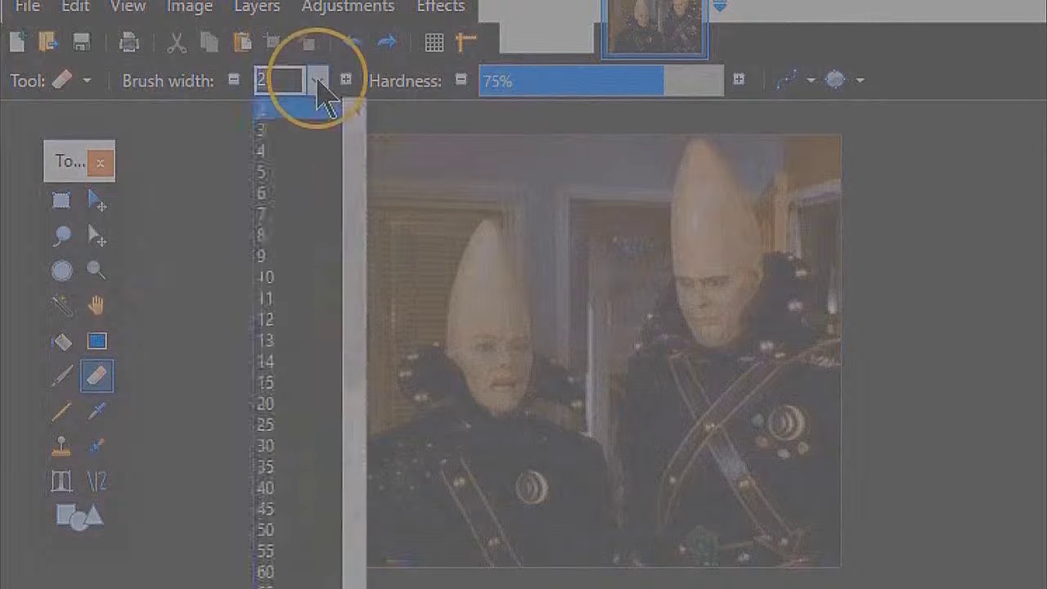
click(266, 529)
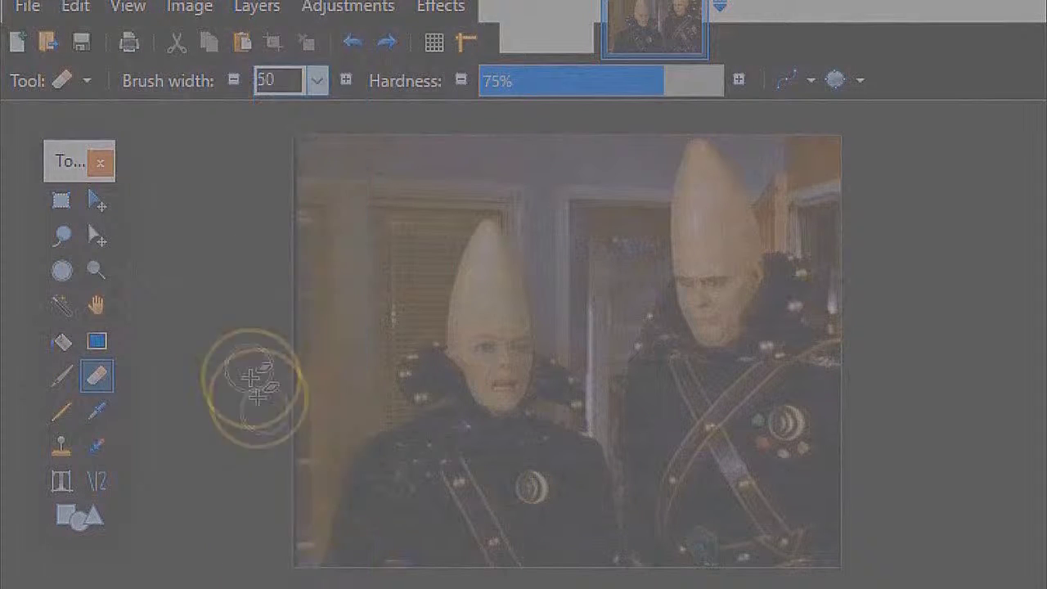
click(342, 174)
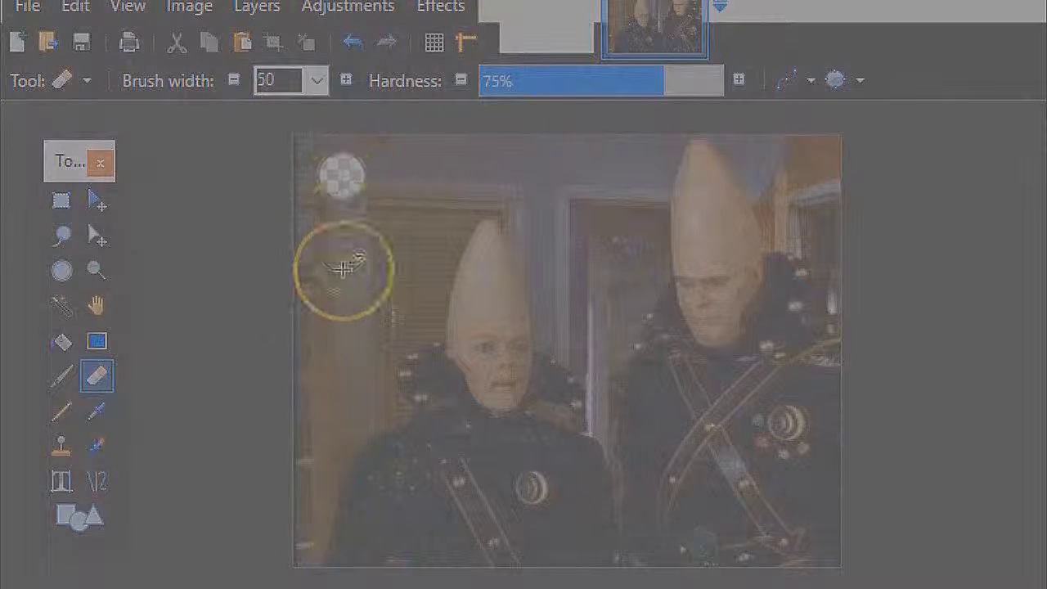
click(724, 91)
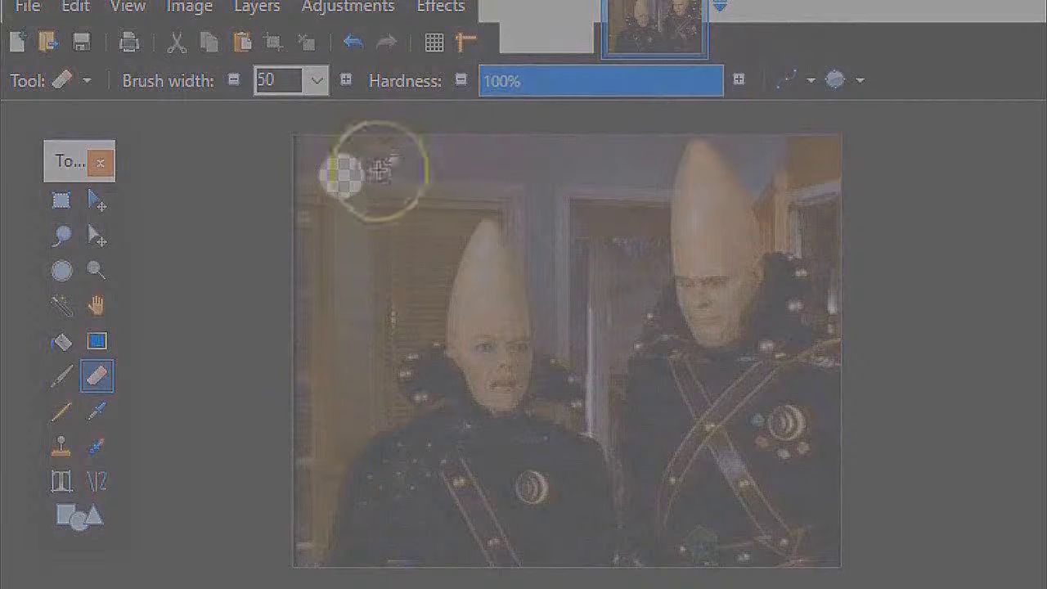
click(341, 246)
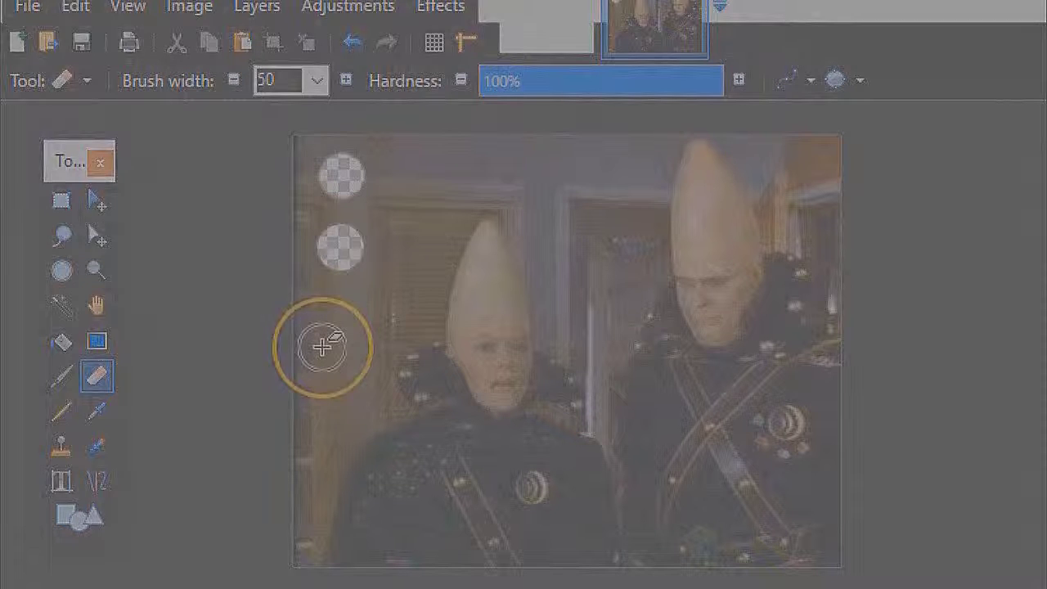
click(483, 92)
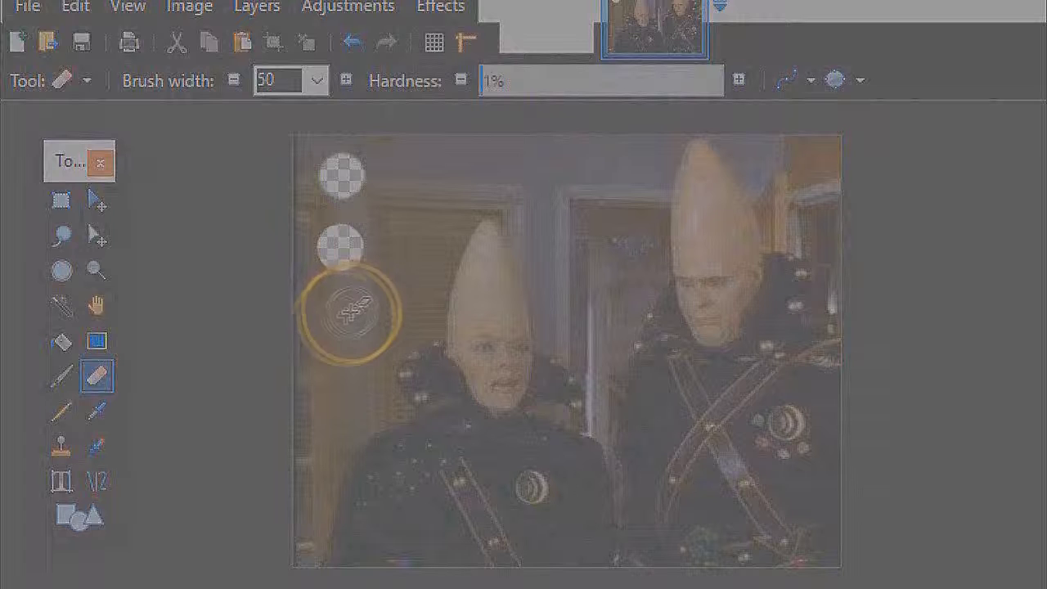
click(341, 320)
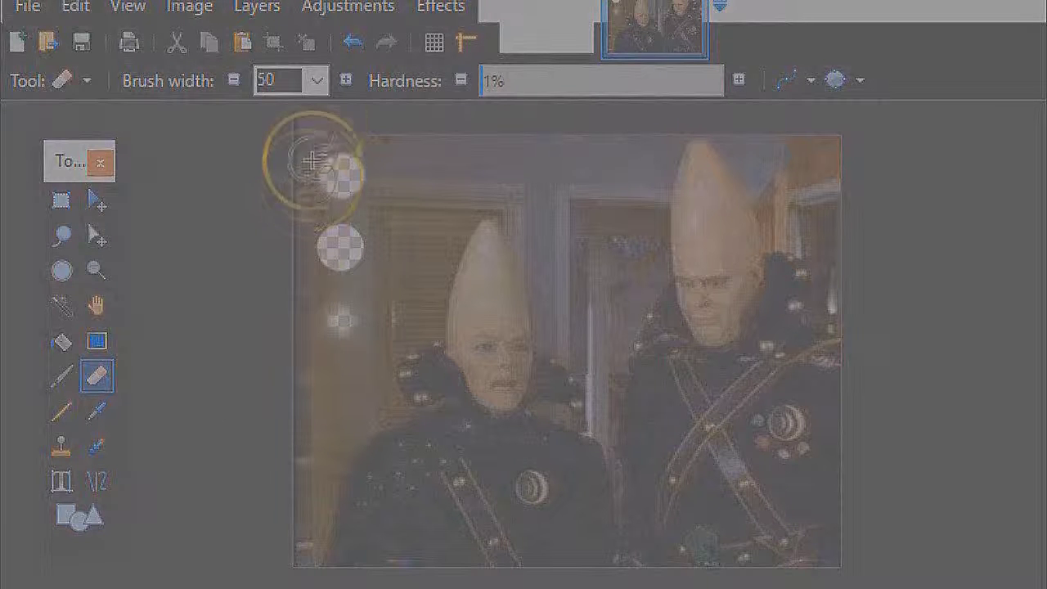
Step: Erase the upper-left background beside the left figure with a width-300, 98%-hardness eraser
click(317, 82)
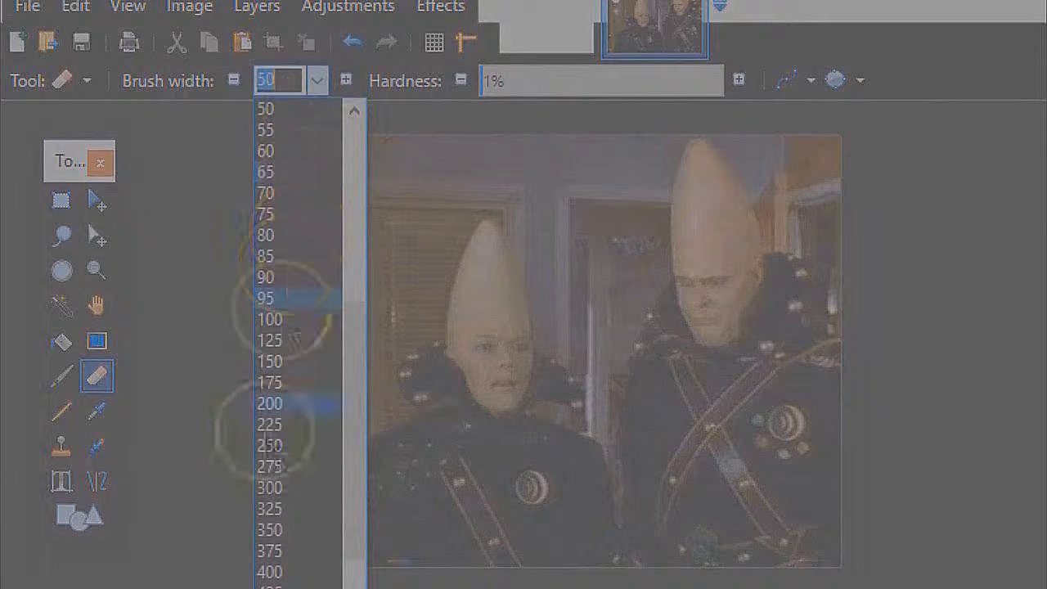
click(263, 489)
drag(278, 196, 304, 221)
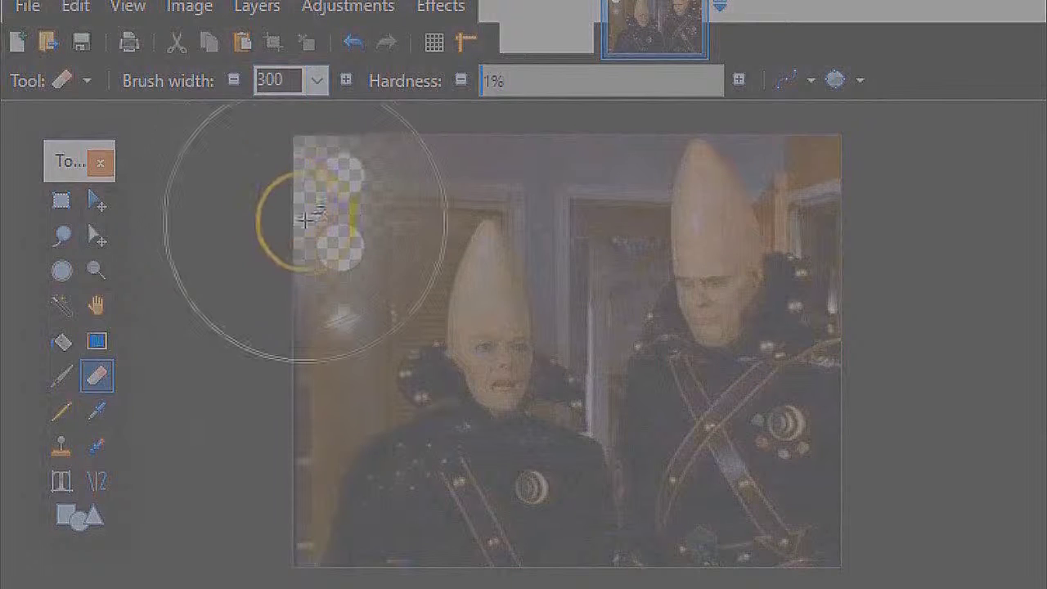
click(720, 85)
click(281, 164)
mouse_move(280, 163)
mouse_down()
mouse_move(271, 257)
mouse_move(339, 163)
mouse_move(327, 167)
mouse_move(269, 304)
mouse_up()
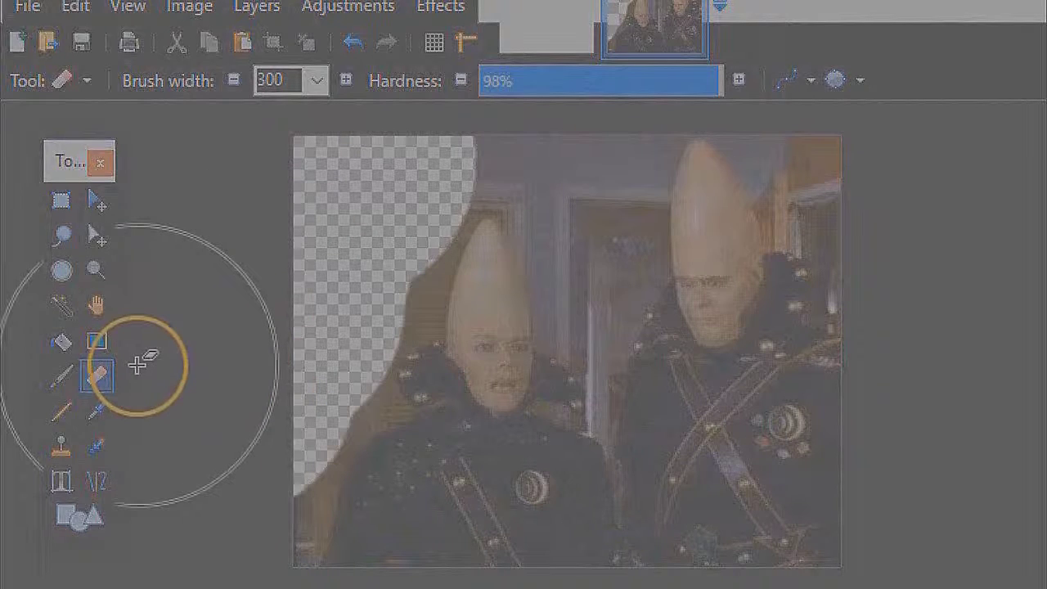
click(70, 347)
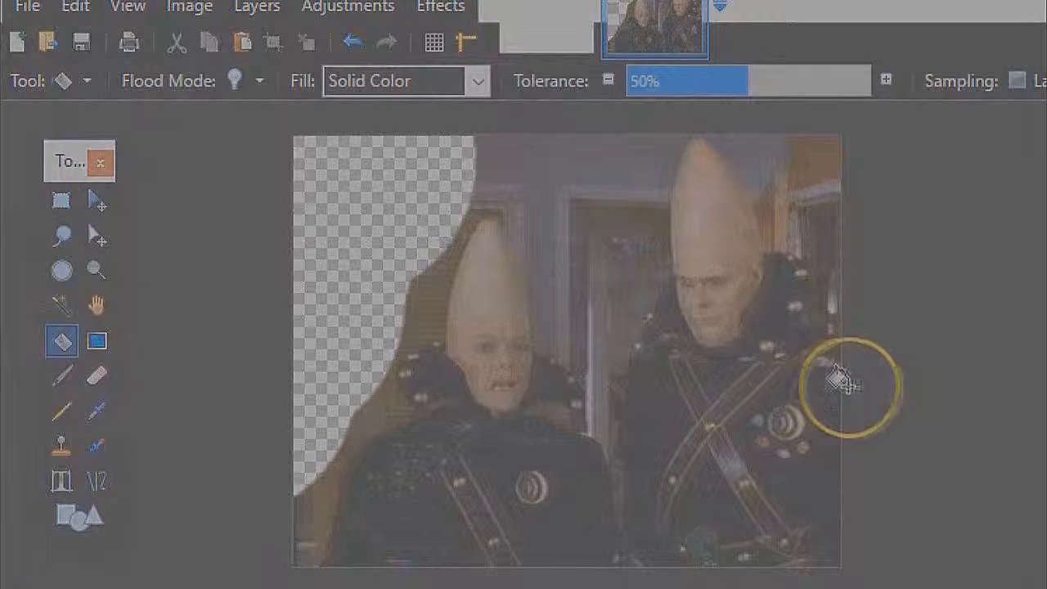
Step: Pause the recording to reveal the video player's playback controls
click(518, 567)
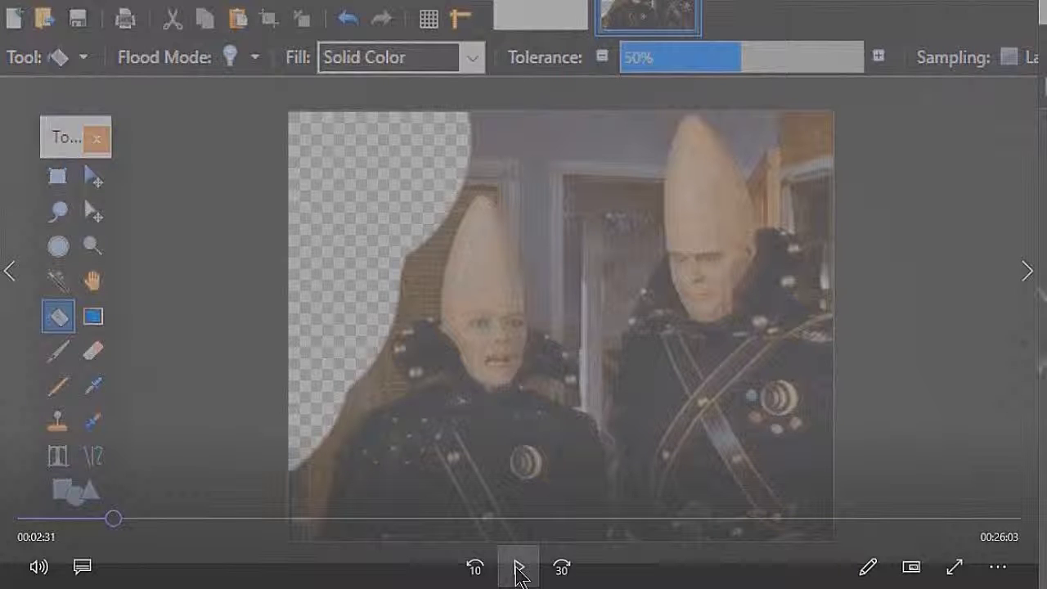
Step: Play, pause, and play the recording again in Movies & TV to continue it
click(517, 571)
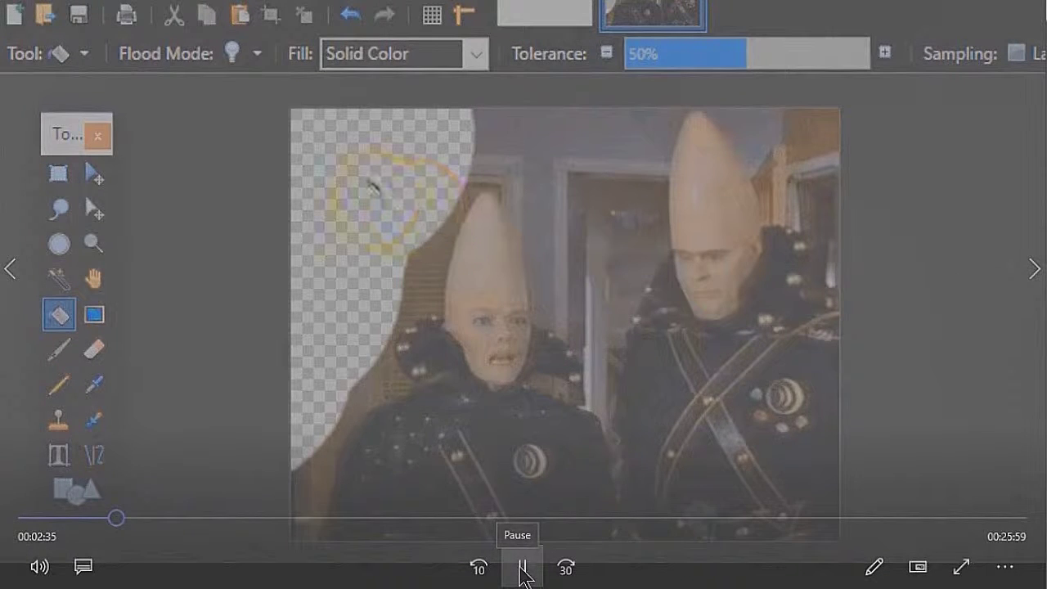
click(521, 569)
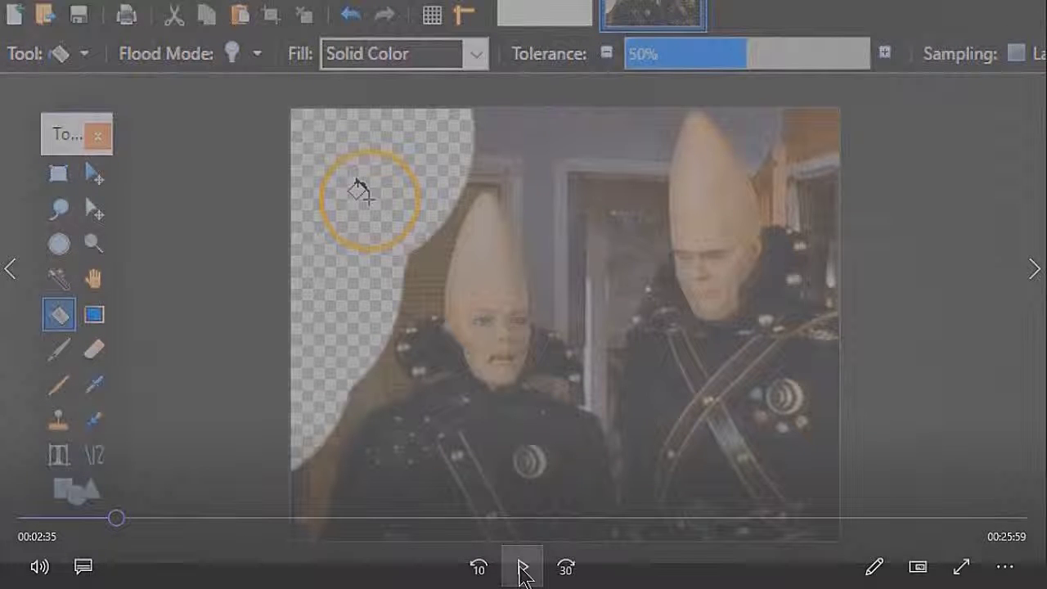
click(521, 567)
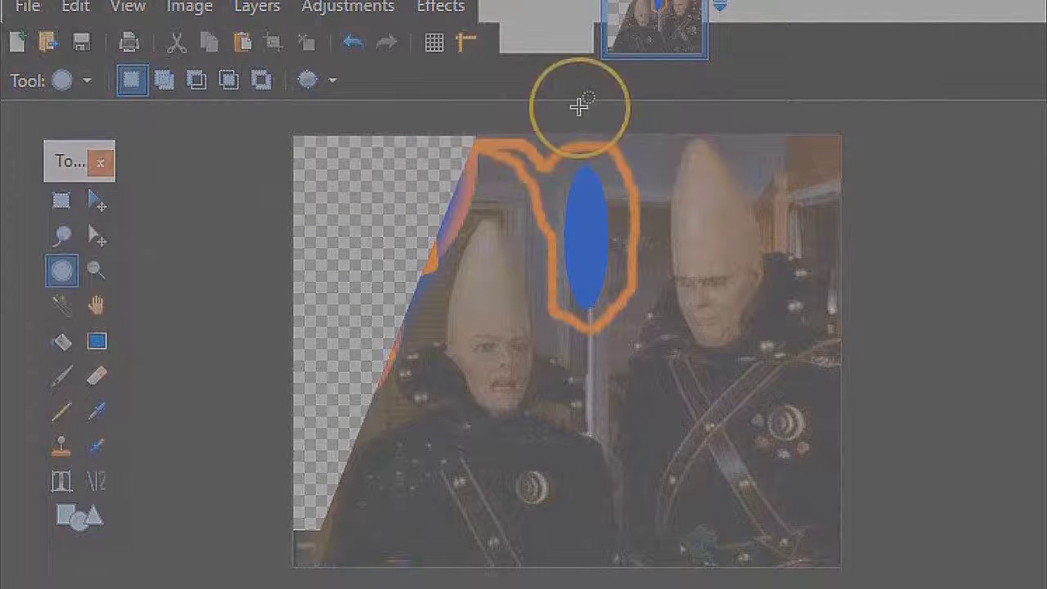
Step: Delete an elliptical selection around the blue-and-orange pole between the two heads
drag(591, 139, 657, 363)
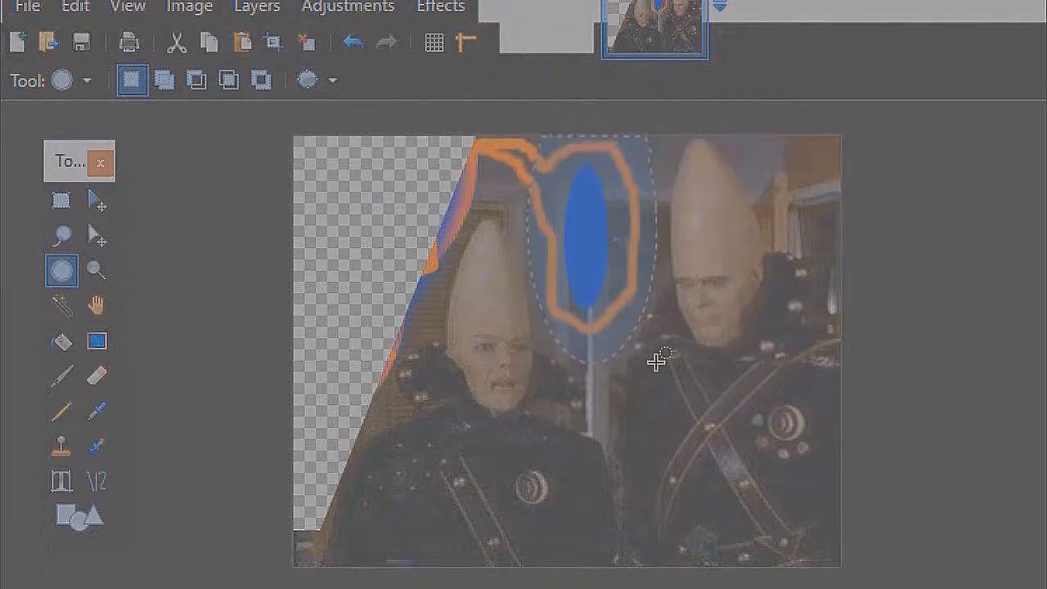
key(Delete)
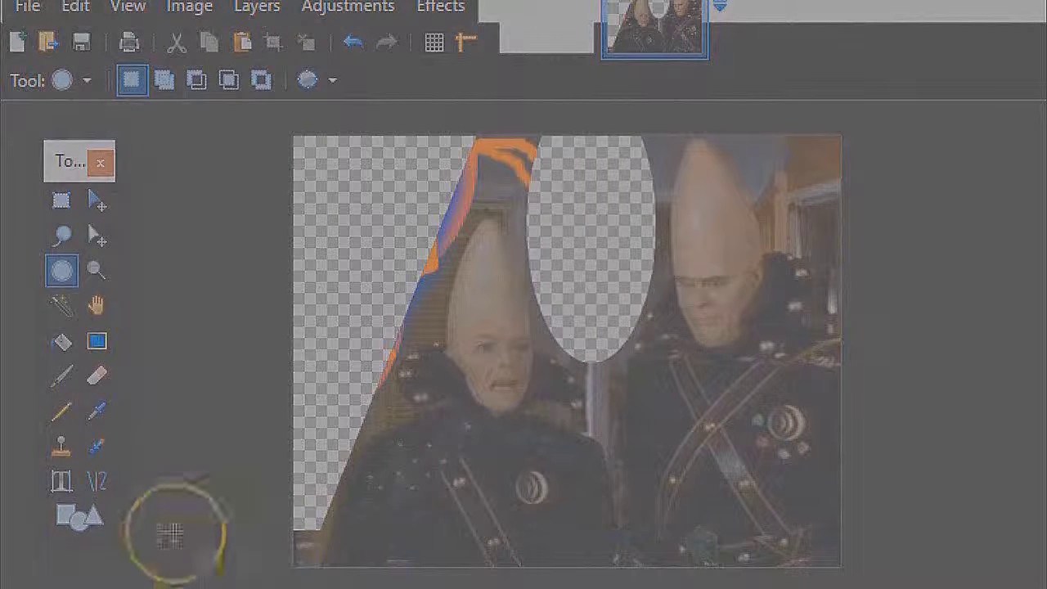
click(97, 378)
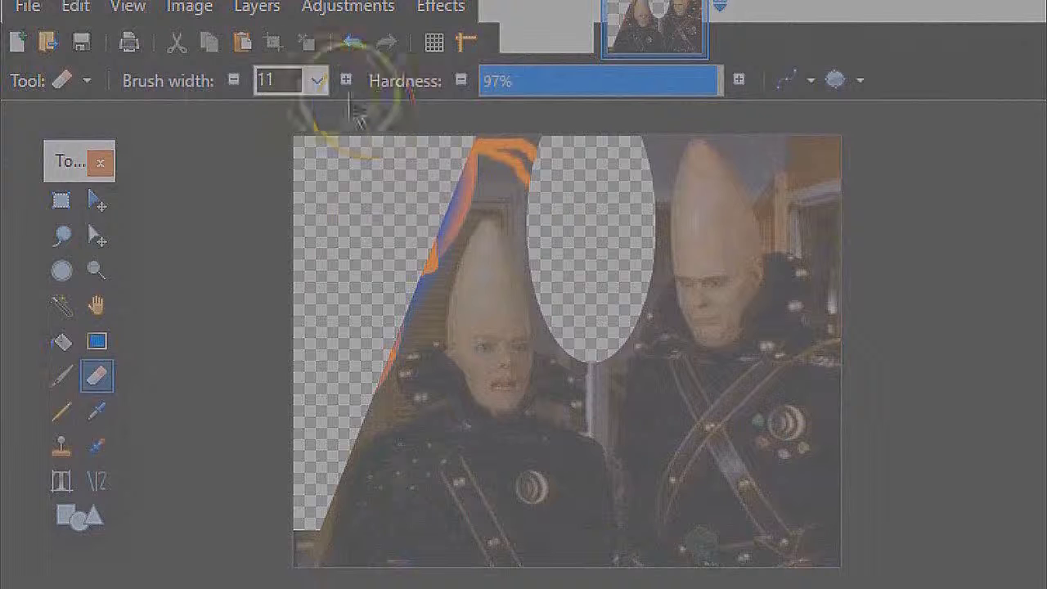
Step: Set the eraser width to 85 and erase around the left figure's cone tip and side
click(317, 81)
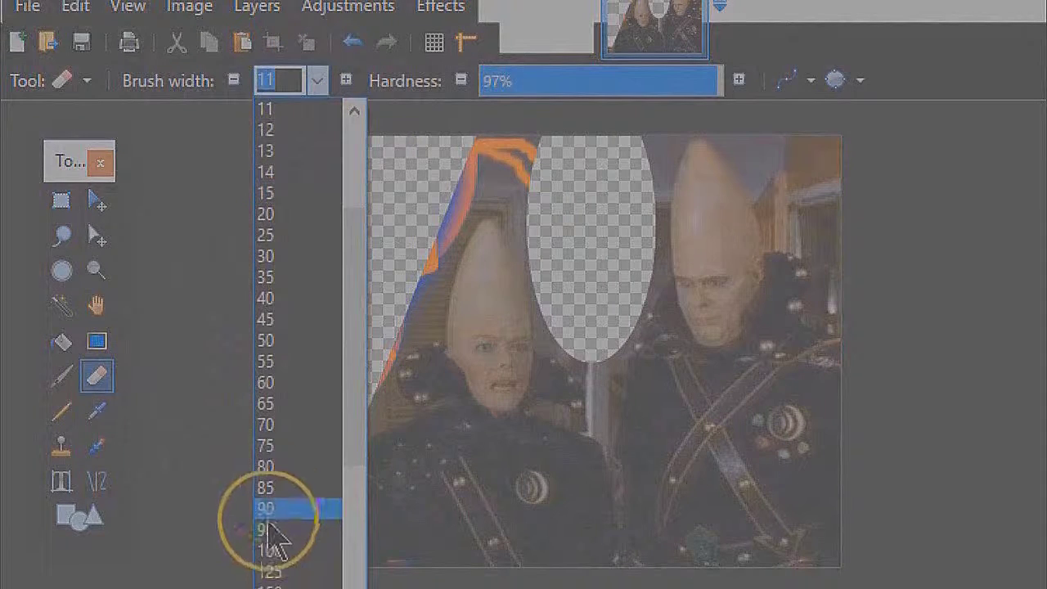
click(266, 489)
mouse_move(461, 146)
mouse_down()
mouse_move(492, 131)
mouse_move(535, 175)
mouse_move(552, 219)
mouse_move(573, 217)
mouse_move(611, 149)
mouse_move(618, 154)
mouse_move(607, 290)
mouse_move(592, 327)
mouse_up()
mouse_move(407, 307)
mouse_down()
mouse_move(398, 304)
mouse_move(346, 374)
mouse_move(360, 409)
mouse_up()
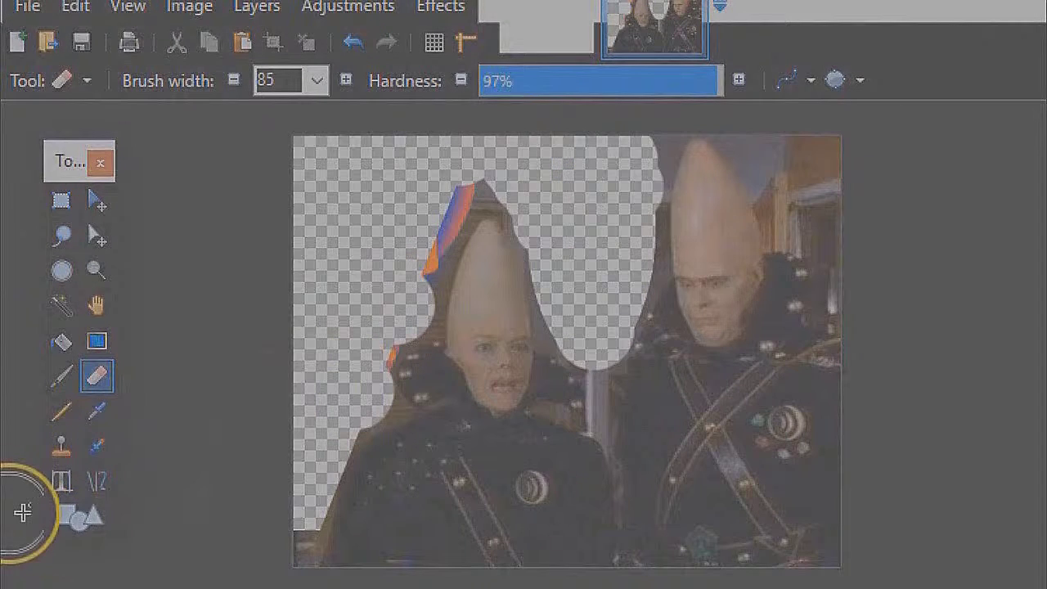
Step: Flood-fill the transparent background, trying orange and a dark colour before settling on gold
click(62, 341)
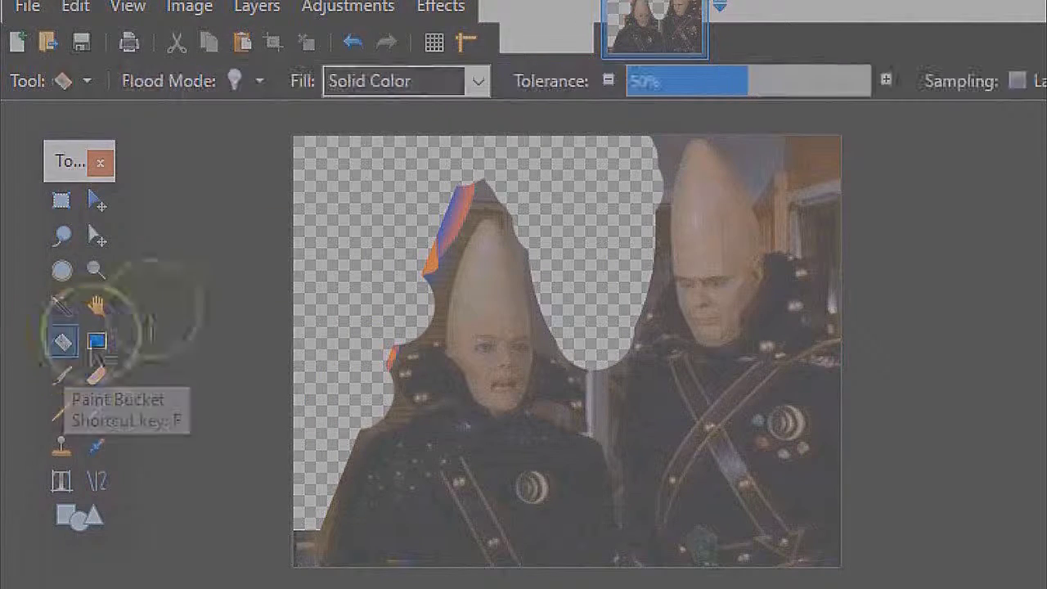
click(340, 182)
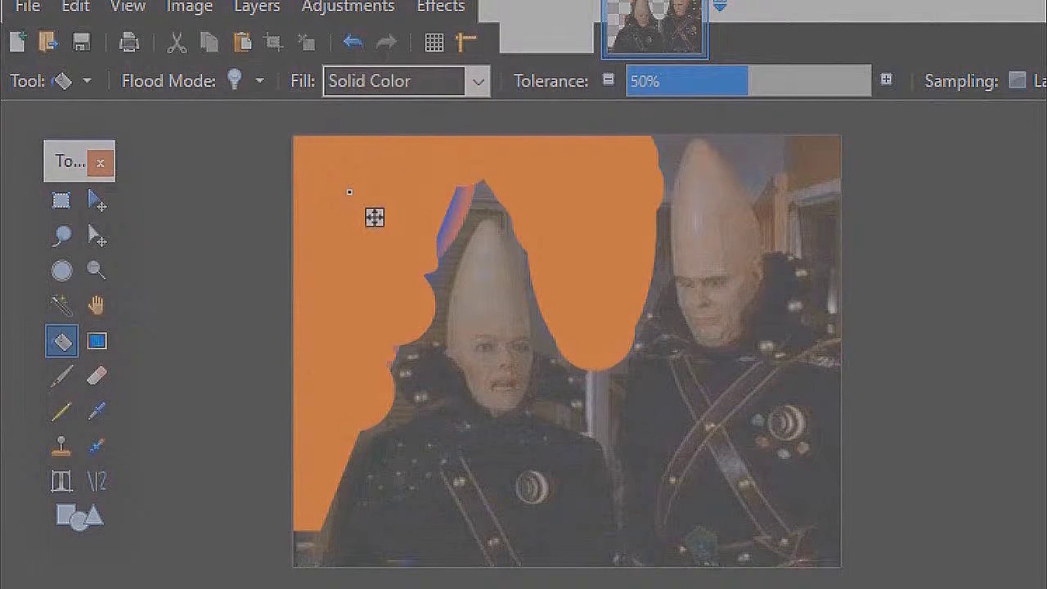
click(374, 216)
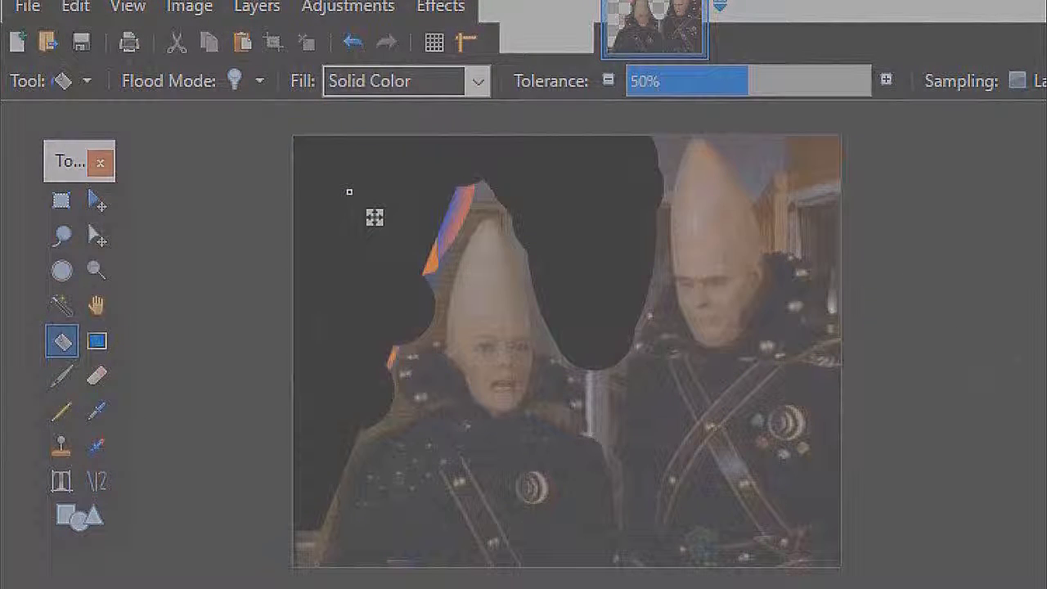
click(375, 217)
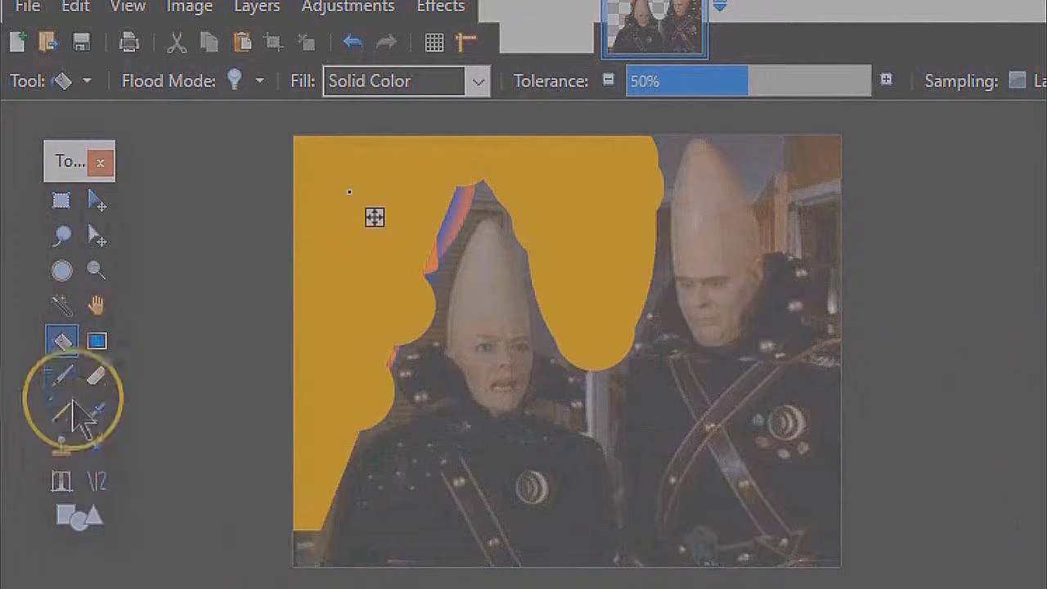
click(63, 376)
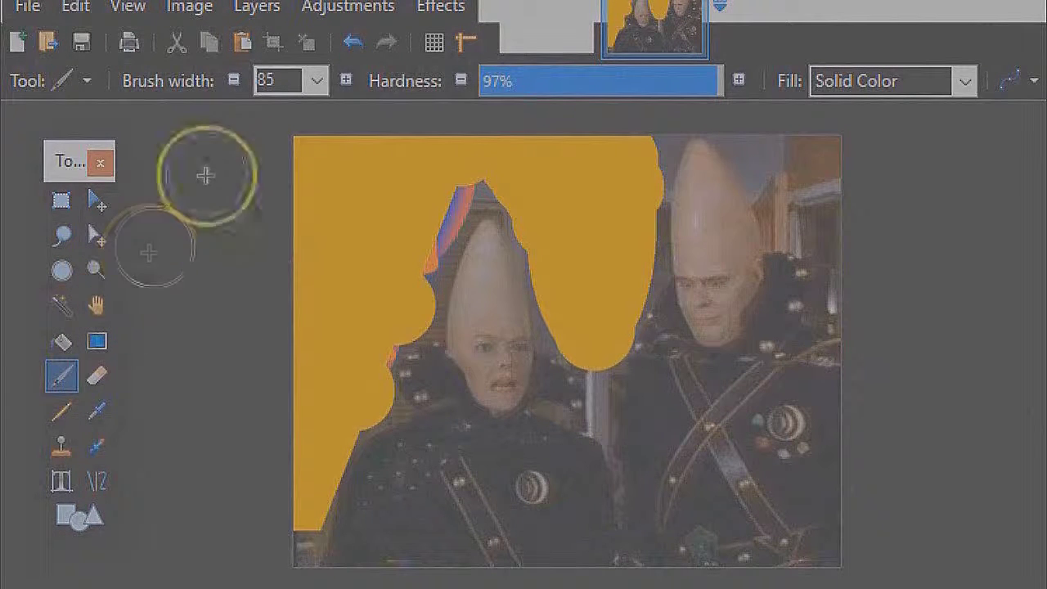
Step: Paint several dark width-15 brush lines across the gold background to divide it into bands
click(316, 81)
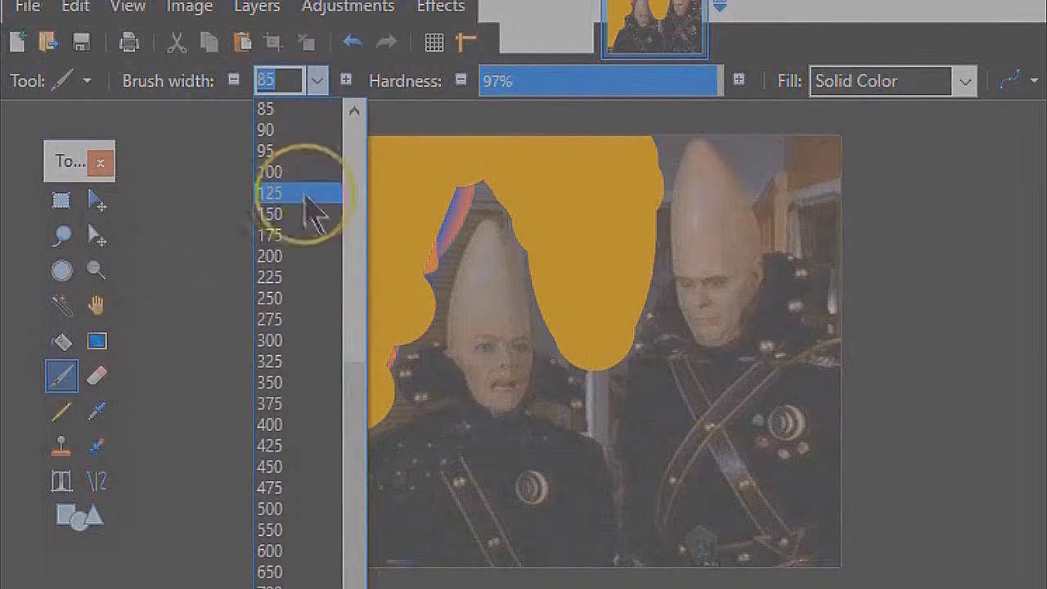
mouse_move(354, 399)
mouse_down()
mouse_move(357, 409)
mouse_move(356, 215)
mouse_up()
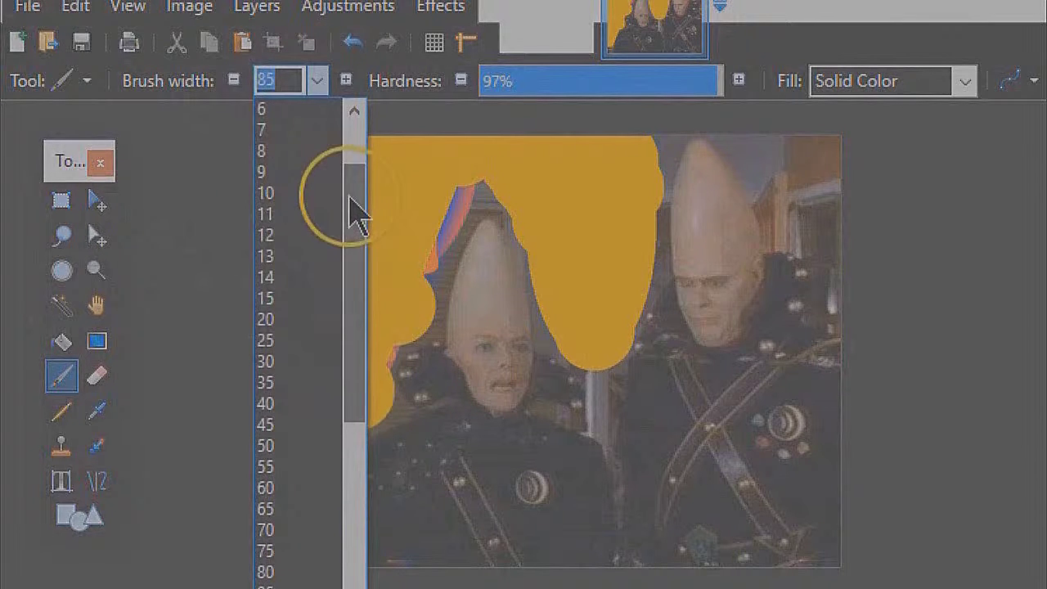
click(276, 300)
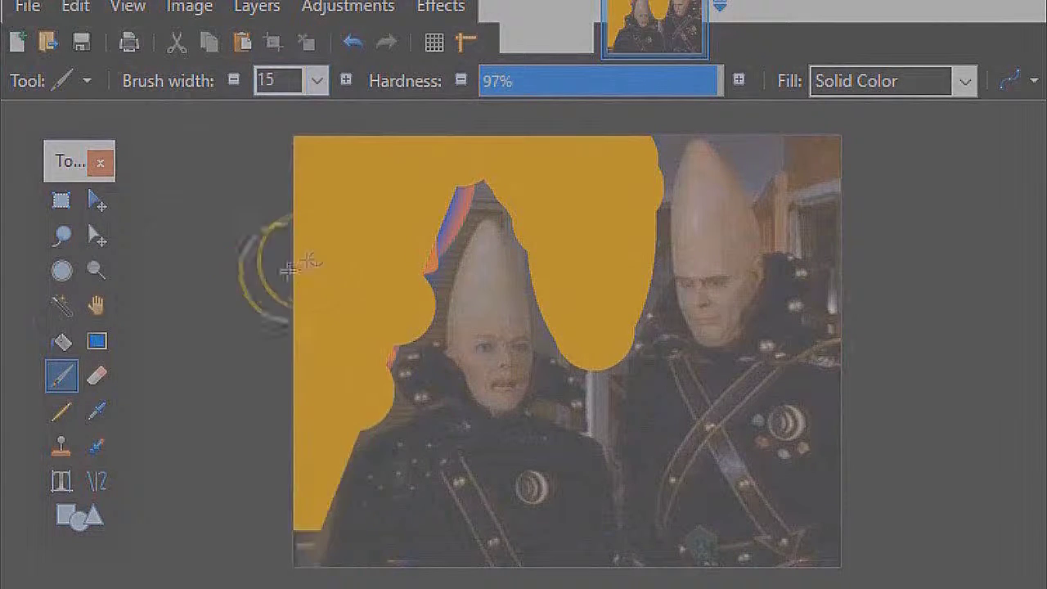
mouse_move(257, 306)
mouse_down()
mouse_move(433, 134)
mouse_move(367, 200)
mouse_up()
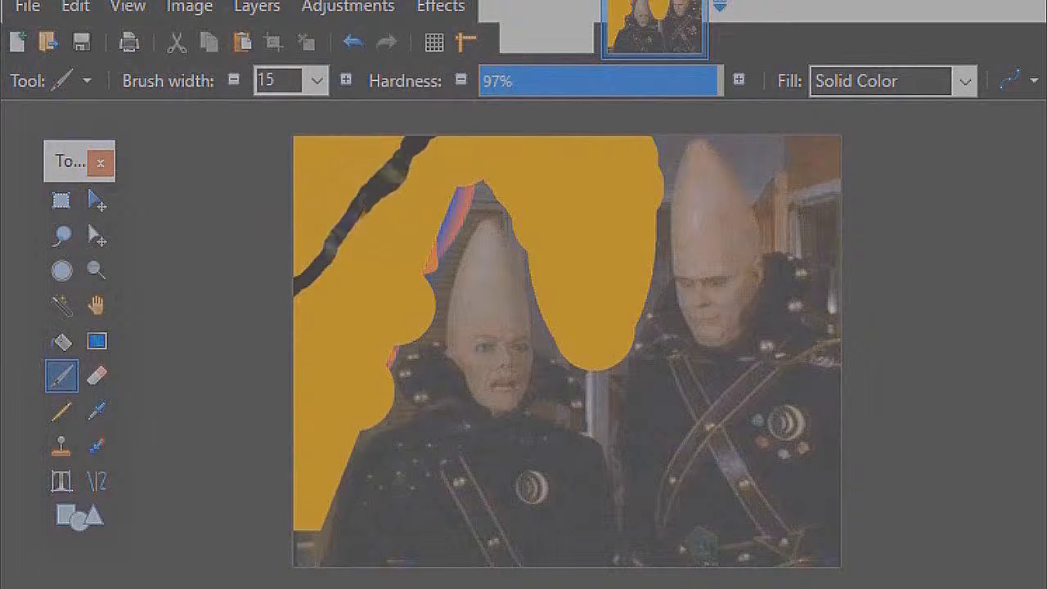
drag(278, 270, 283, 293)
mouse_move(355, 220)
mouse_down()
mouse_move(393, 325)
mouse_move(286, 383)
mouse_move(270, 442)
mouse_up()
mouse_move(502, 141)
mouse_down()
mouse_move(558, 226)
mouse_move(592, 260)
mouse_move(634, 189)
mouse_move(643, 114)
mouse_up()
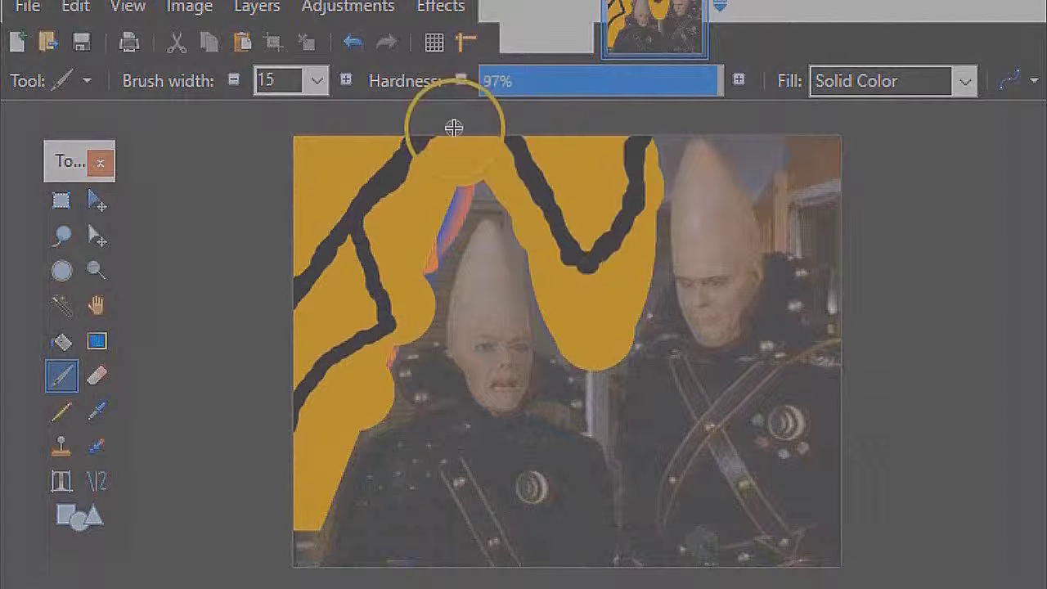
click(57, 309)
Step: Magic-wand select the top-left gold triangle and connected gold band, then delete them
click(320, 176)
click(211, 250)
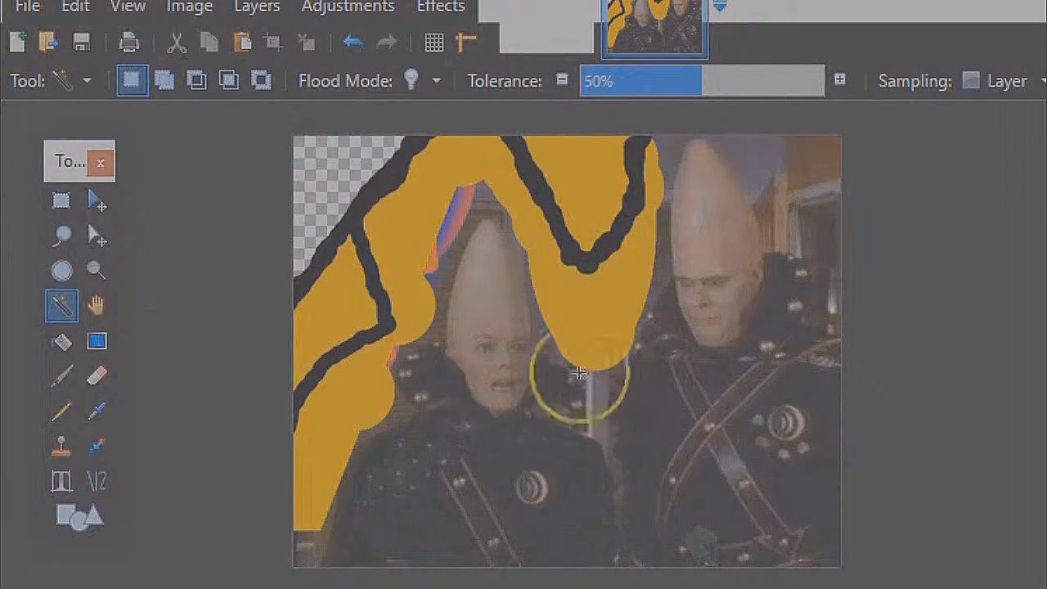
click(351, 310)
click(412, 240)
key(Delete)
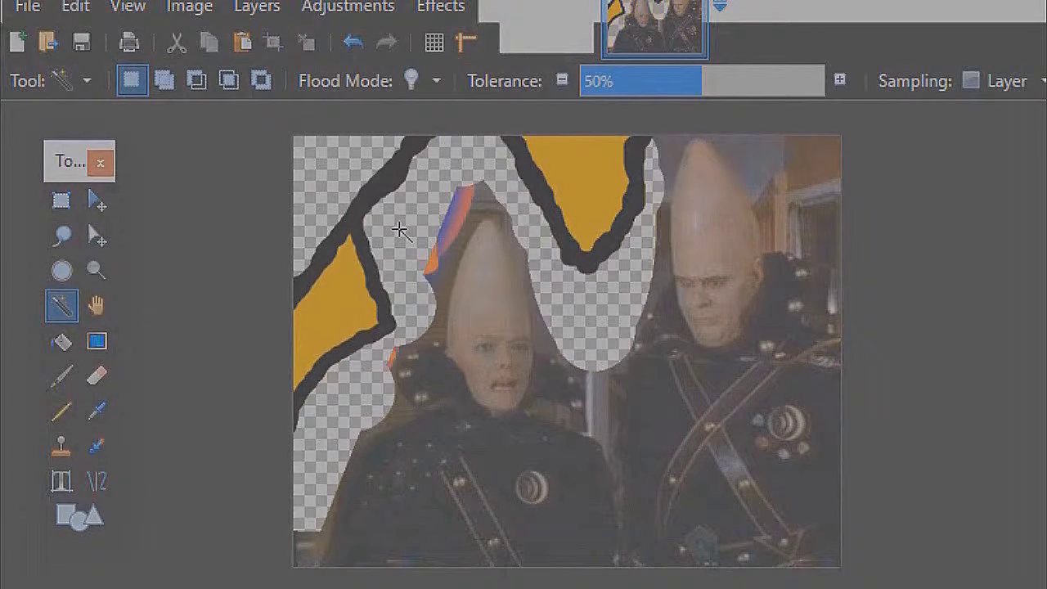
click(97, 415)
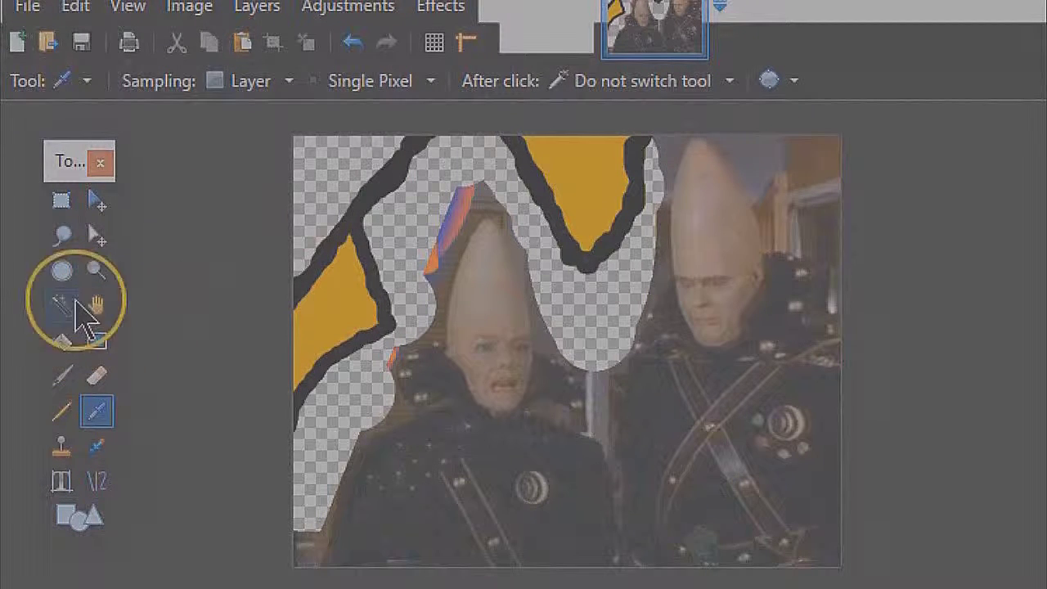
click(62, 340)
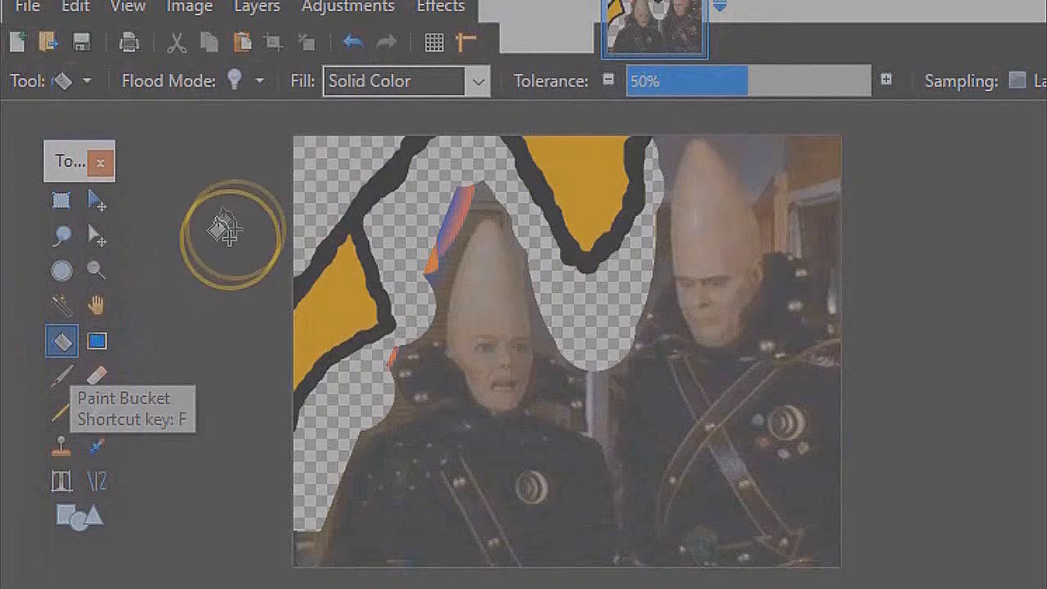
Step: Refill the transparent band with a sampled skin colour and pan the picture slightly left
click(309, 186)
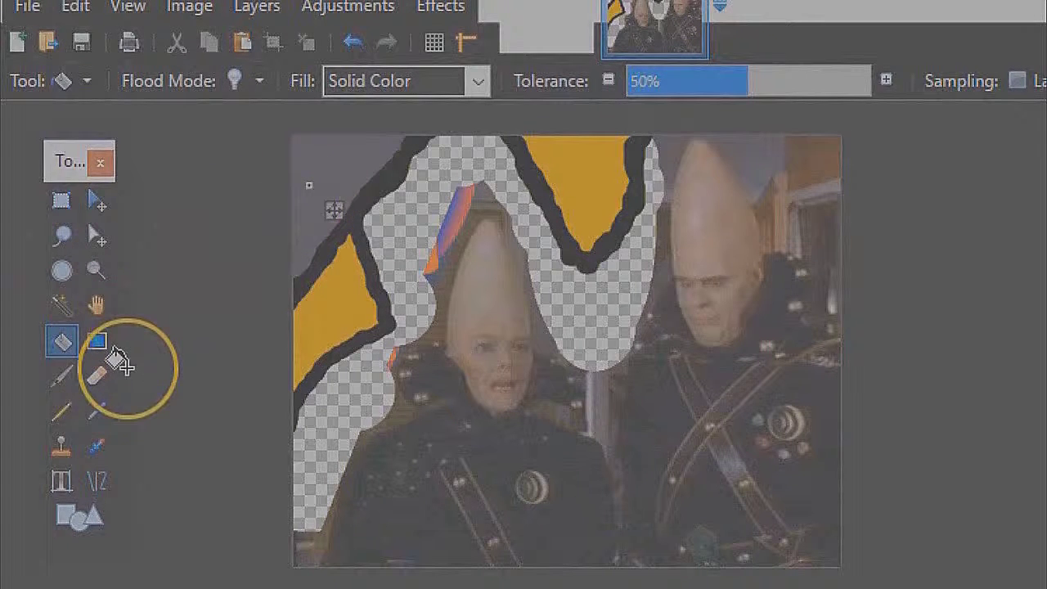
click(96, 411)
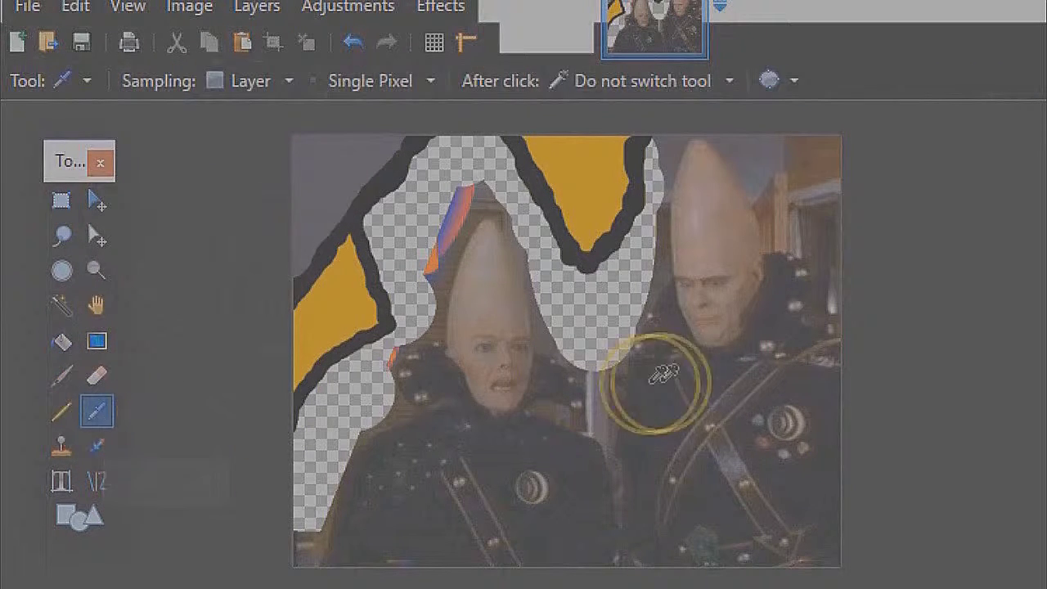
click(777, 451)
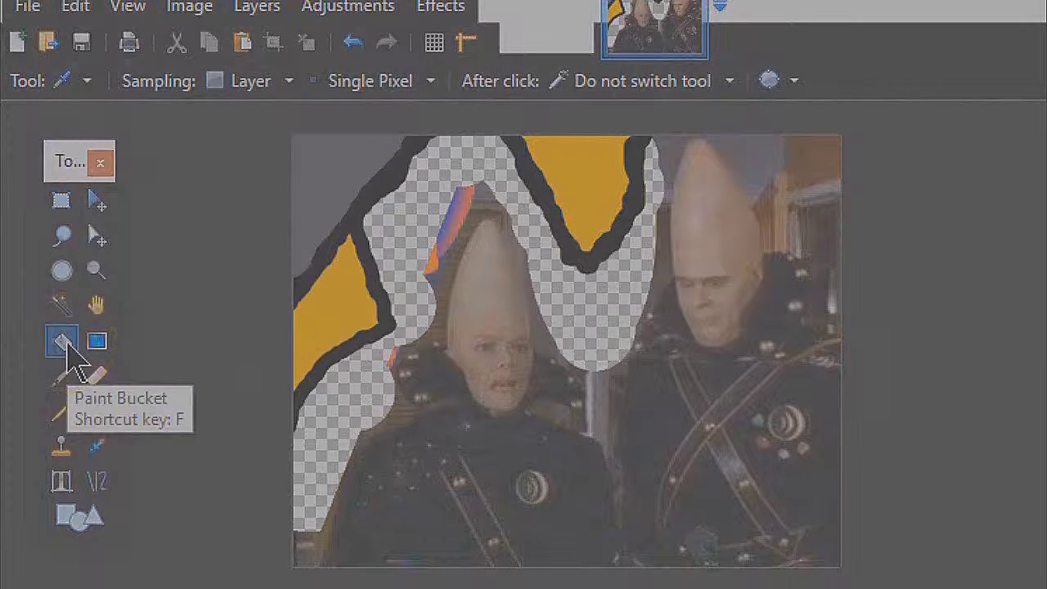
click(63, 342)
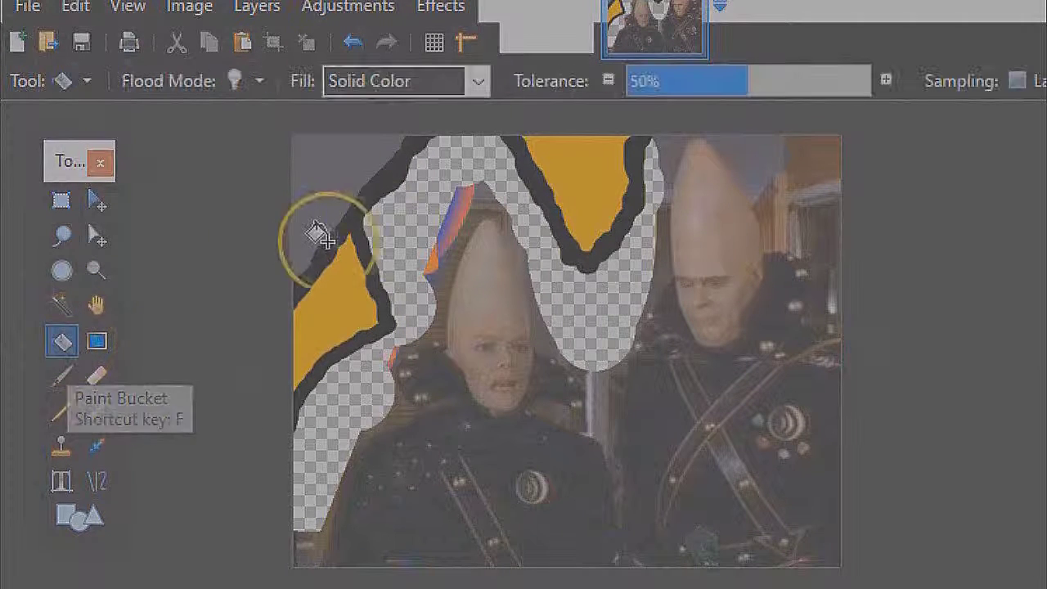
click(403, 235)
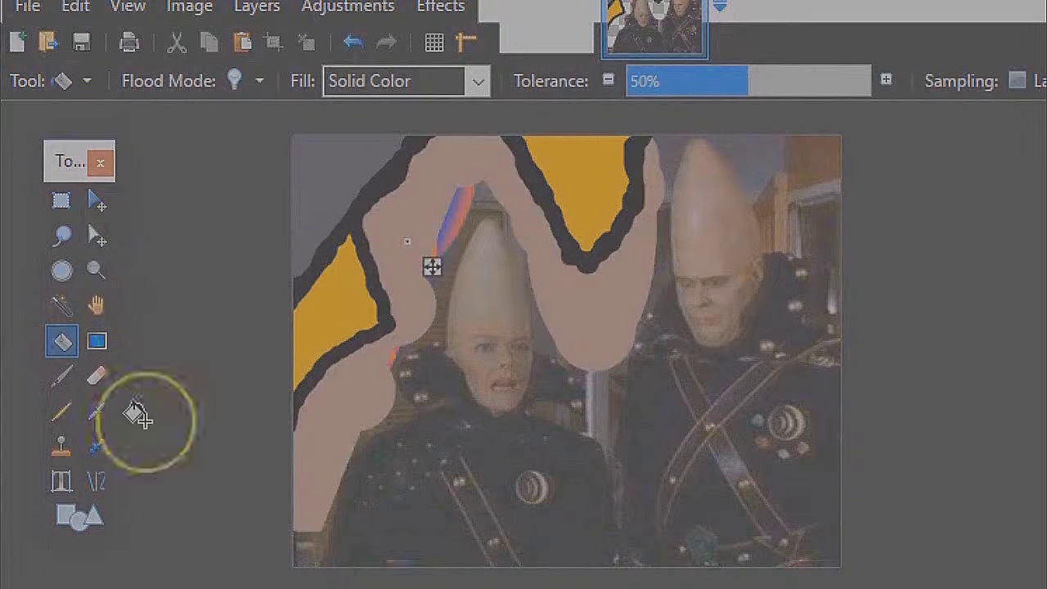
click(96, 305)
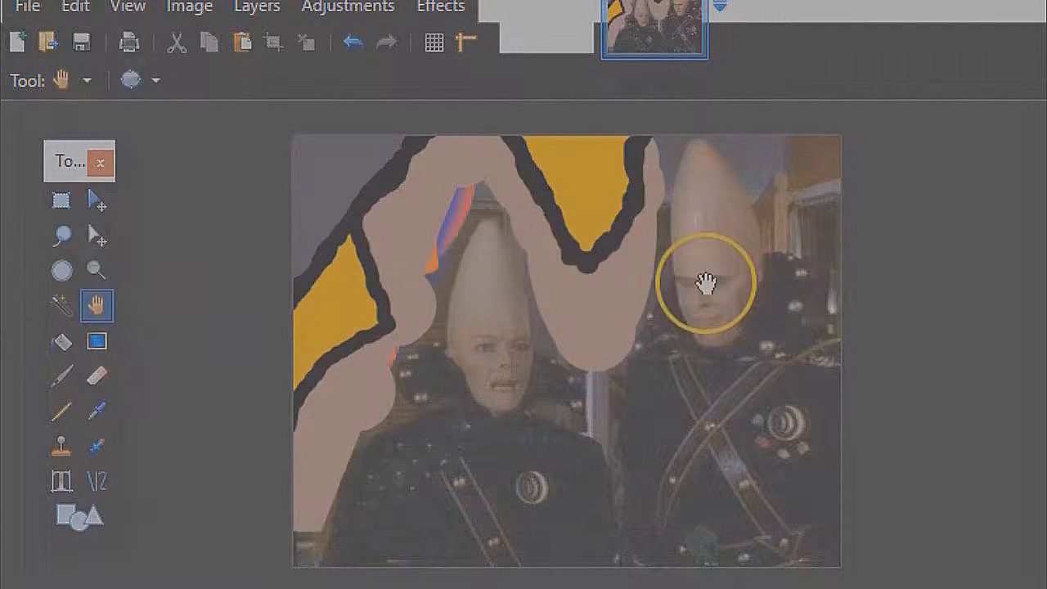
mouse_move(706, 286)
mouse_down()
mouse_move(704, 332)
mouse_move(668, 327)
mouse_move(617, 286)
mouse_move(587, 280)
mouse_move(727, 278)
mouse_move(657, 274)
mouse_up()
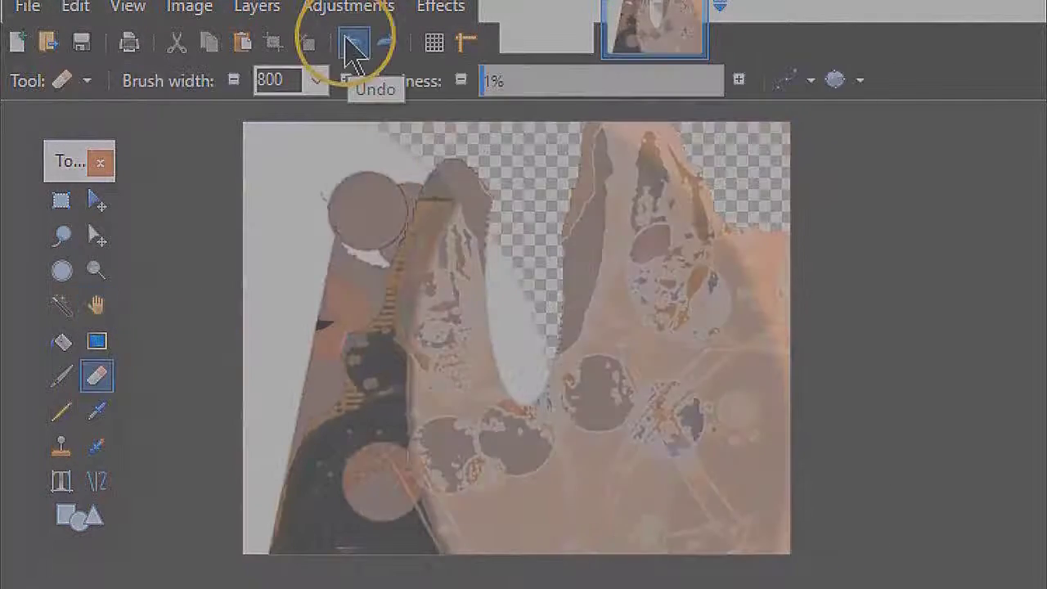
Step: Undo all seventeen edits, including the fills and erasures, back to the original Coneheads photo
click(354, 45)
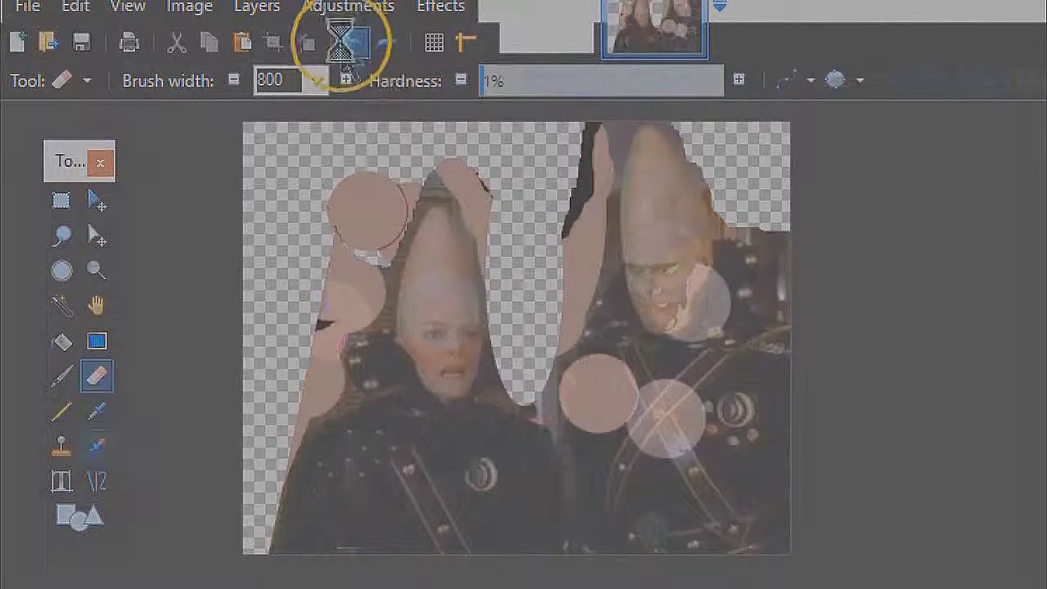
click(353, 45)
click(353, 45)
click(353, 45)
click(354, 45)
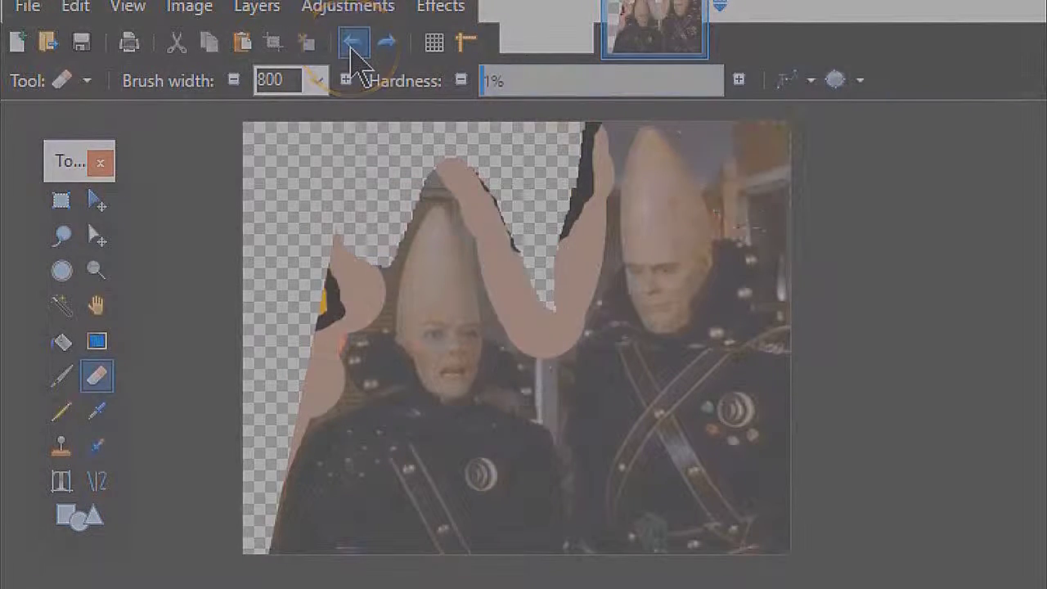
click(354, 45)
click(353, 45)
click(353, 45)
click(354, 45)
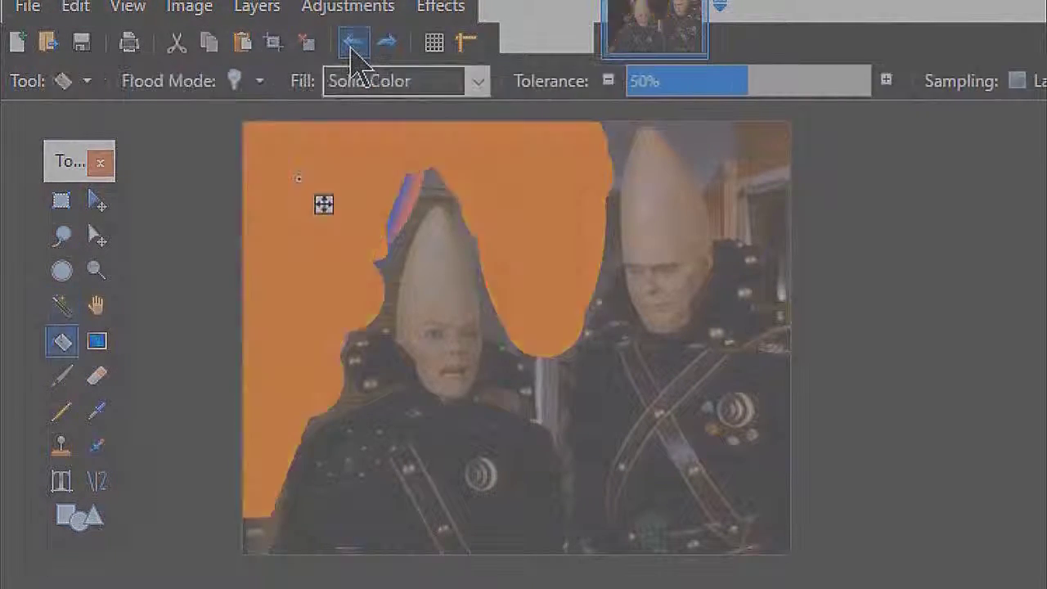
click(353, 45)
click(354, 45)
click(353, 45)
click(353, 45)
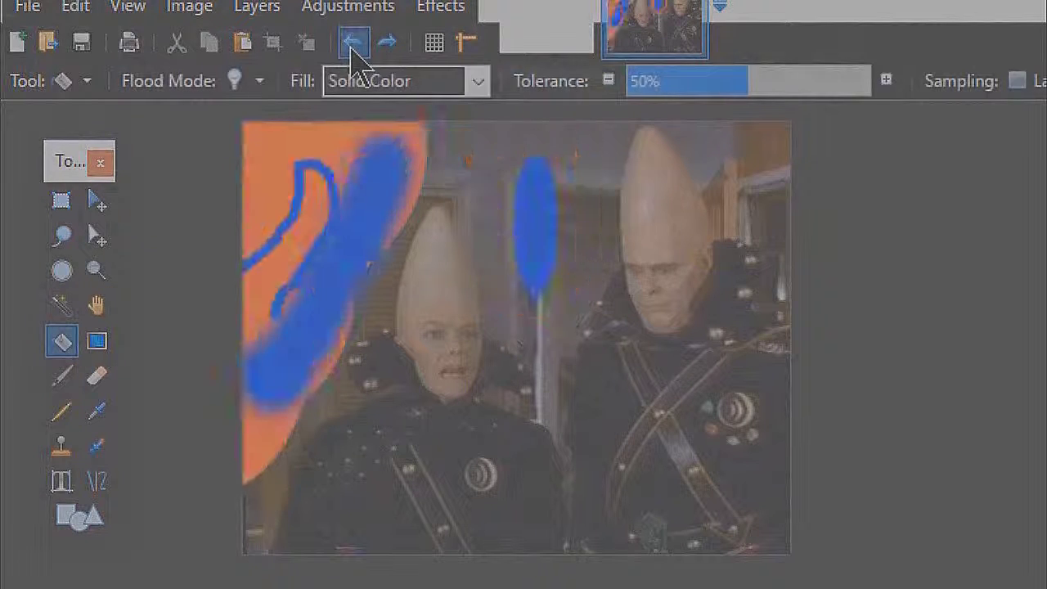
click(353, 45)
click(354, 45)
click(354, 45)
click(353, 45)
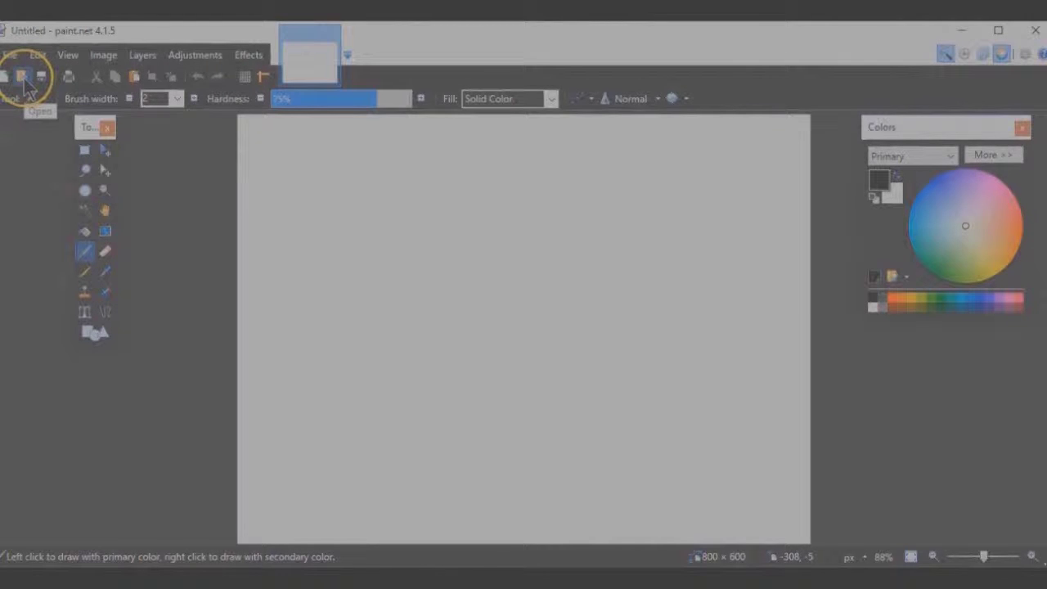
Step: Open the 735 × 542 Eagle photo from Pictures > Scenery
click(22, 77)
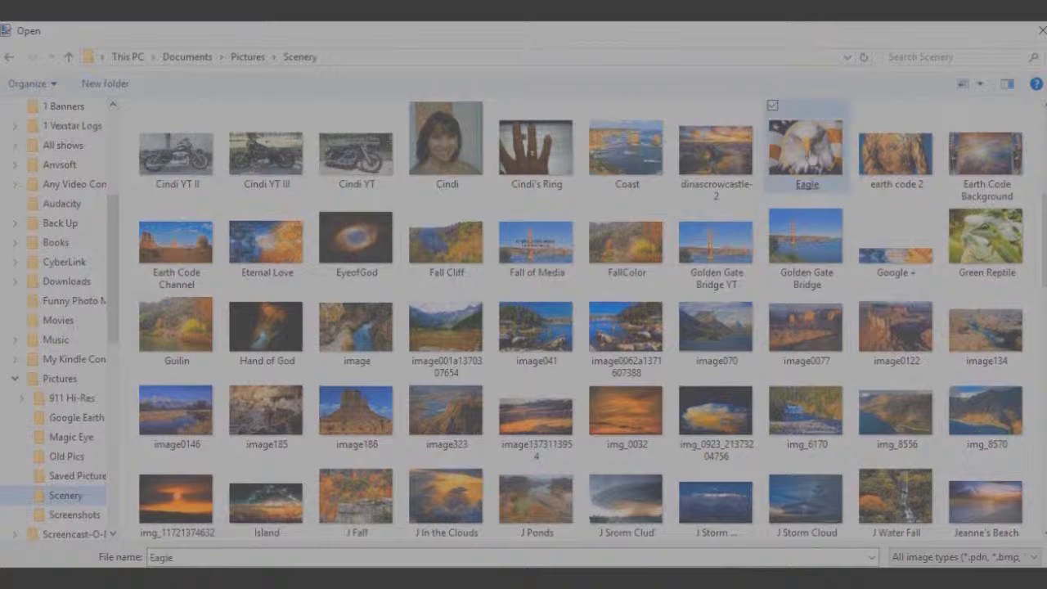
key(Return)
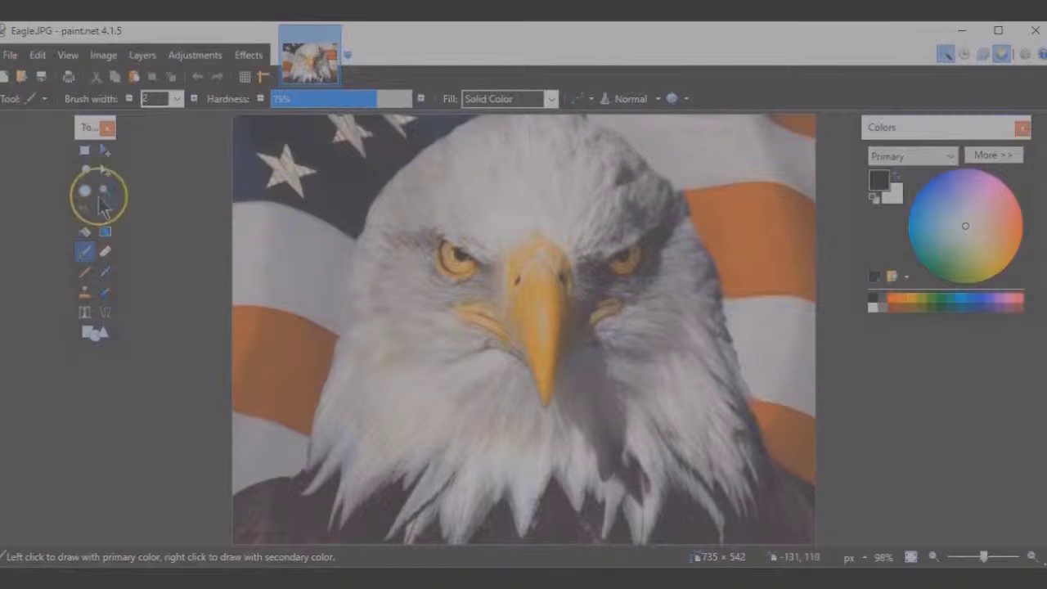
click(85, 151)
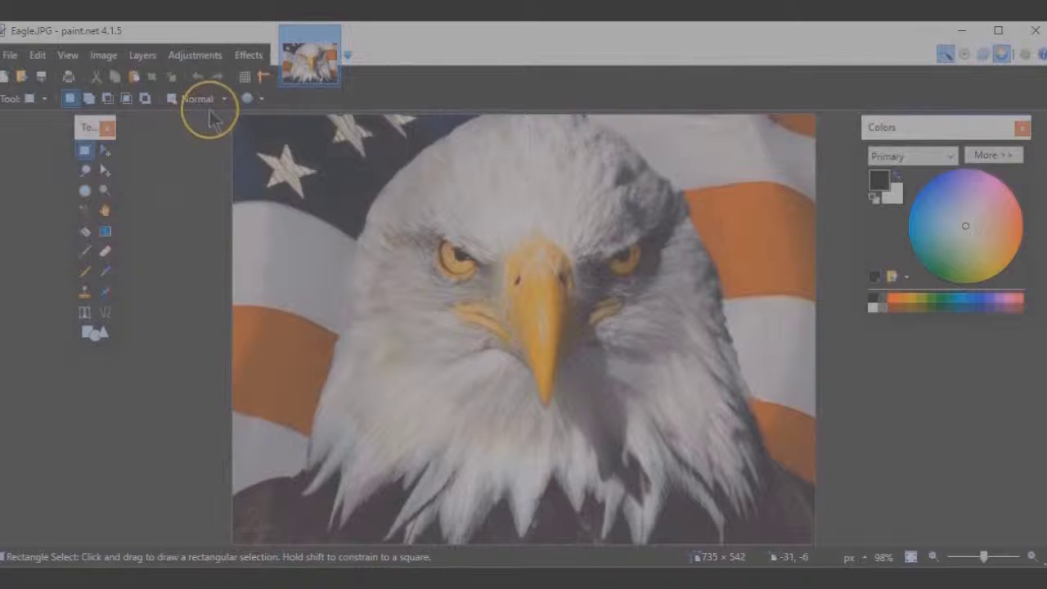
Step: Rectangle-select the flag strip along the left edge and delete it
drag(285, 112, 237, 261)
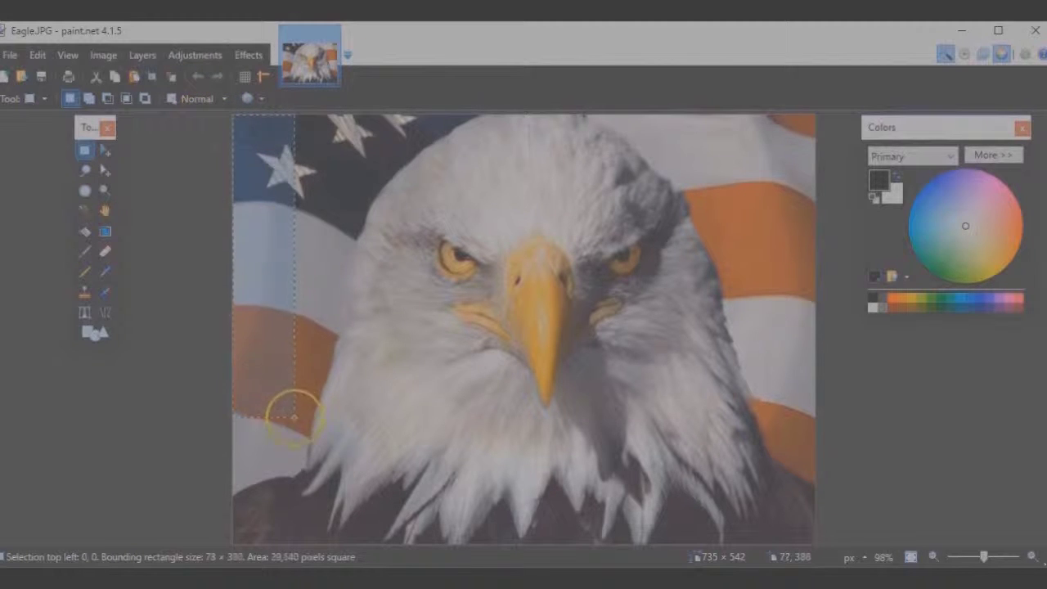
drag(298, 504, 299, 521)
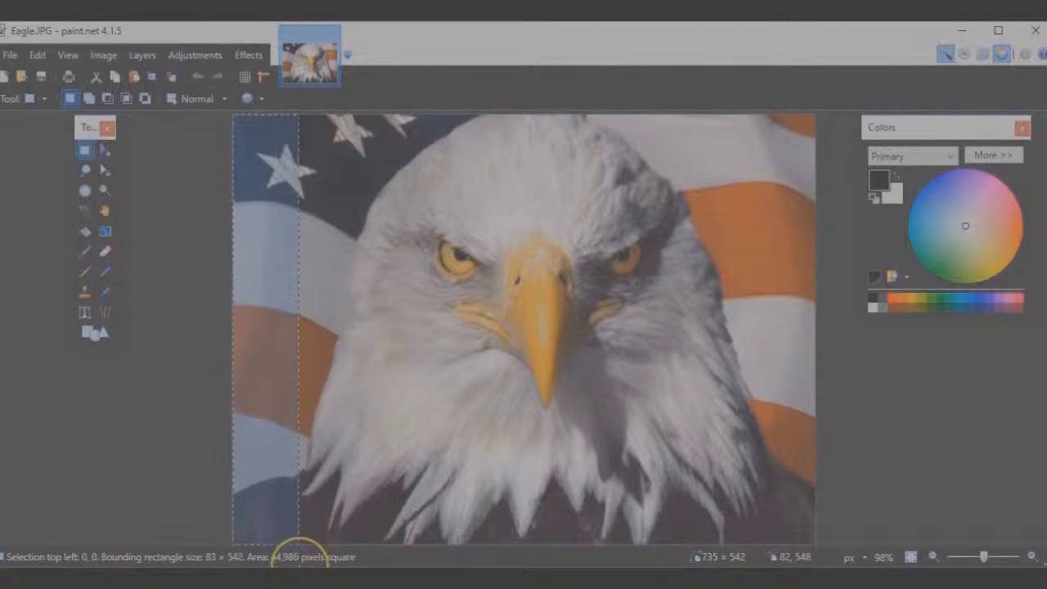
key(Delete)
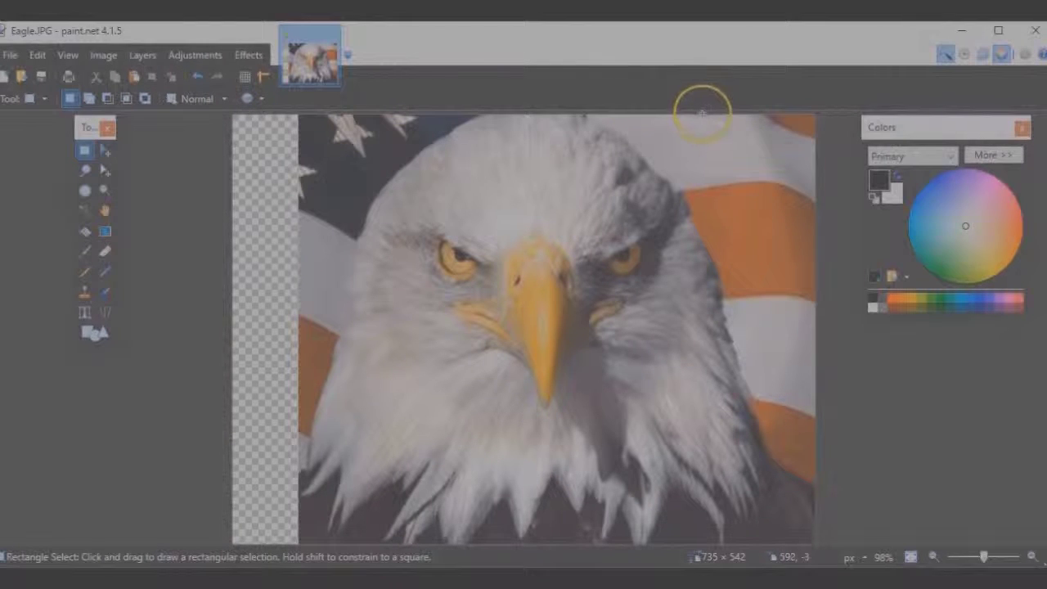
Step: Rectangle-select the strip down the right edge and delete it to transparency
drag(702, 112, 702, 121)
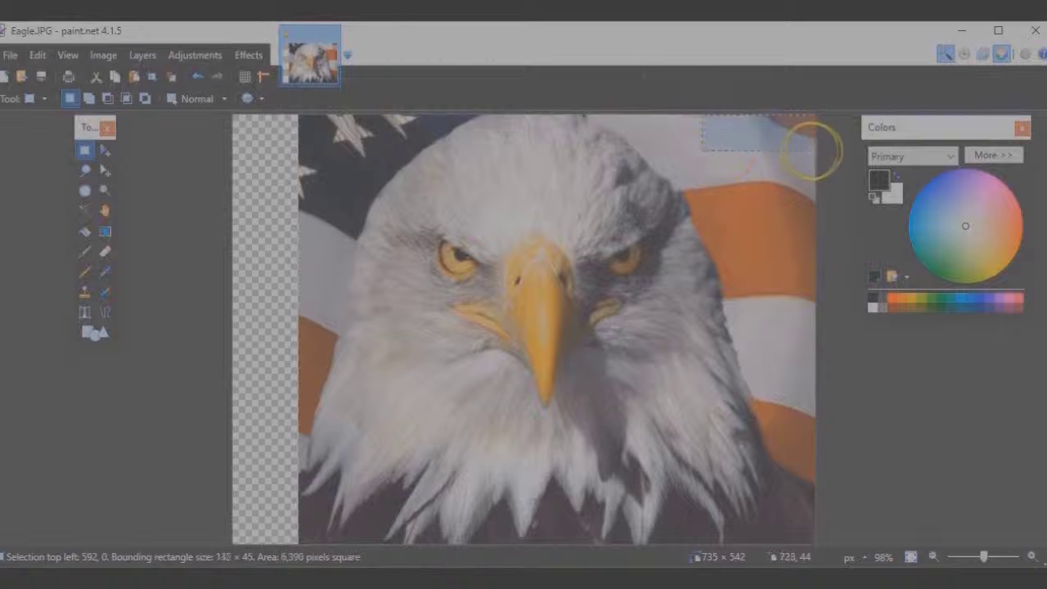
drag(816, 150, 866, 422)
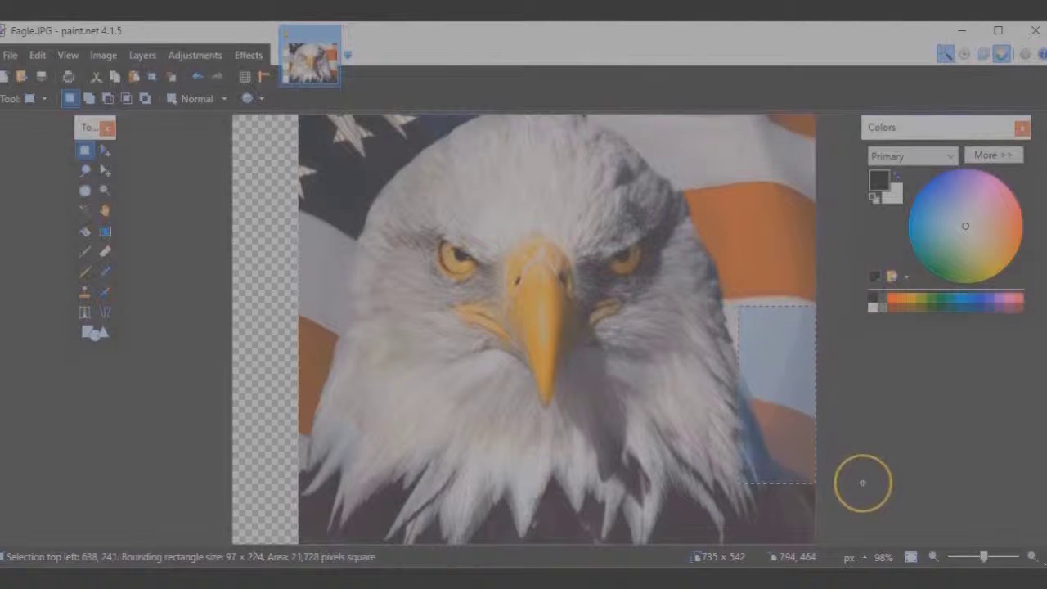
drag(863, 426, 858, 392)
drag(860, 467, 926, 471)
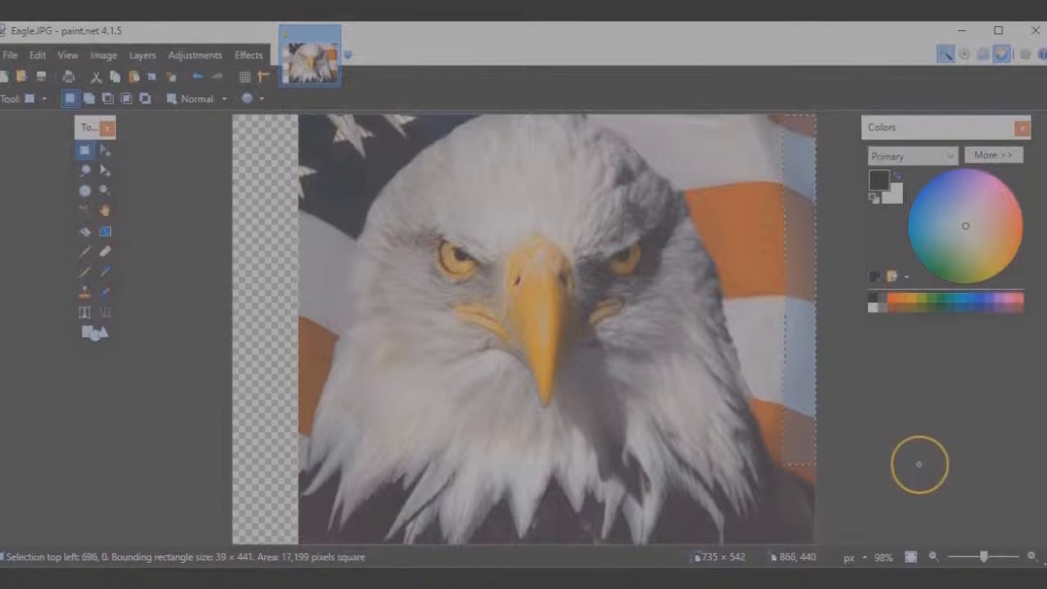
key(Delete)
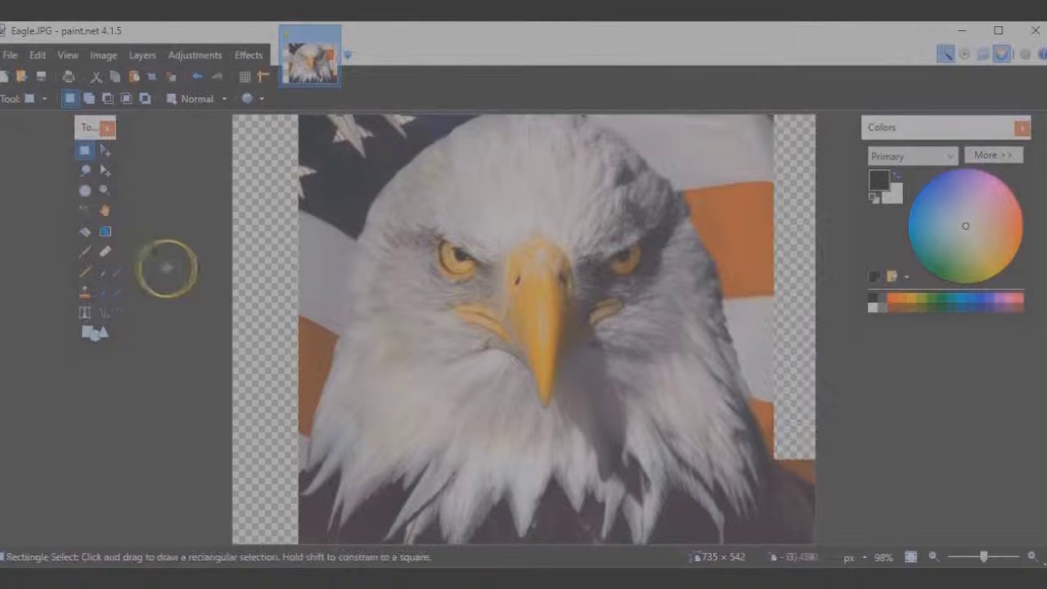
click(104, 253)
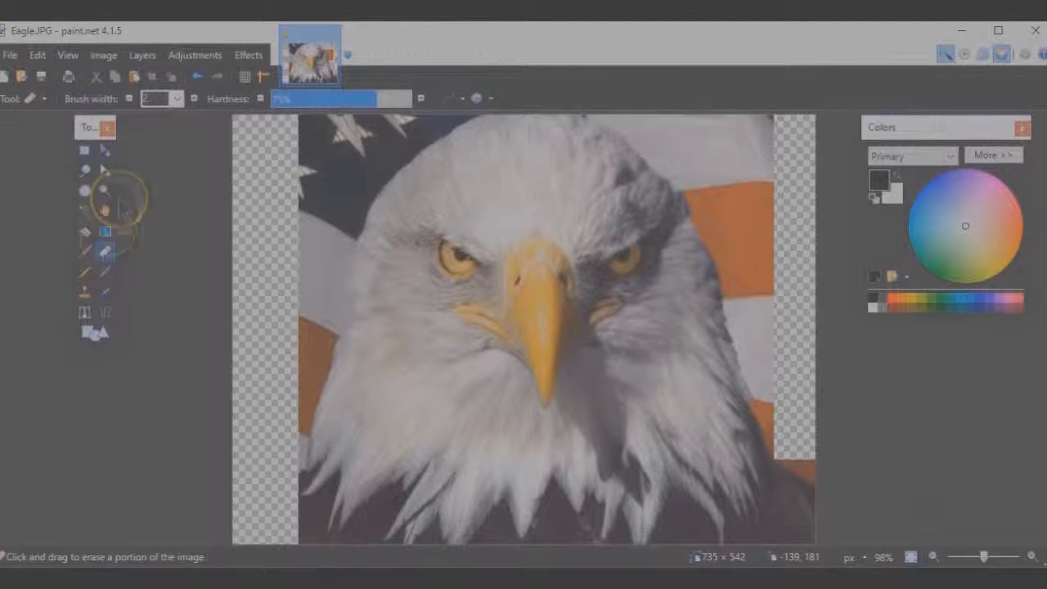
Step: With a large eraser, erase the flags and background along the eagle's left, top and right edges
click(178, 99)
drag(177, 99, 174, 245)
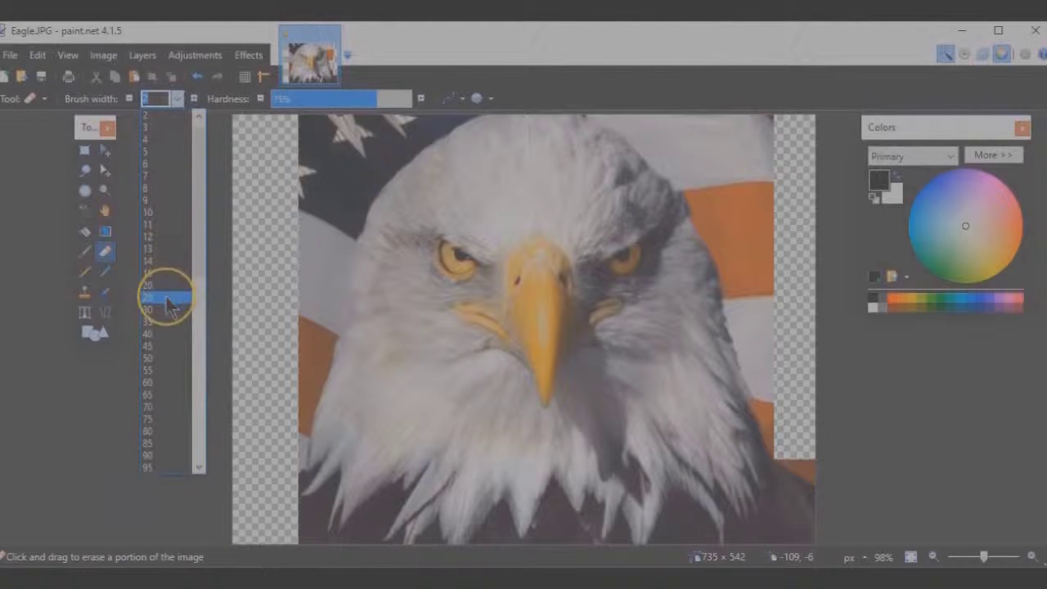
drag(168, 304, 166, 299)
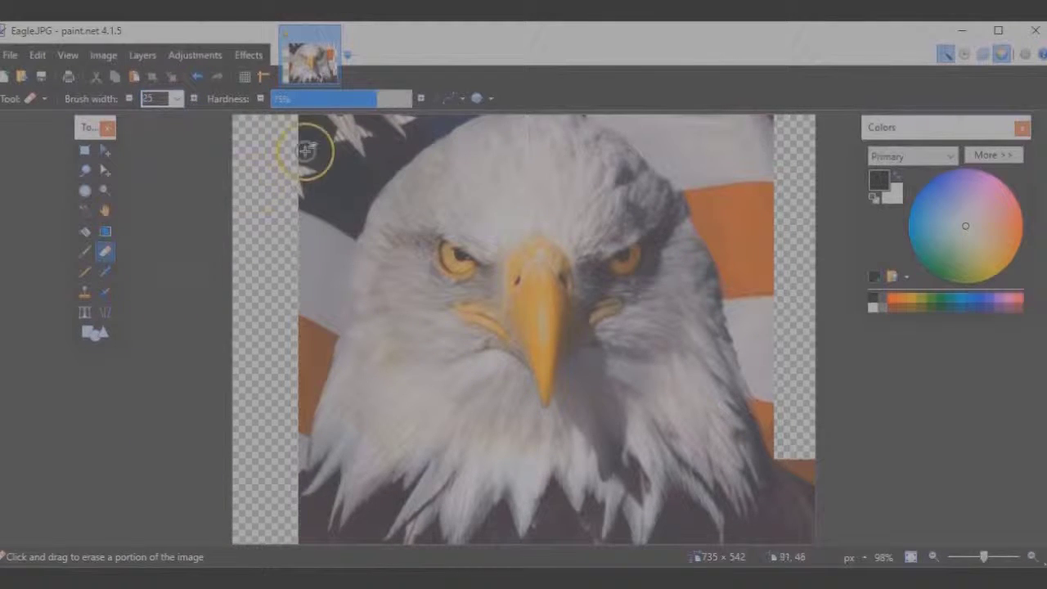
mouse_move(178, 99)
mouse_down()
mouse_move(165, 105)
mouse_move(172, 299)
mouse_move(161, 384)
mouse_up()
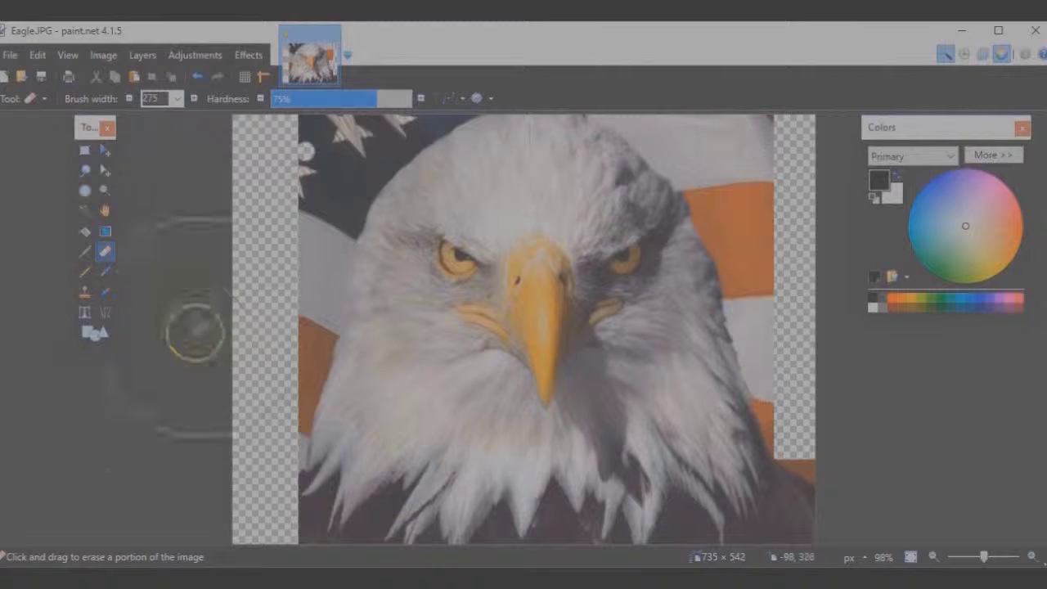
click(264, 181)
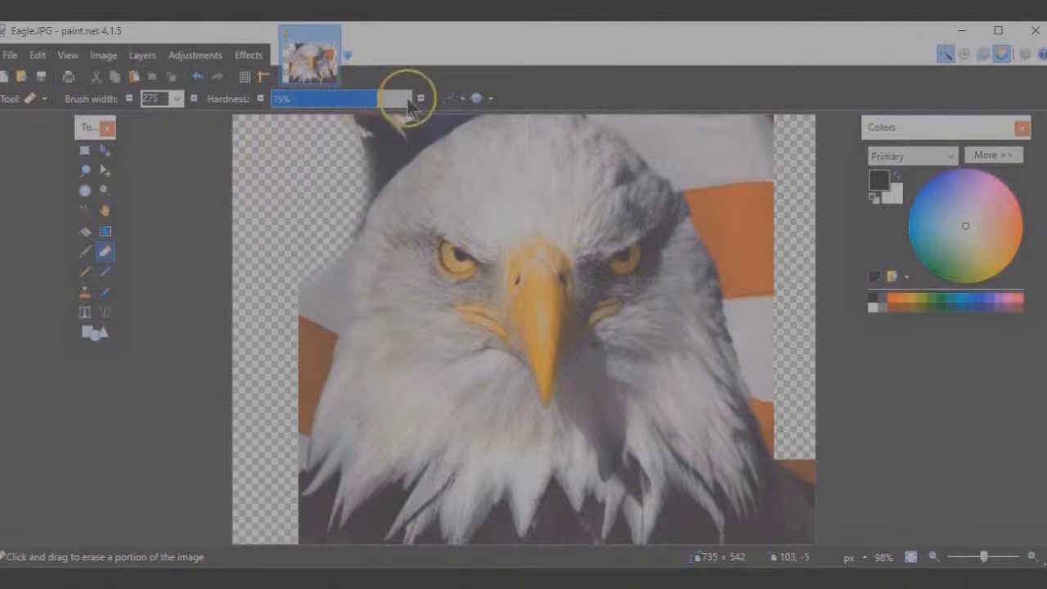
mouse_move(251, 229)
mouse_down()
mouse_move(206, 418)
mouse_move(232, 314)
mouse_up()
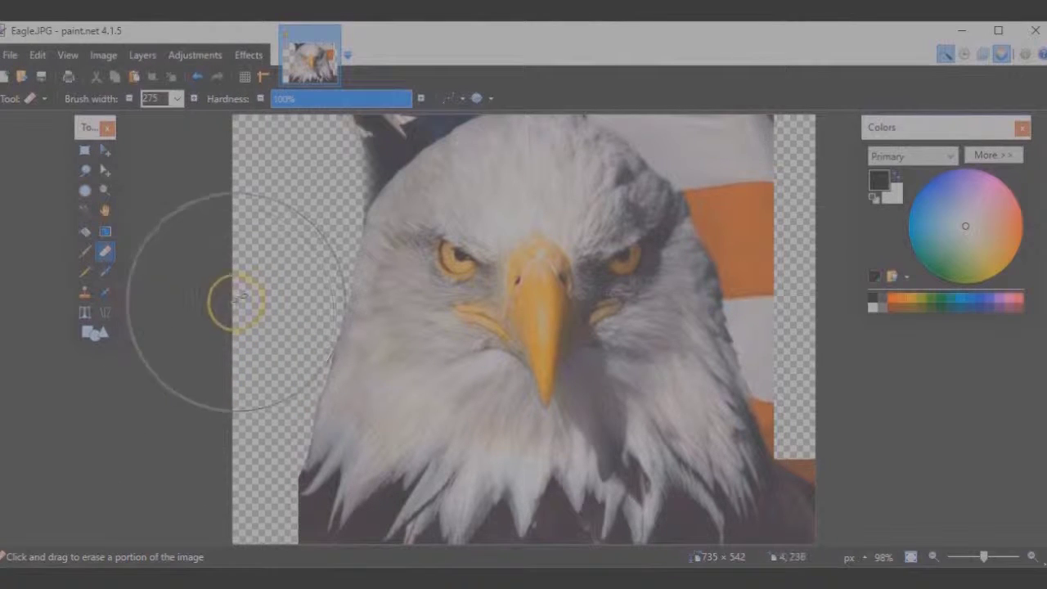
click(301, 117)
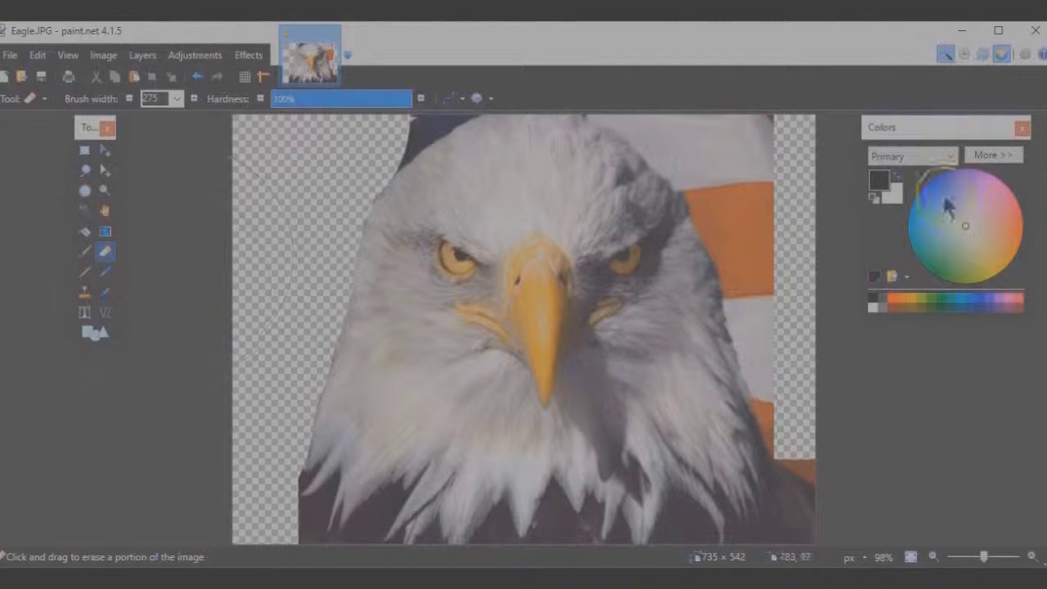
click(795, 181)
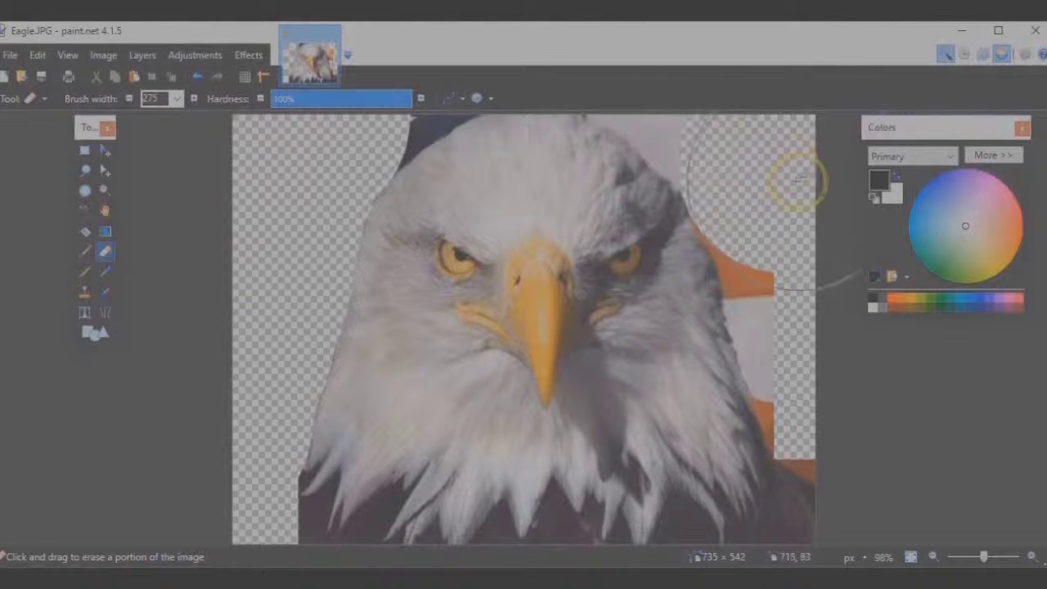
mouse_move(801, 190)
mouse_down()
mouse_move(823, 218)
mouse_move(837, 320)
mouse_move(868, 409)
mouse_move(876, 338)
mouse_up()
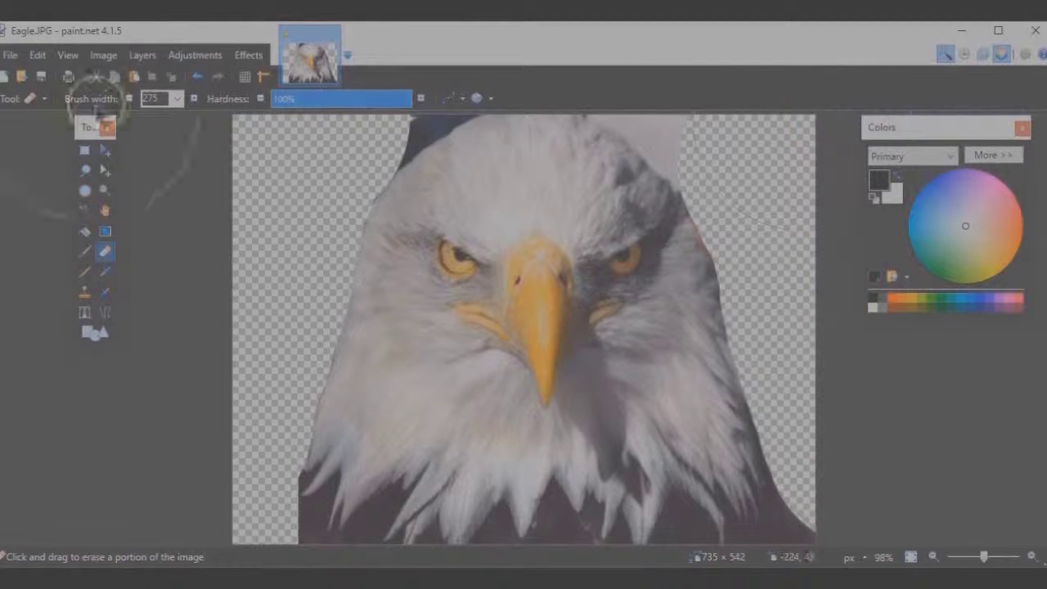
Step: Set the eraser width to 60, erase the remaining dark patches along the top edge, and zoom out
click(128, 98)
click(128, 99)
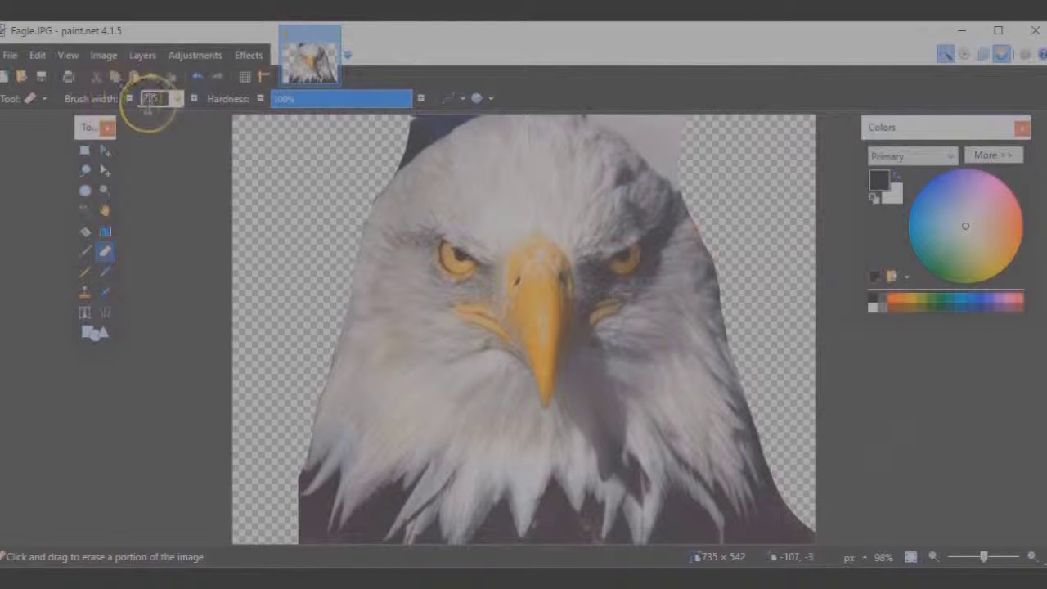
click(175, 99)
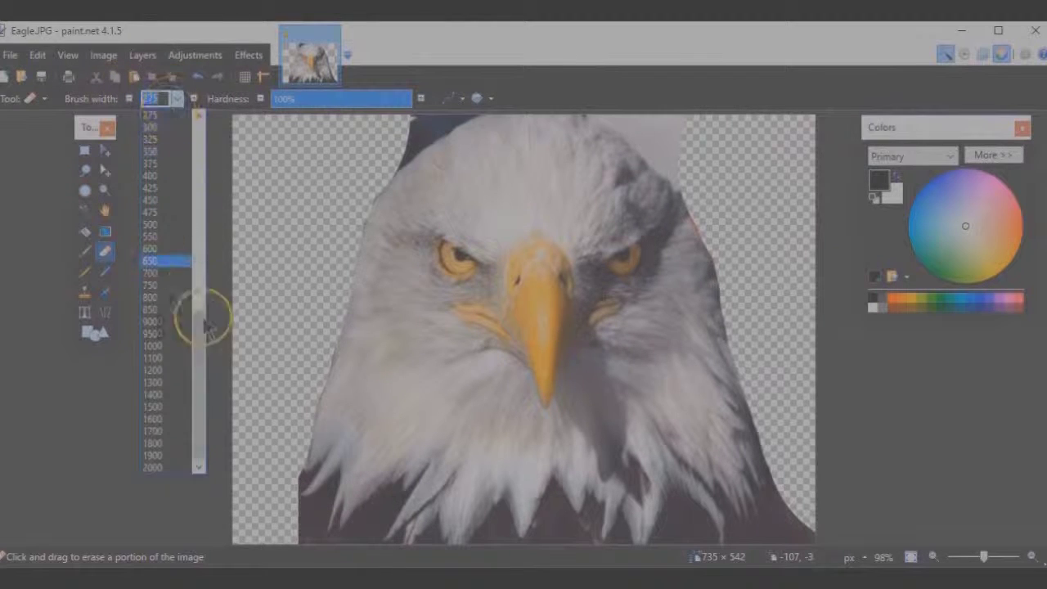
drag(201, 363, 205, 171)
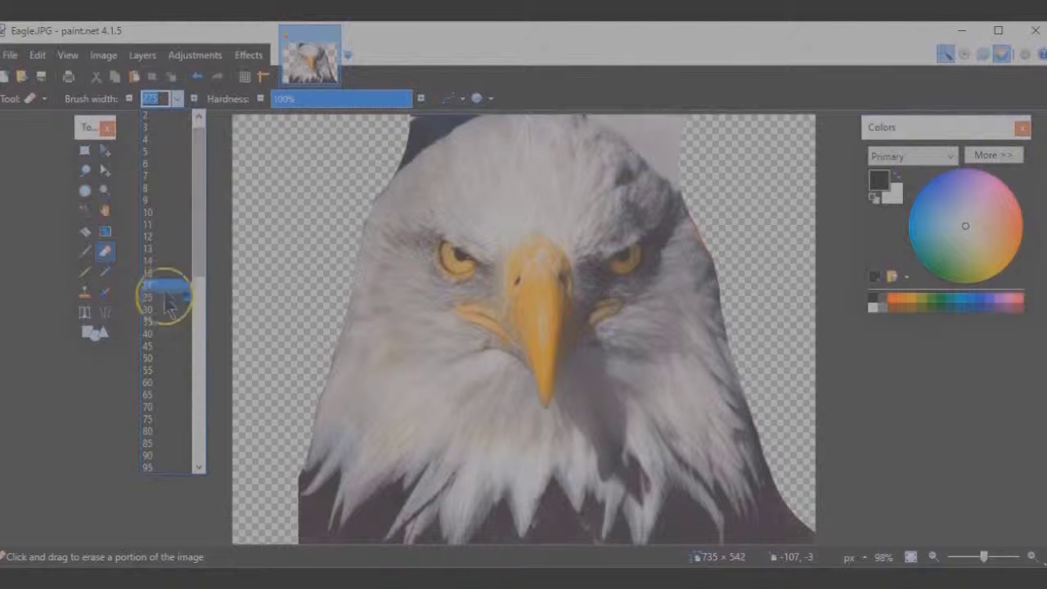
click(160, 382)
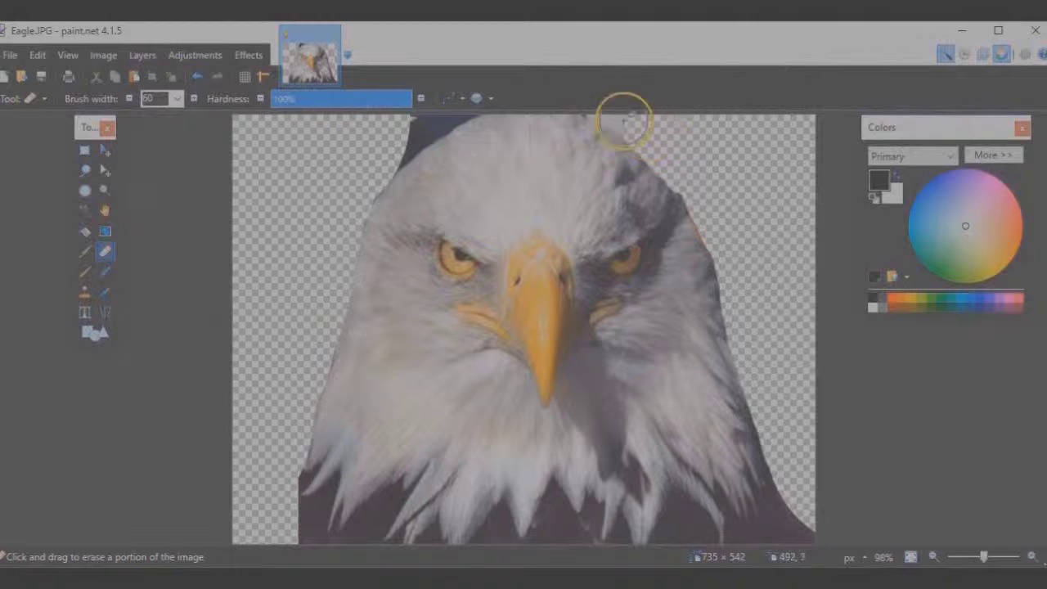
click(634, 115)
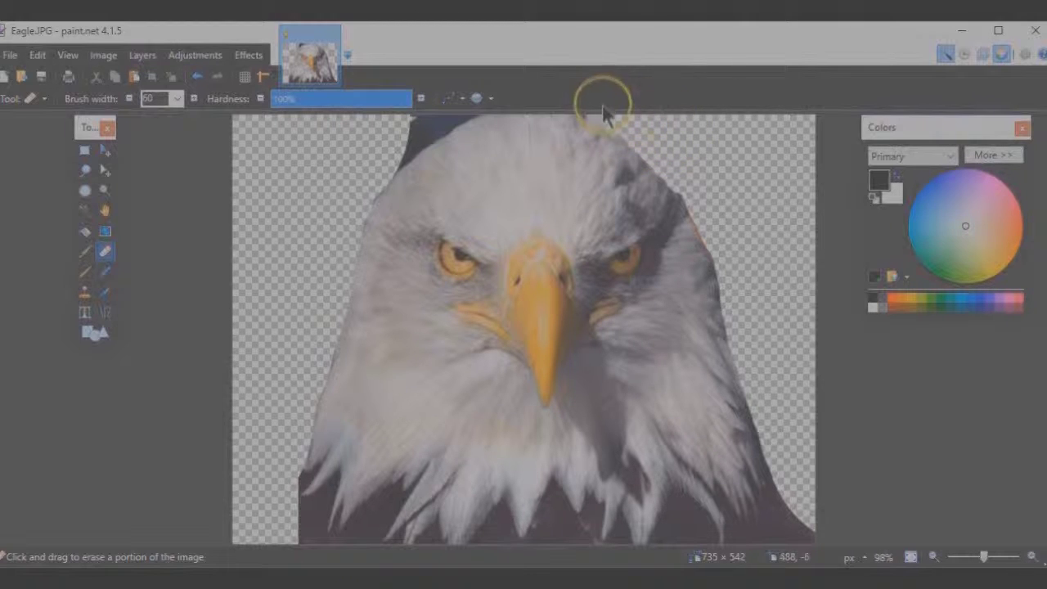
mouse_move(387, 149)
mouse_down()
mouse_move(403, 115)
mouse_move(425, 101)
mouse_move(411, 130)
mouse_up()
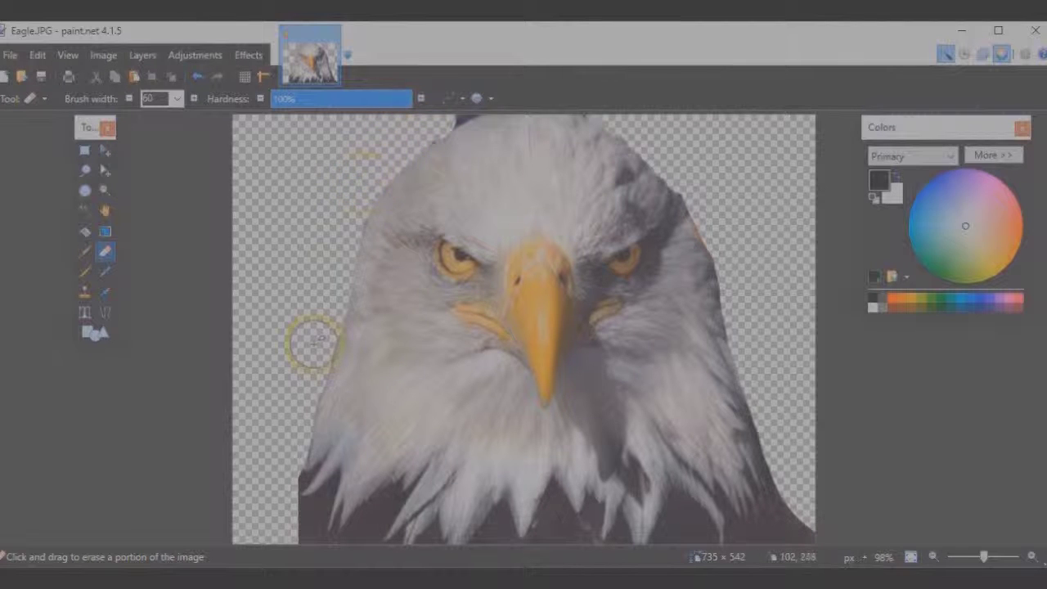
click(934, 558)
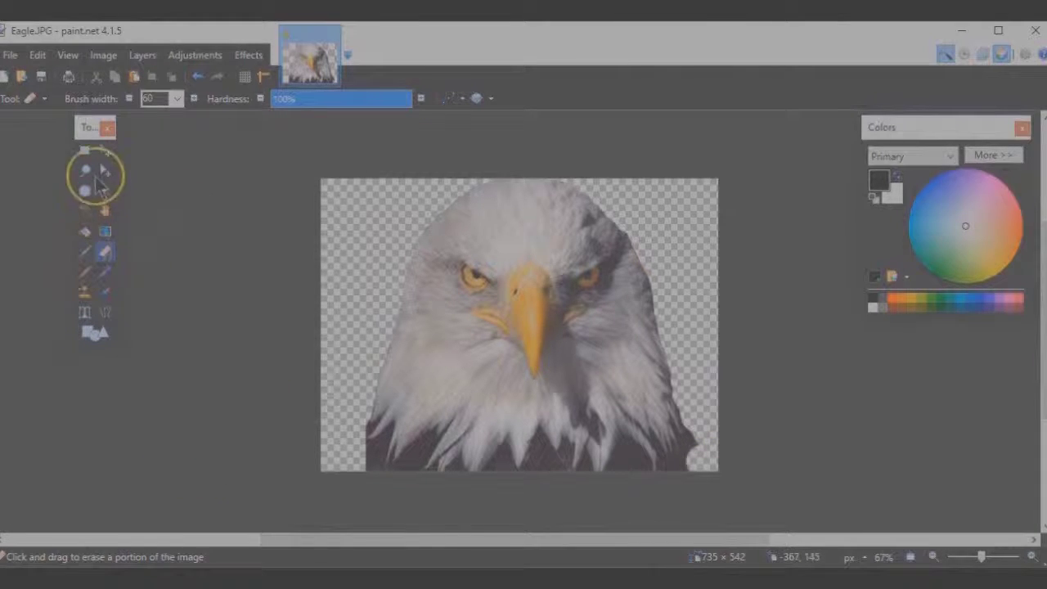
click(85, 169)
Step: Delete the lower-right dark patch by lasso and the lower-left dark area by magic wand
mouse_move(615, 434)
mouse_down()
mouse_move(605, 467)
mouse_move(638, 474)
mouse_move(655, 465)
mouse_move(628, 436)
mouse_up()
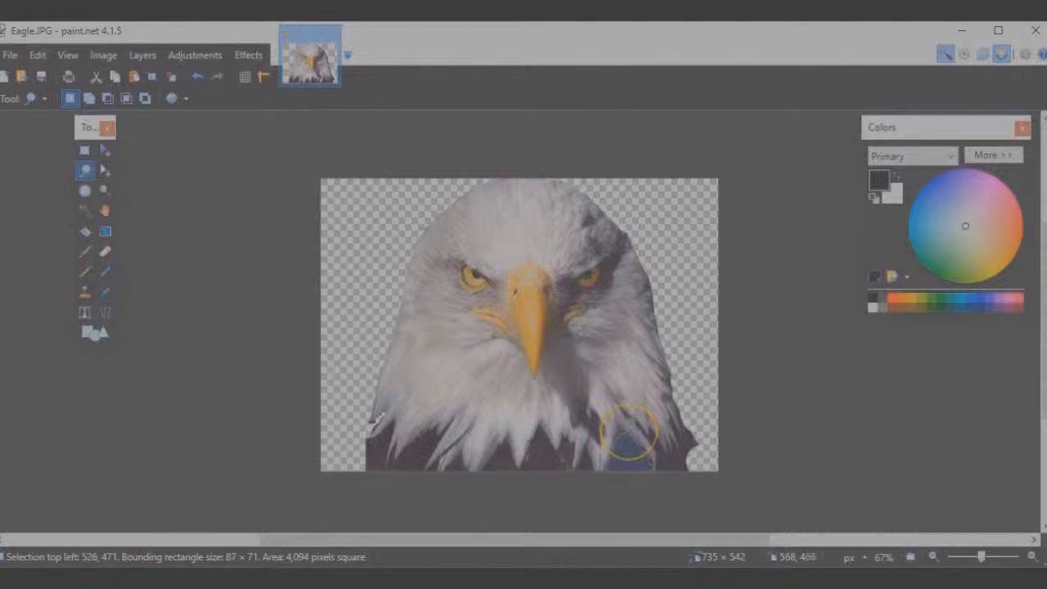
key(Delete)
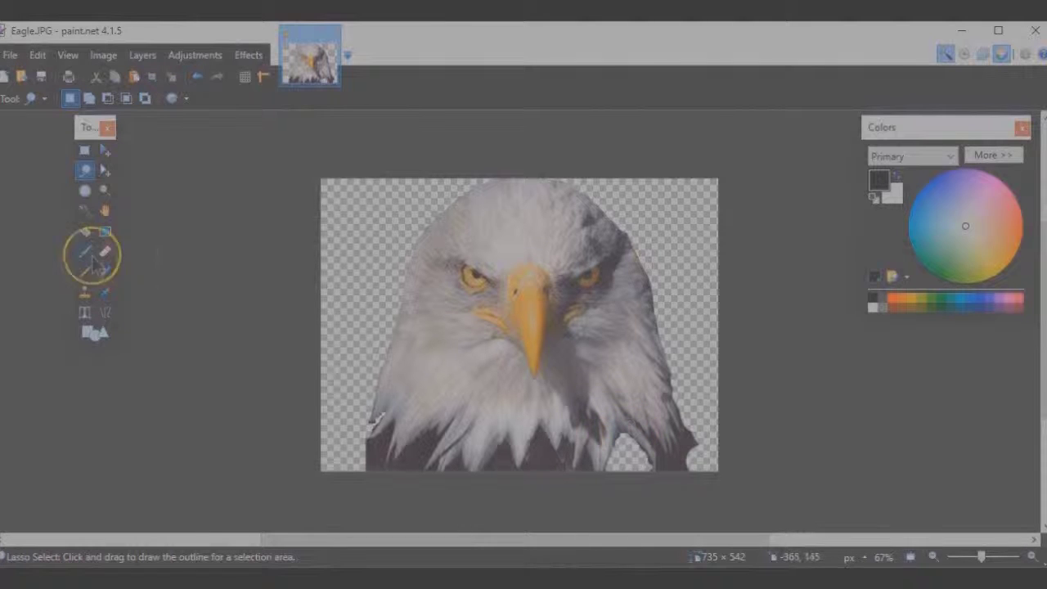
click(86, 211)
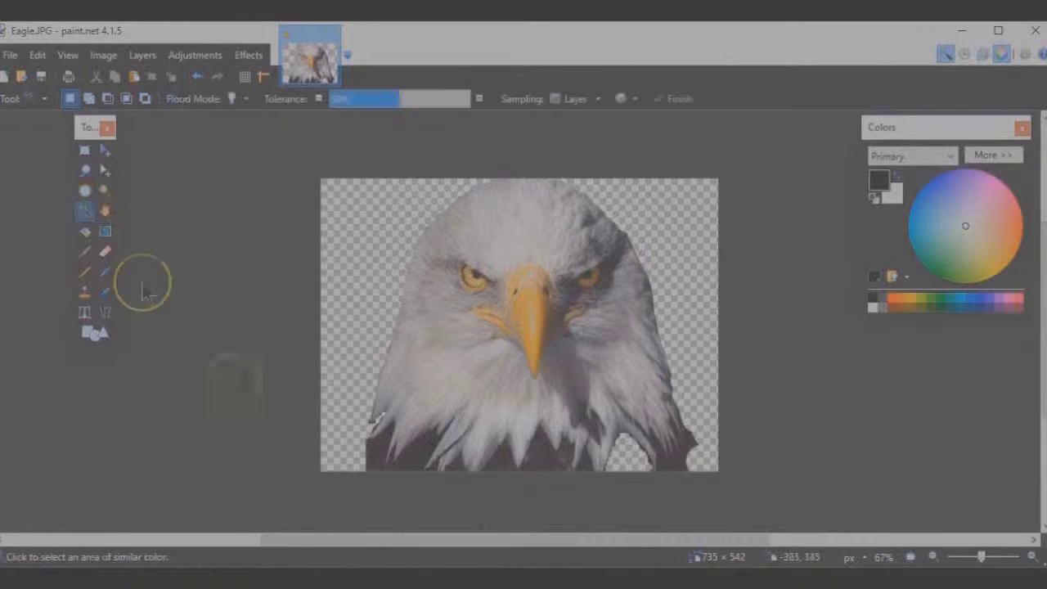
click(422, 448)
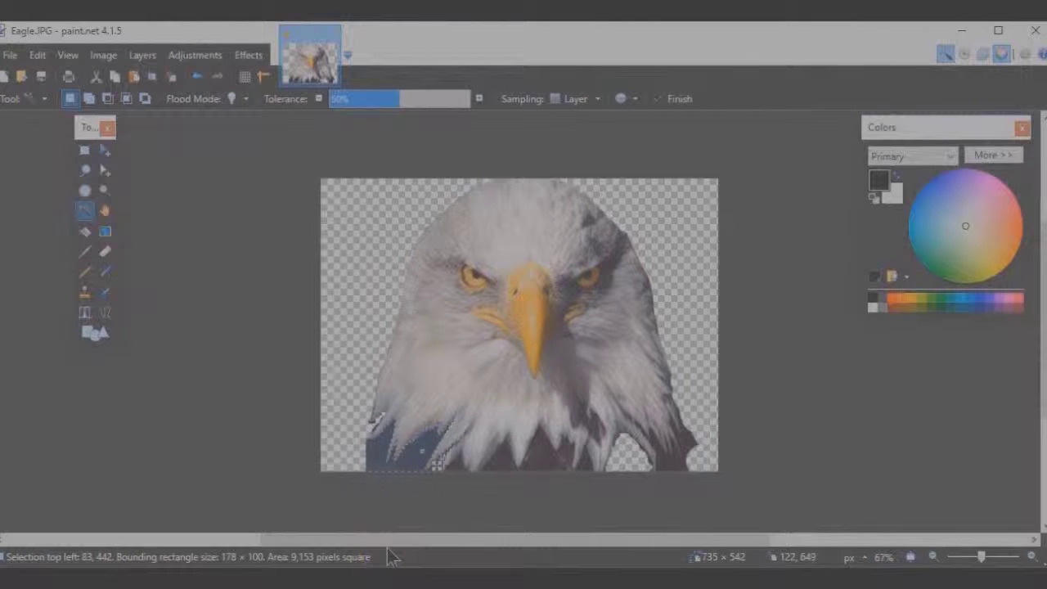
key(Delete)
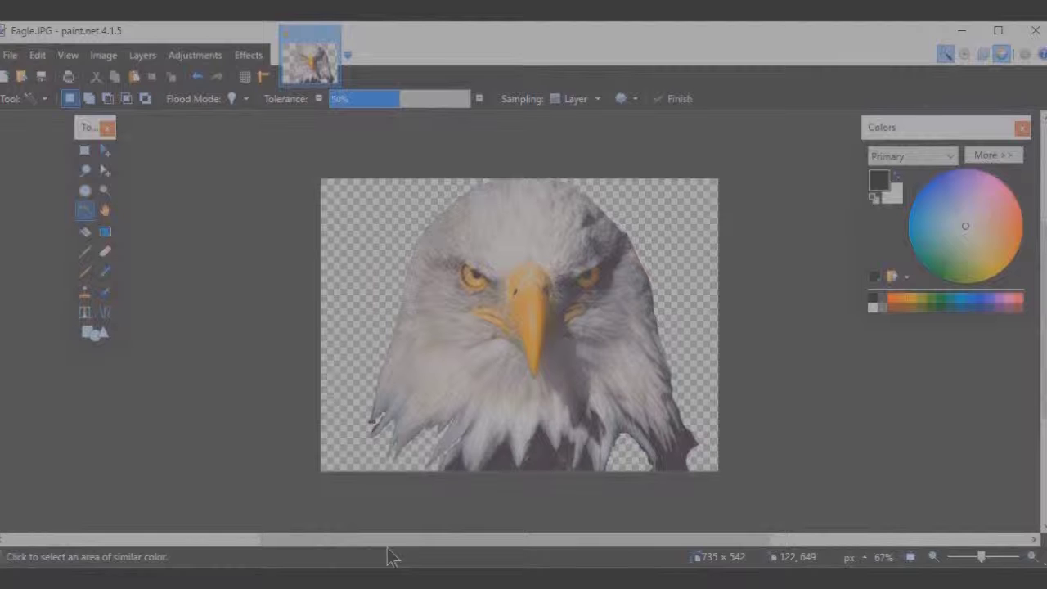
Step: Select the dark region on the eagle's right, then undo the oversized selection
click(507, 463)
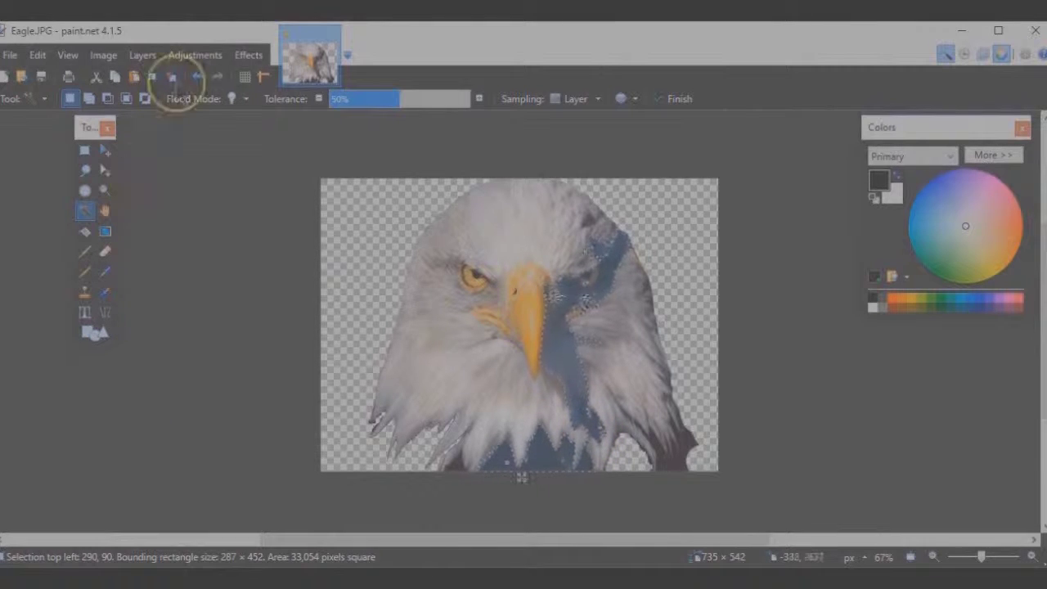
click(196, 78)
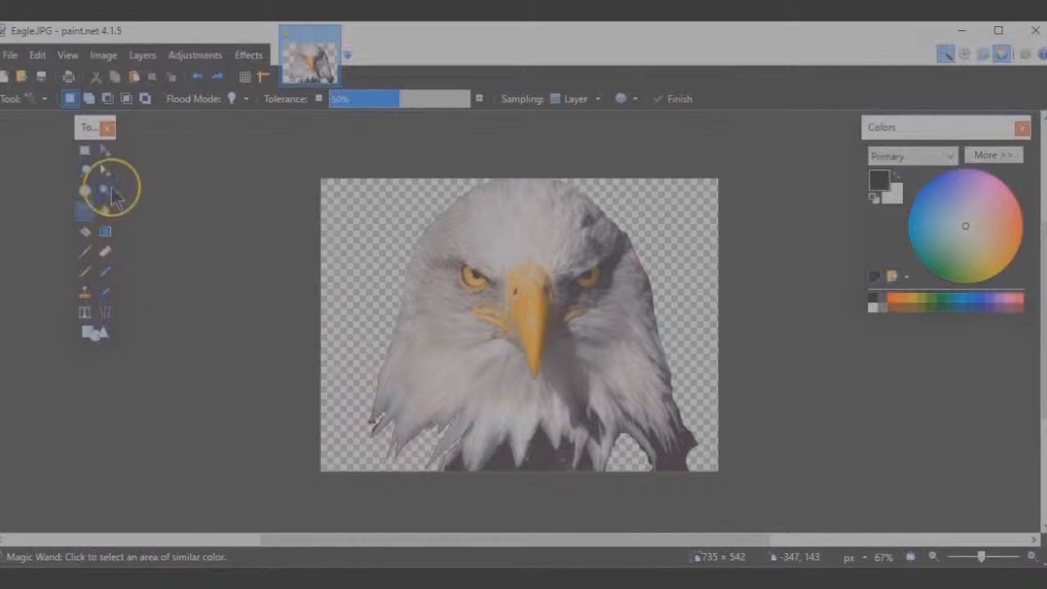
click(104, 251)
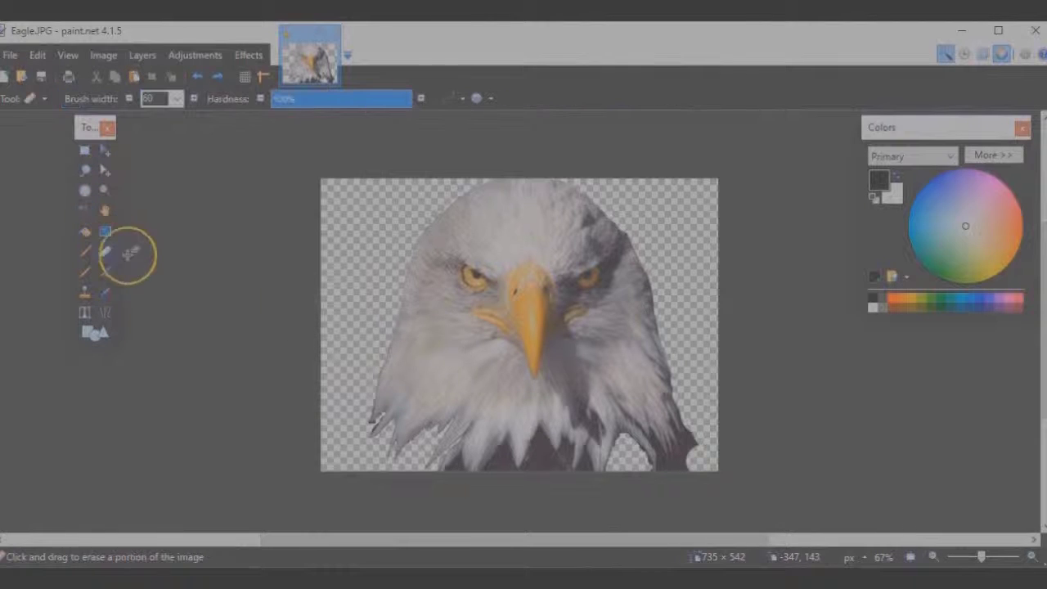
Step: Narrow the eraser to width 7 and erase the dark bits among the eagle's lower feathers
click(177, 99)
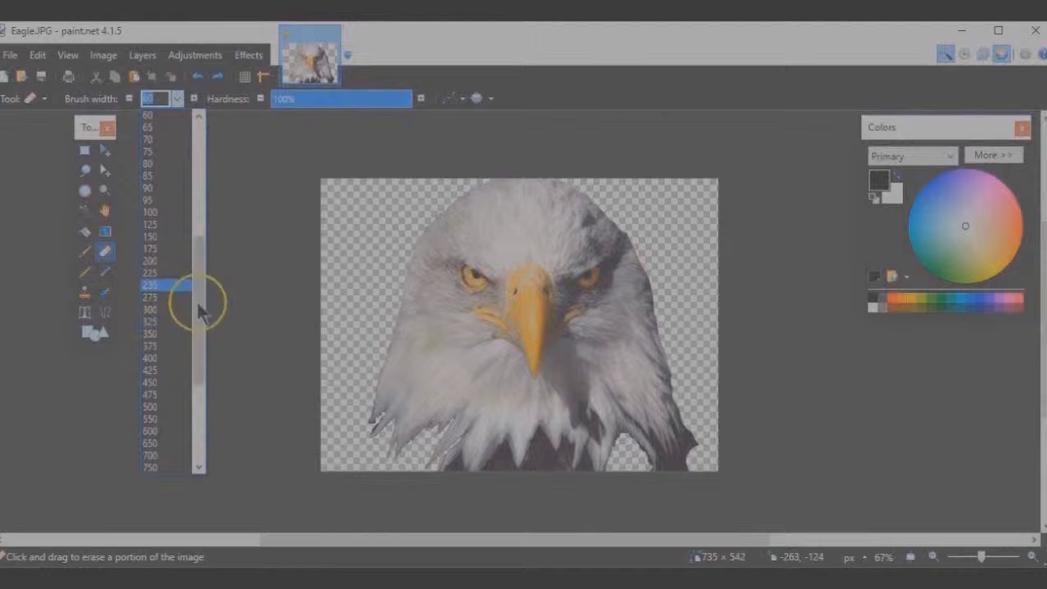
drag(201, 303, 187, 198)
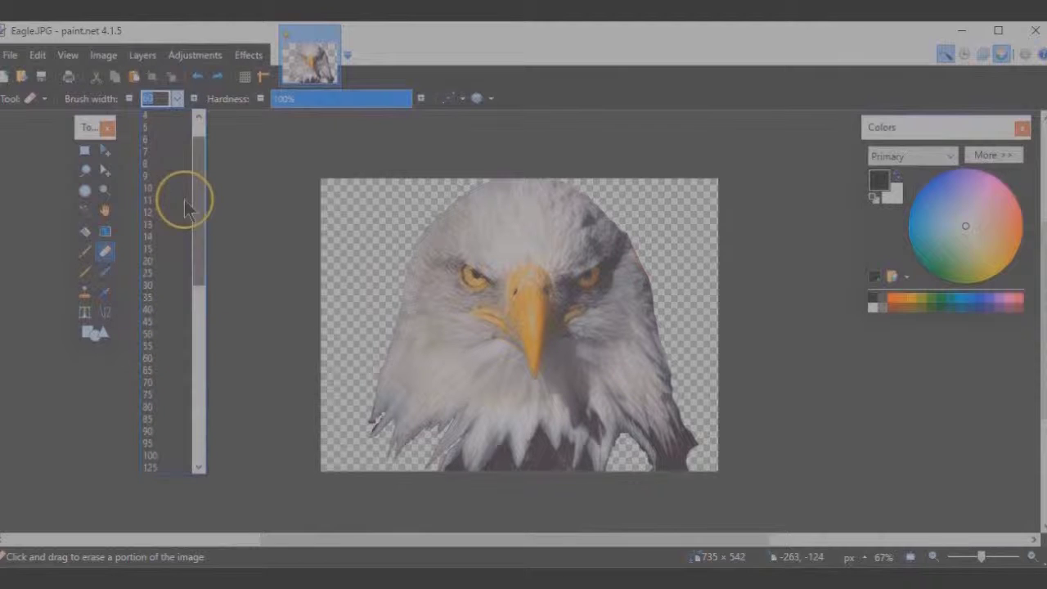
click(149, 152)
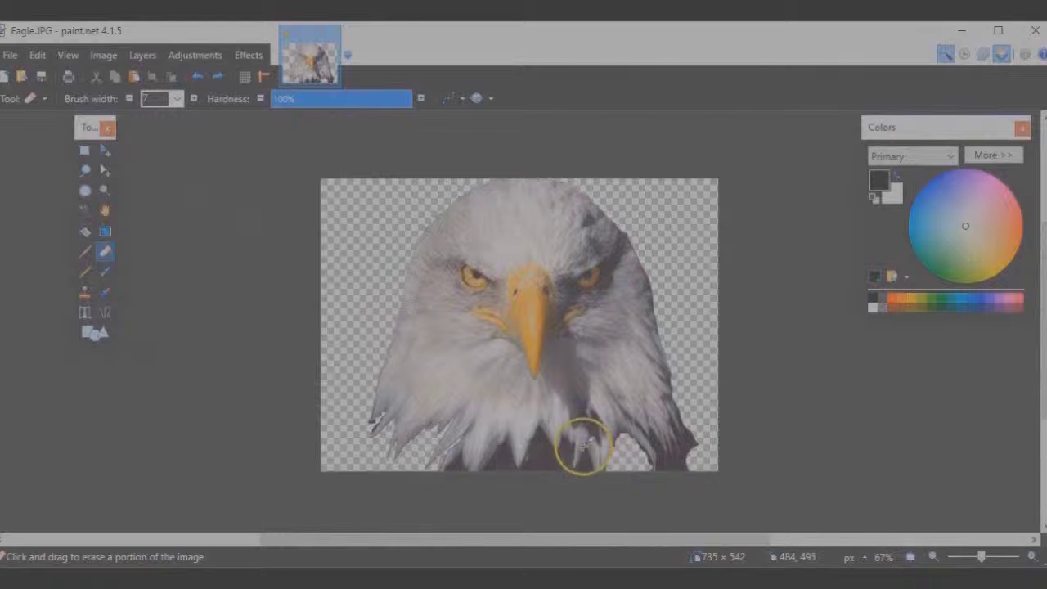
drag(588, 450, 591, 449)
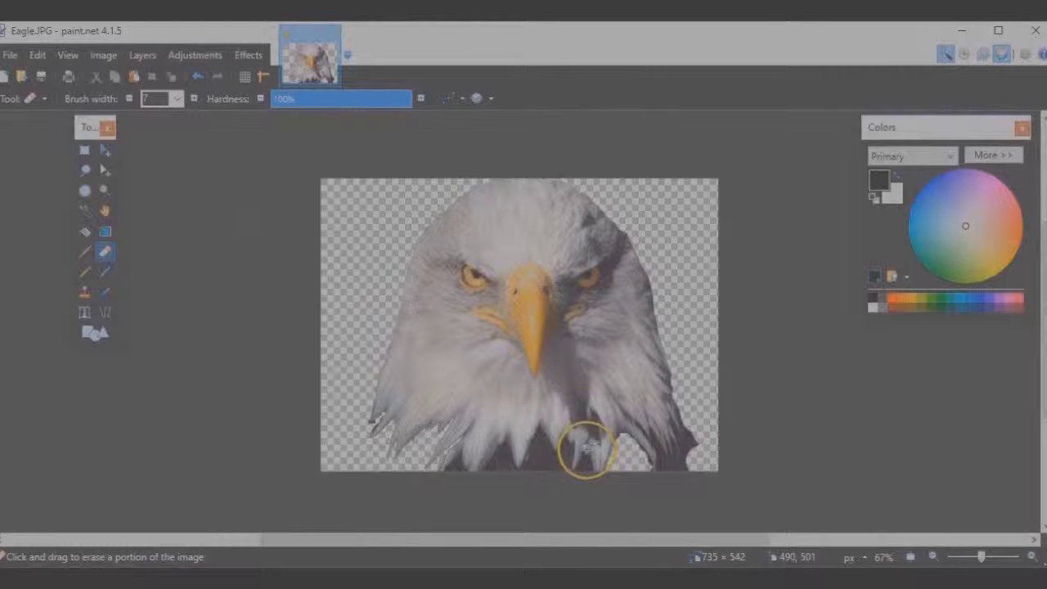
mouse_move(573, 461)
mouse_down()
mouse_move(588, 450)
mouse_move(455, 486)
mouse_move(376, 479)
mouse_up()
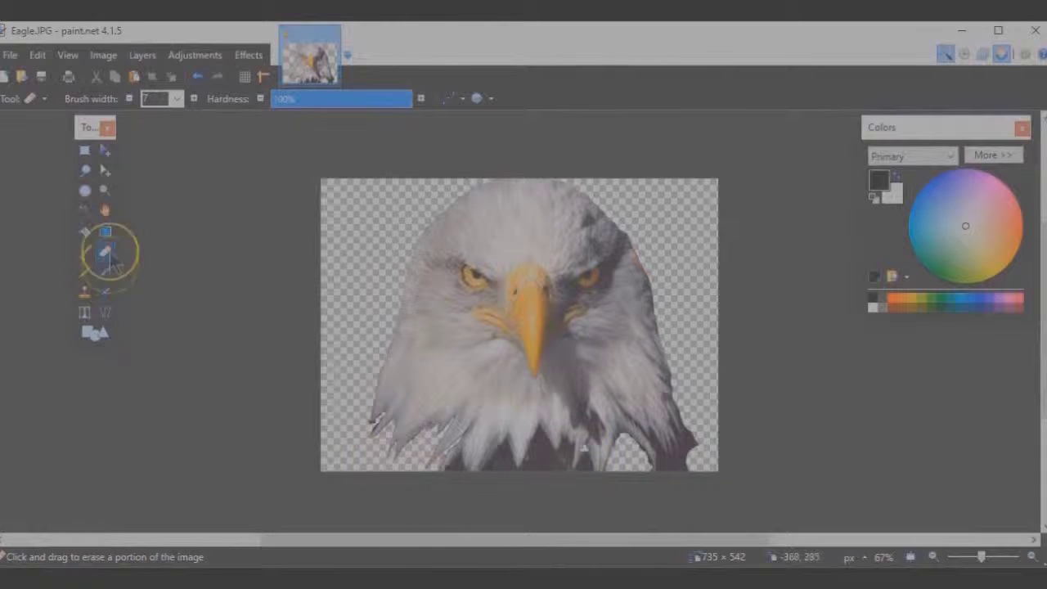
Step: Magic-wand select and delete the dark areas at the eagle's base, lower edge and lower right
click(86, 211)
click(585, 461)
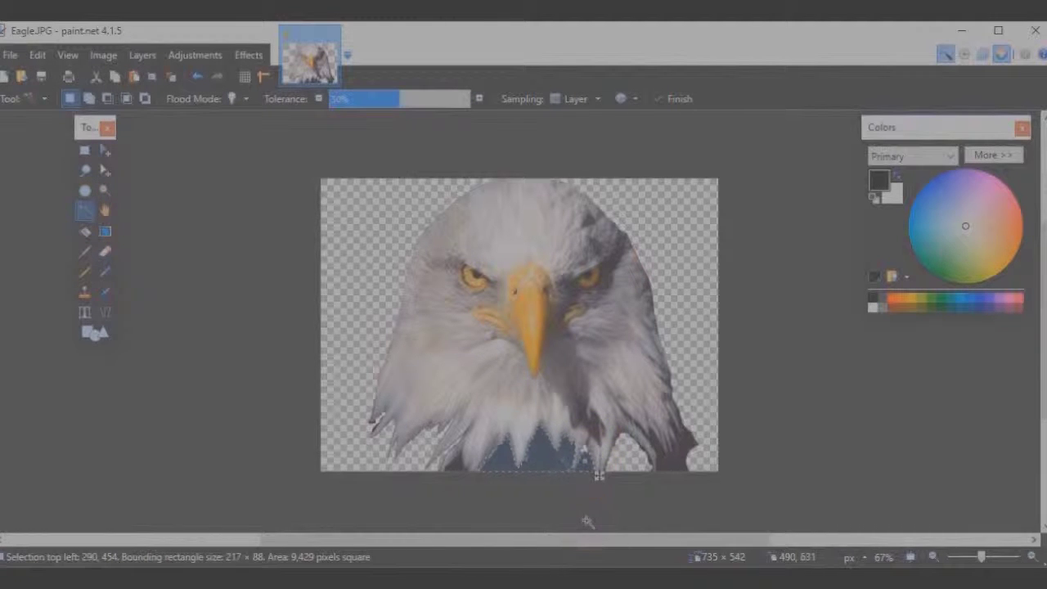
key(Delete)
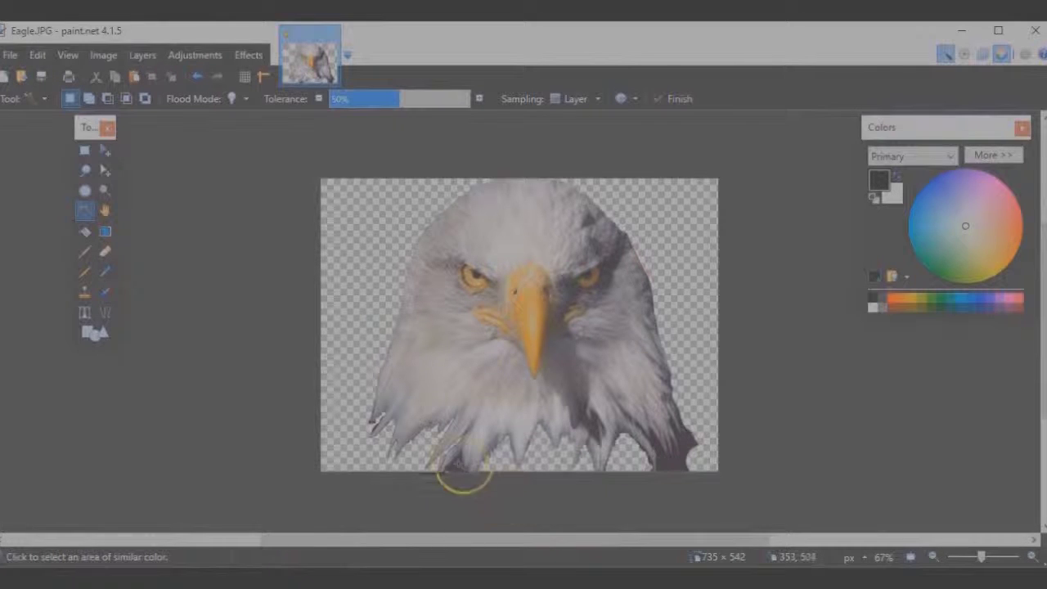
click(458, 464)
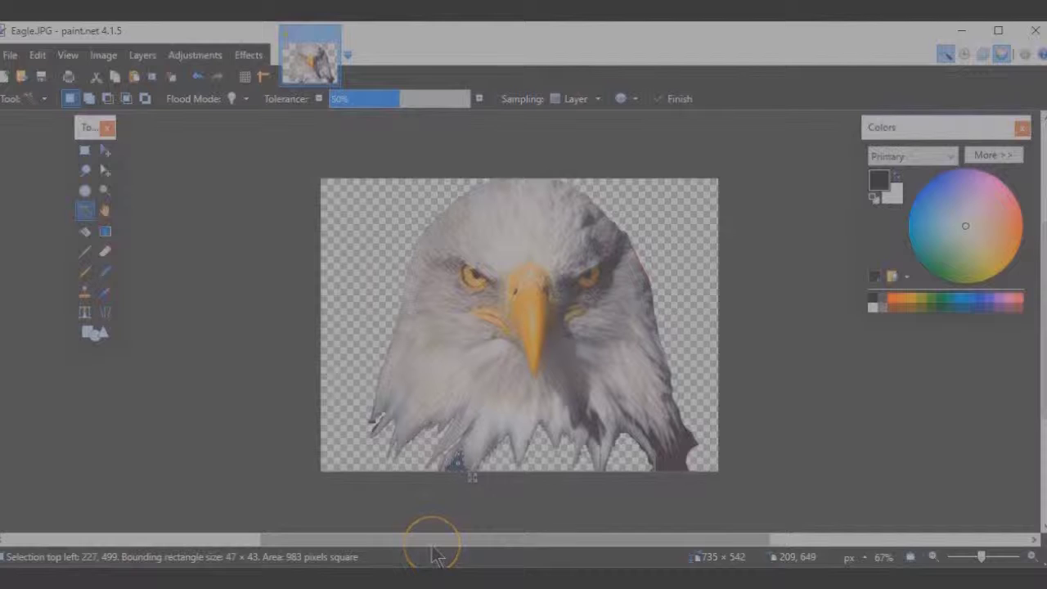
key(Delete)
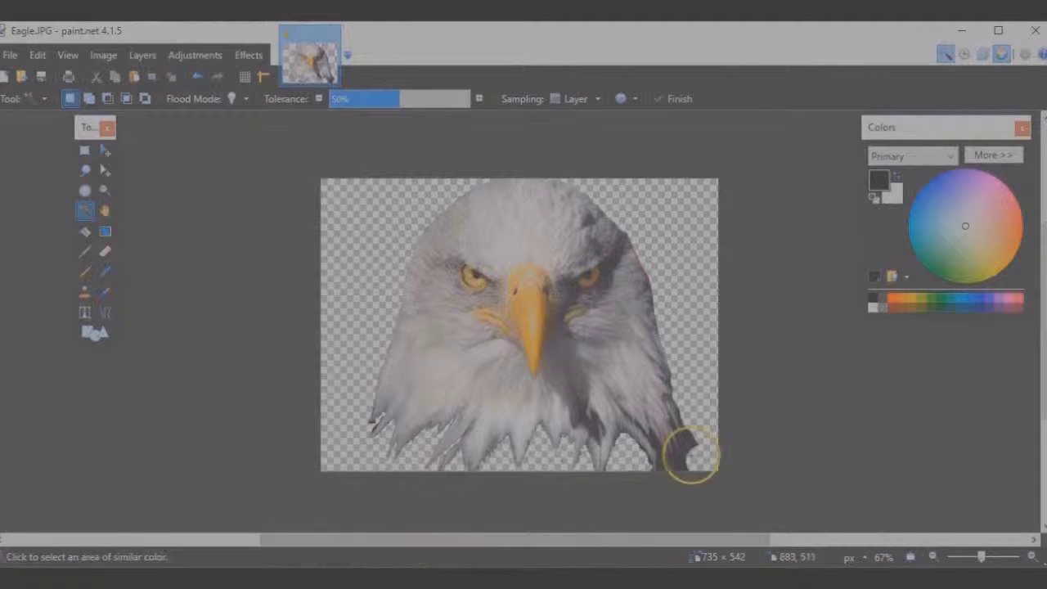
click(671, 466)
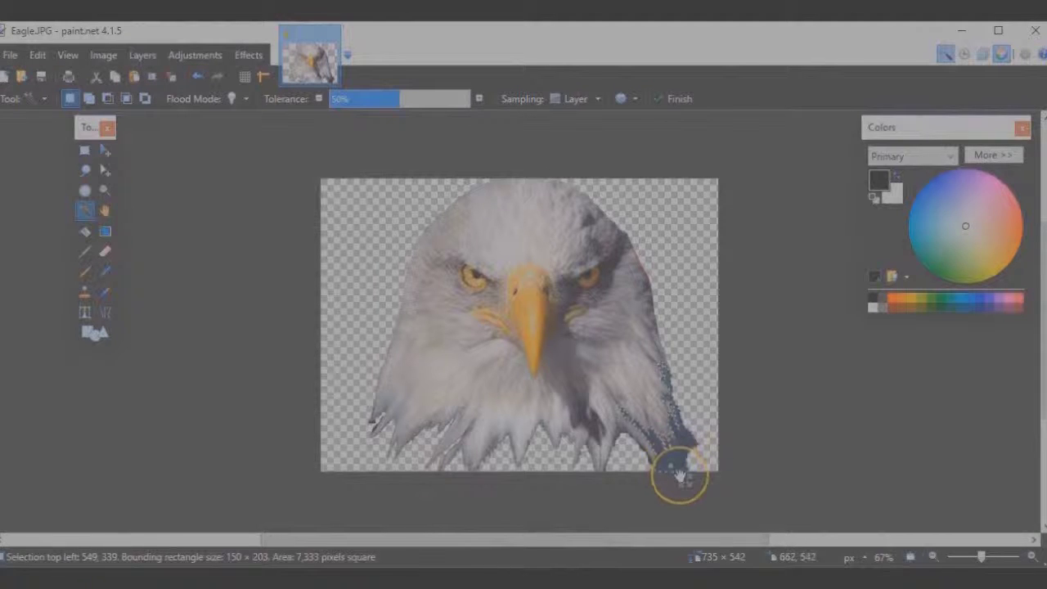
key(Delete)
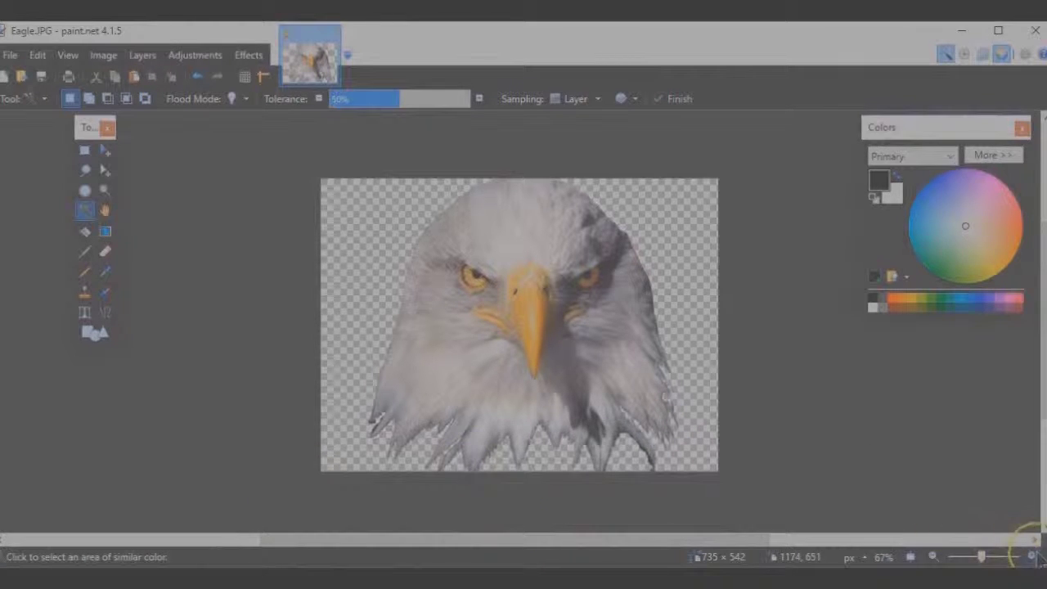
click(933, 557)
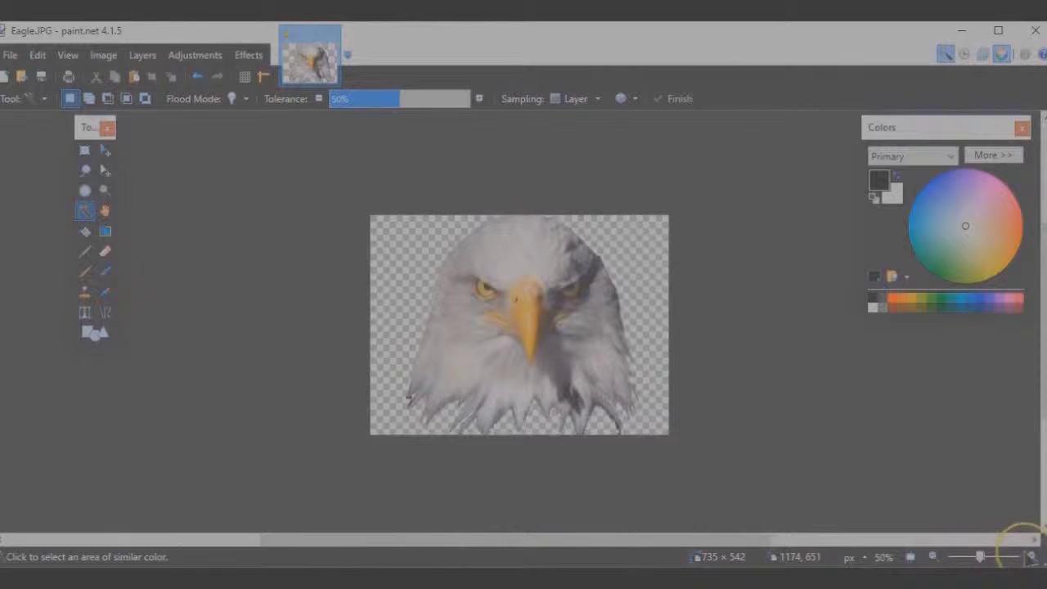
click(1032, 558)
Step: Lasso the dark lower-right feather area, delete it, and deselect
click(1033, 557)
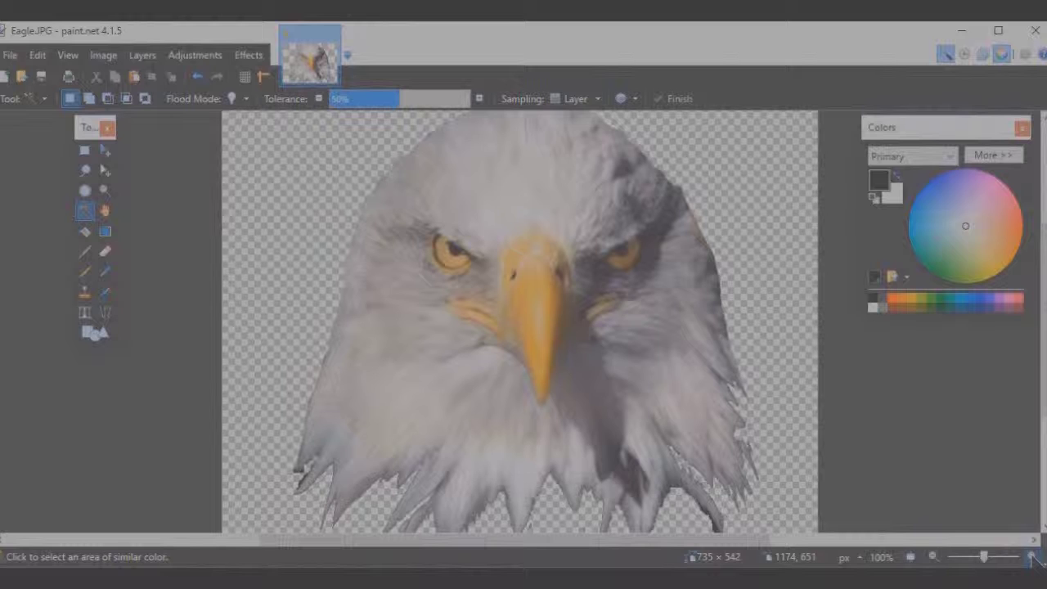
click(1033, 557)
drag(1035, 382, 1036, 448)
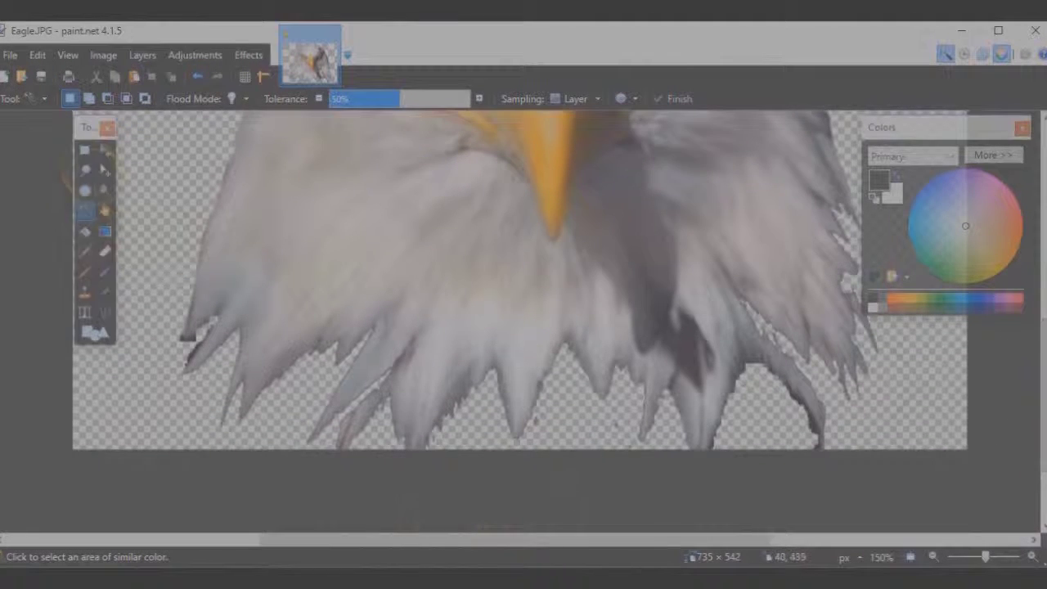
click(85, 170)
mouse_move(182, 339)
mouse_down()
mouse_move(175, 369)
mouse_move(185, 362)
mouse_up()
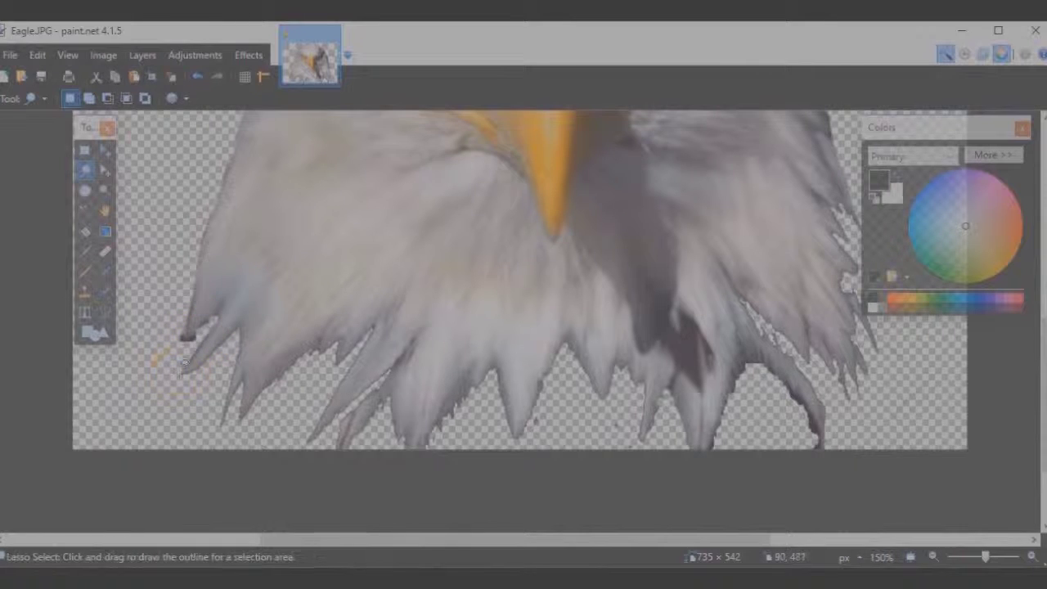
drag(209, 319, 187, 349)
click(160, 353)
drag(756, 365, 761, 373)
mouse_move(810, 419)
mouse_down()
mouse_move(811, 460)
mouse_move(715, 462)
mouse_up()
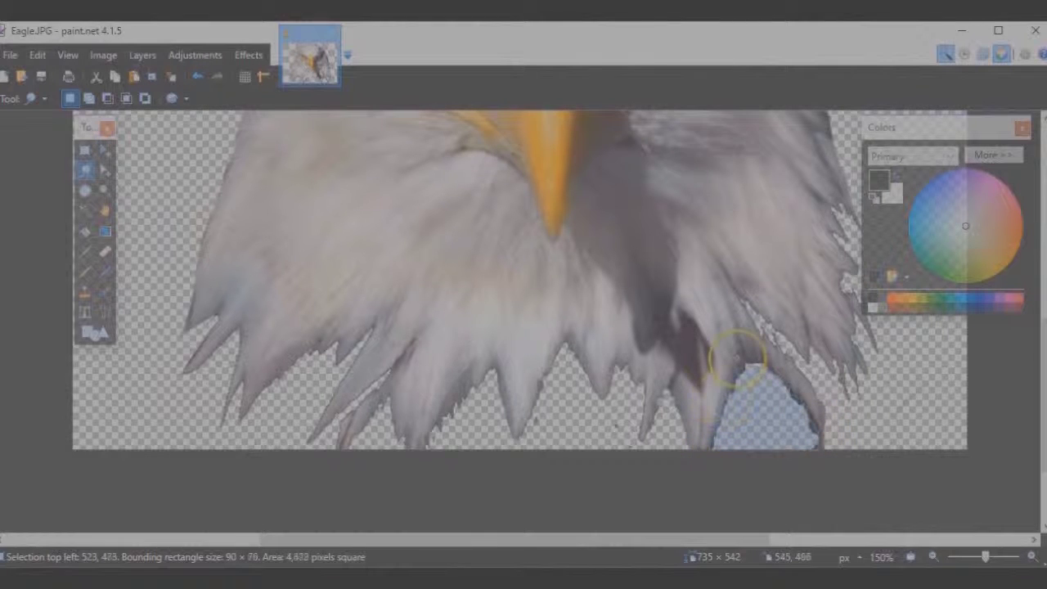
key(Delete)
key(ctrl+d)
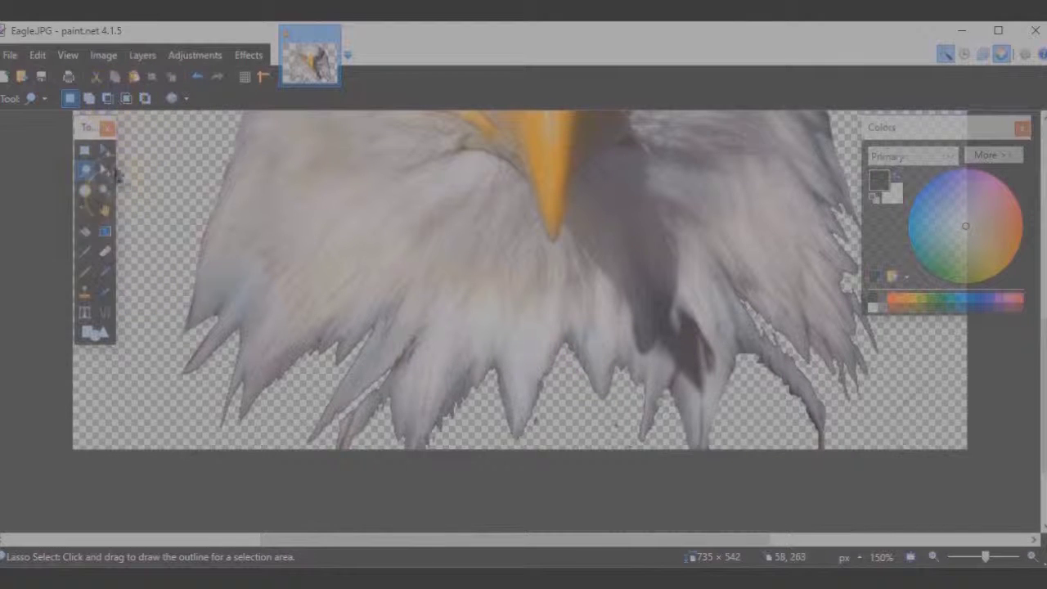
Step: Set the eraser brush width to 40 and zoom out to see the whole eagle
click(105, 252)
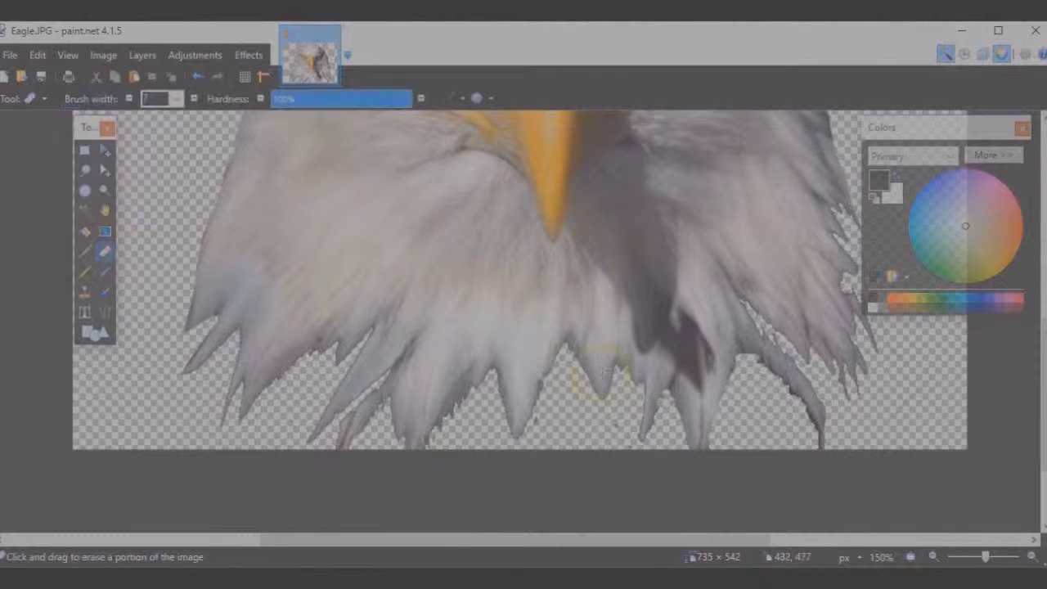
click(176, 98)
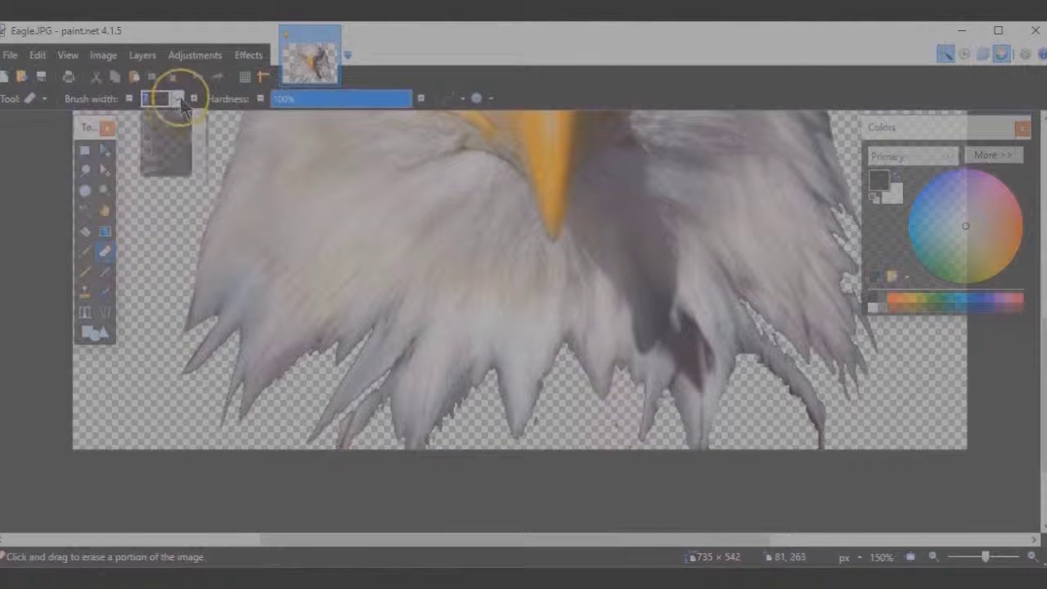
click(164, 274)
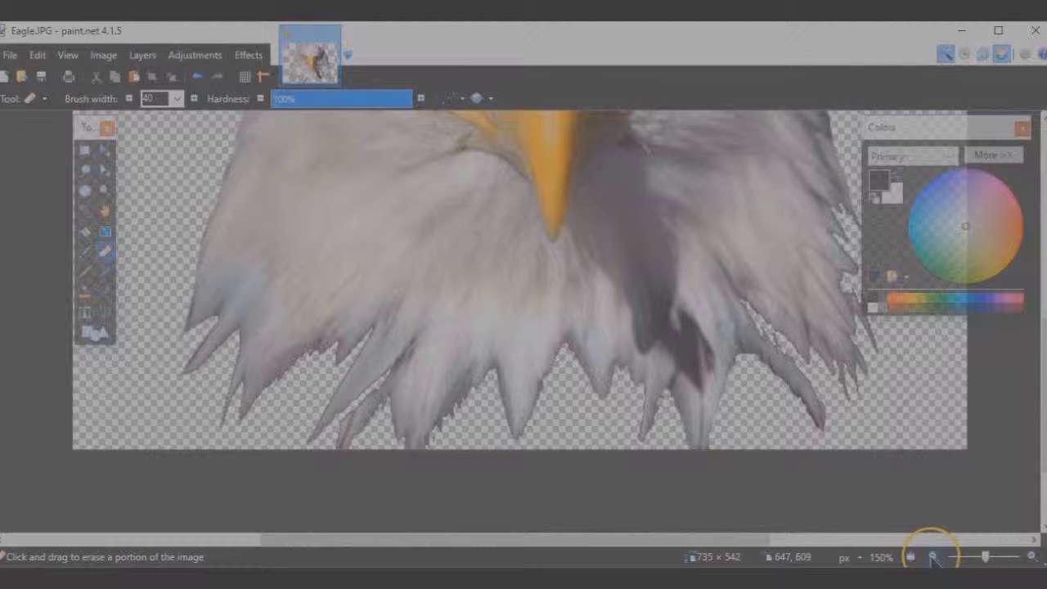
click(933, 556)
click(933, 556)
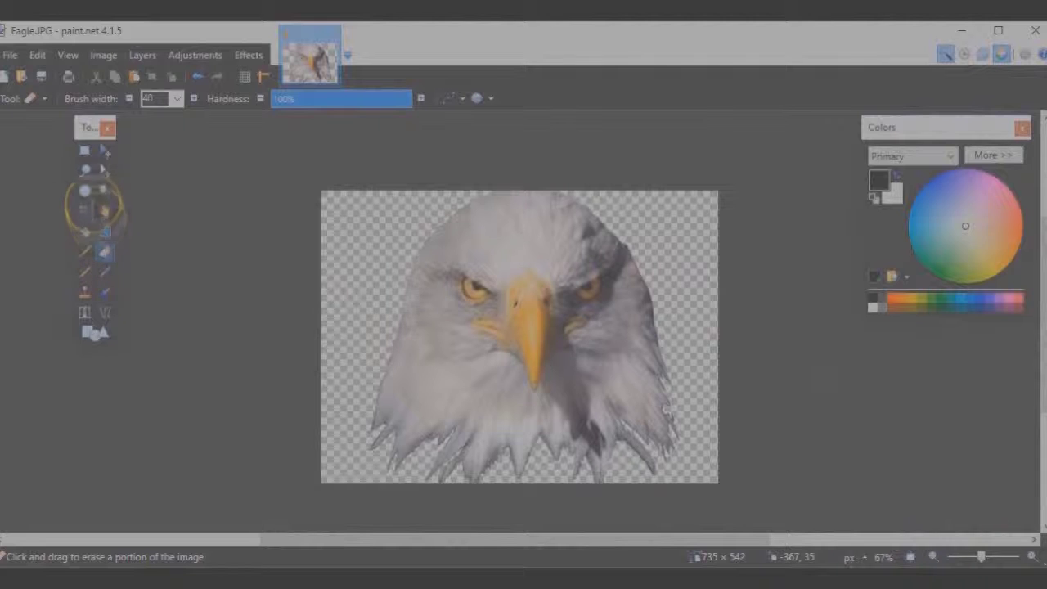
click(85, 215)
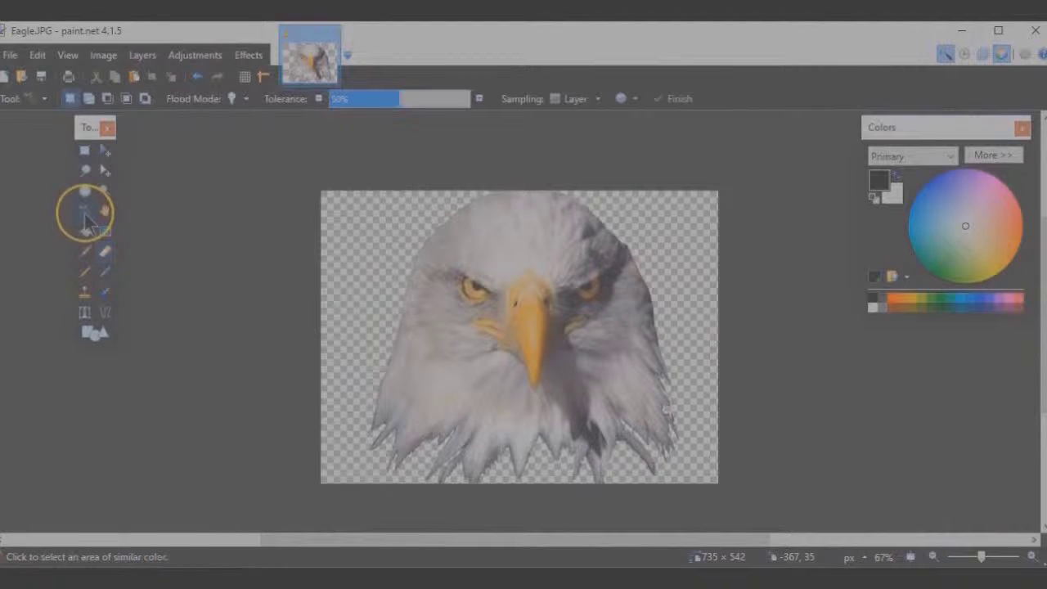
click(371, 236)
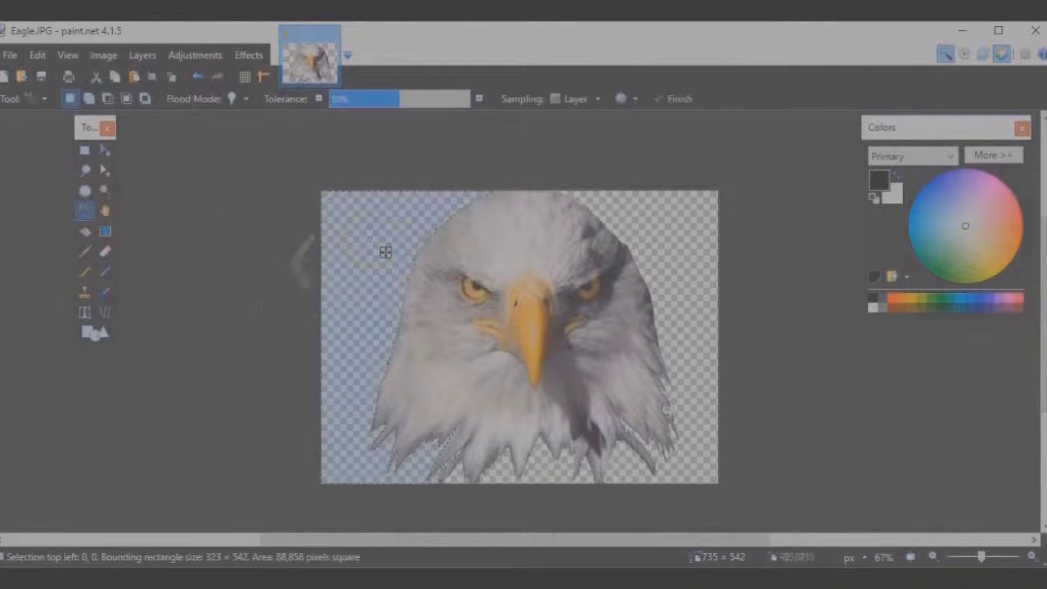
click(675, 301)
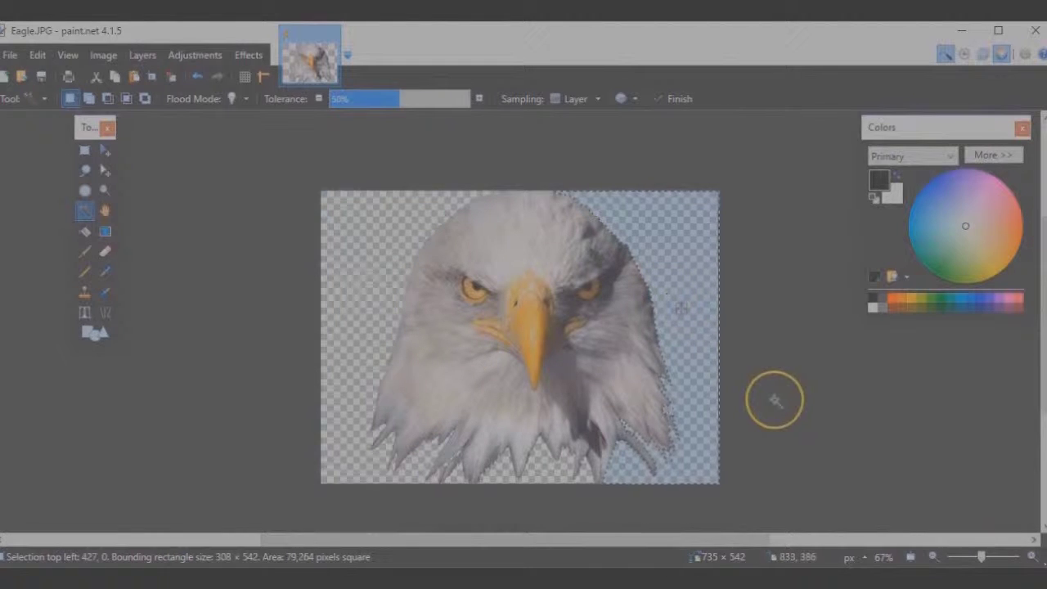
click(1033, 556)
click(1033, 557)
click(1033, 556)
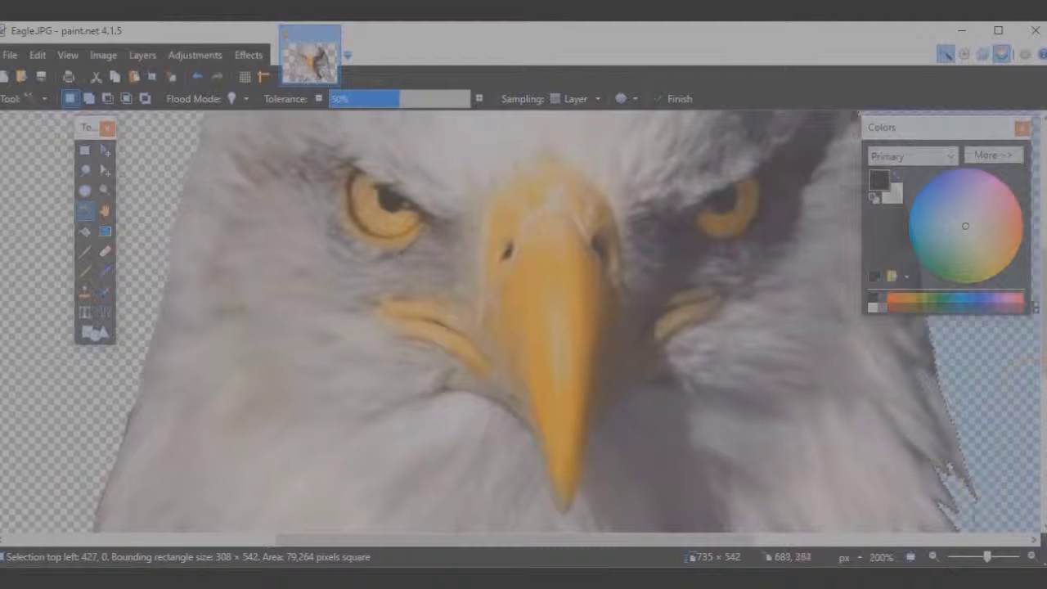
drag(619, 539, 770, 547)
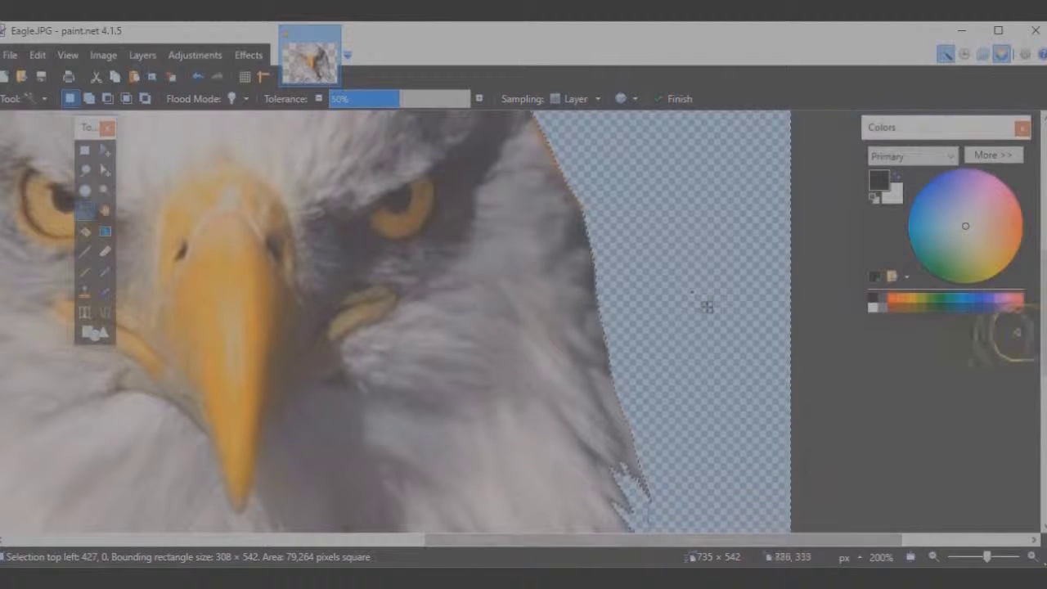
drag(1041, 328, 1041, 446)
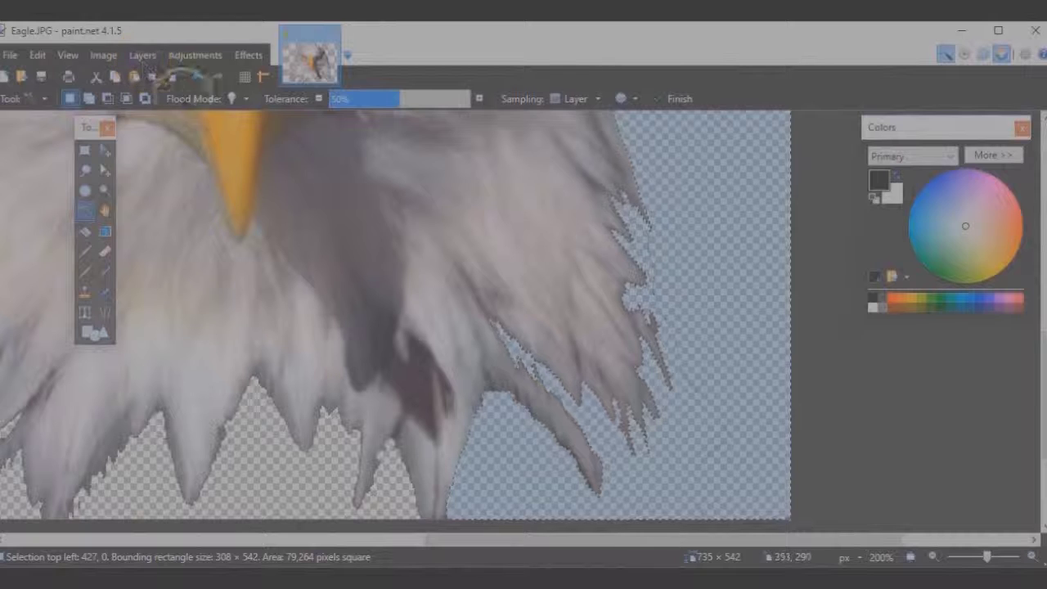
click(197, 77)
click(197, 77)
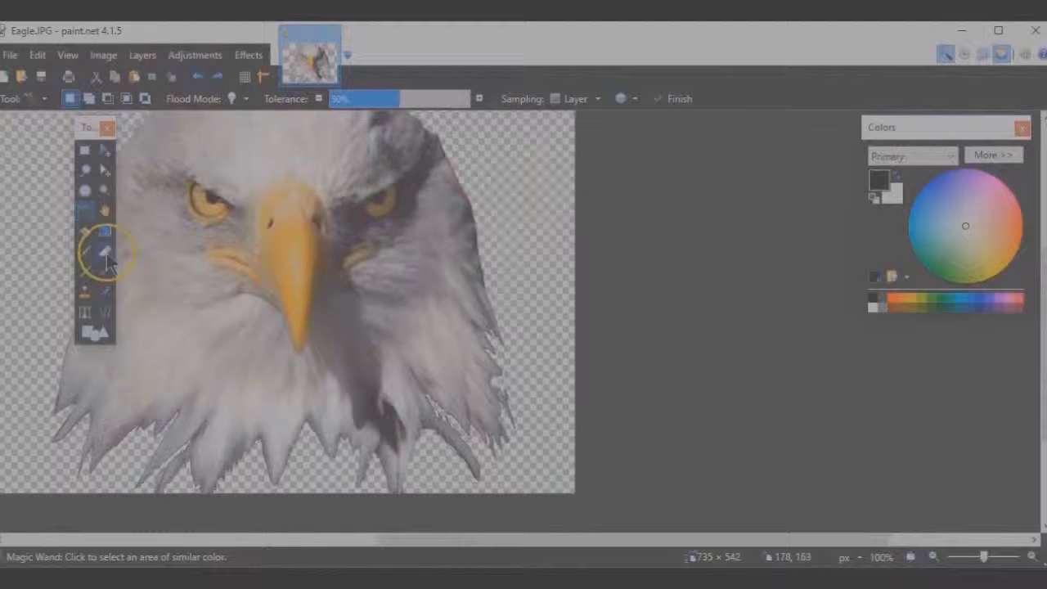
Step: Erase leftover fringe along the eagle's lower-right feather tips and upper-right edge
click(108, 257)
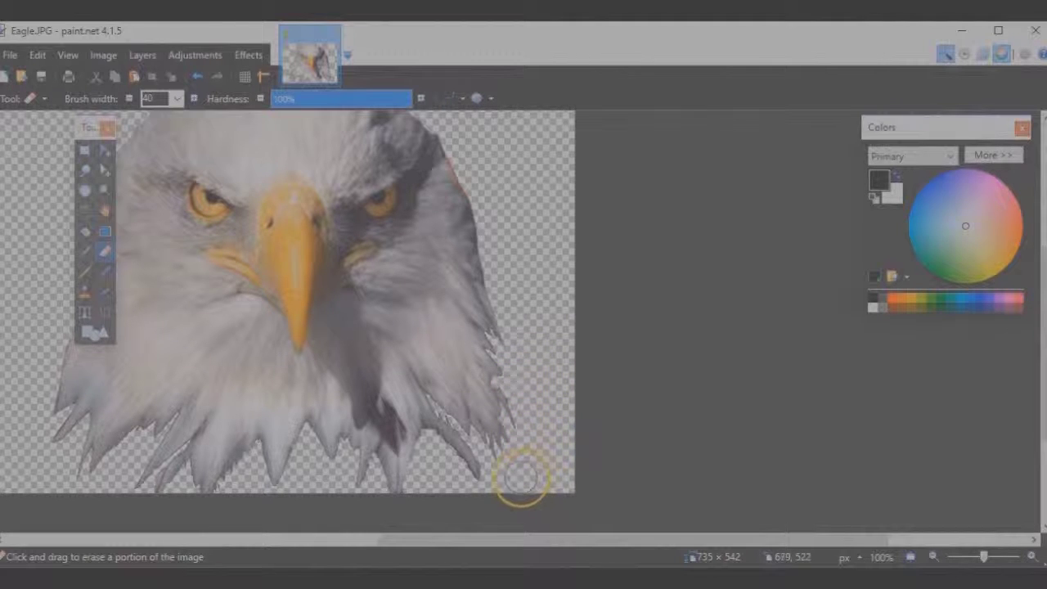
mouse_move(512, 481)
mouse_down()
mouse_move(455, 493)
mouse_move(428, 486)
mouse_move(449, 482)
mouse_move(444, 463)
mouse_up()
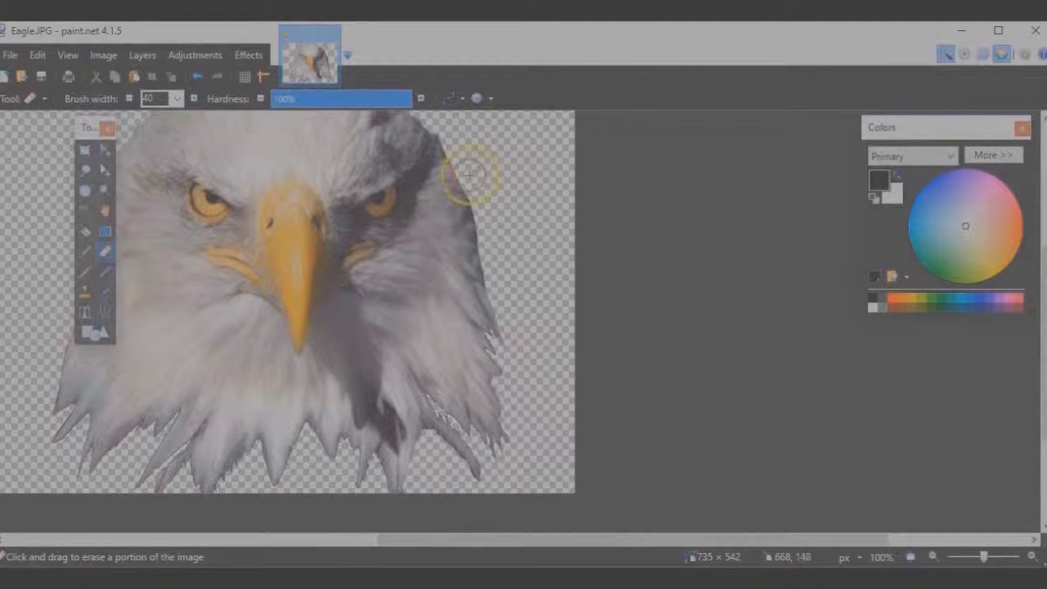
drag(469, 173, 464, 154)
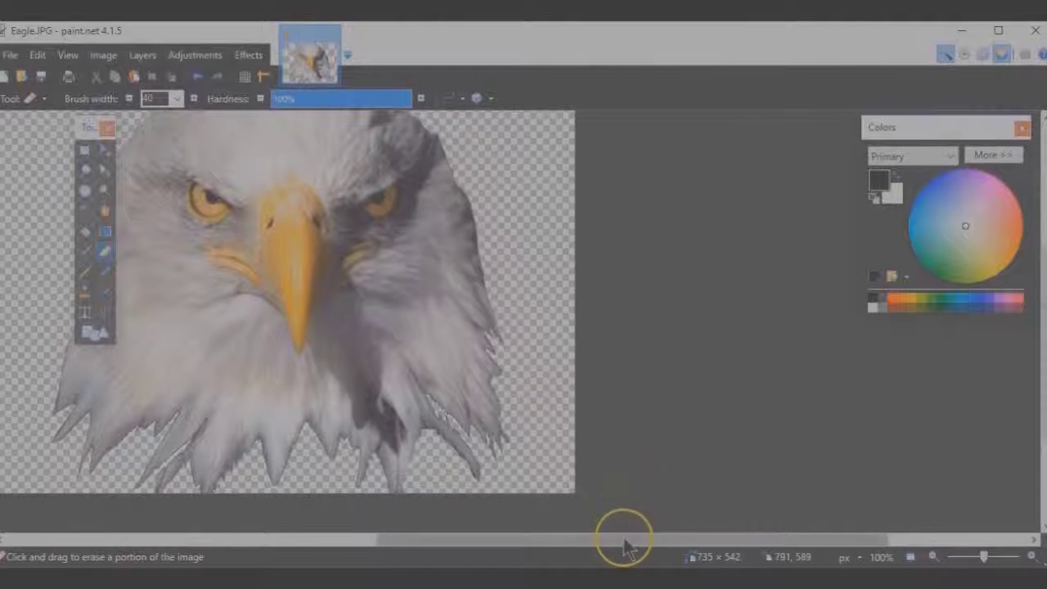
drag(624, 537, 502, 538)
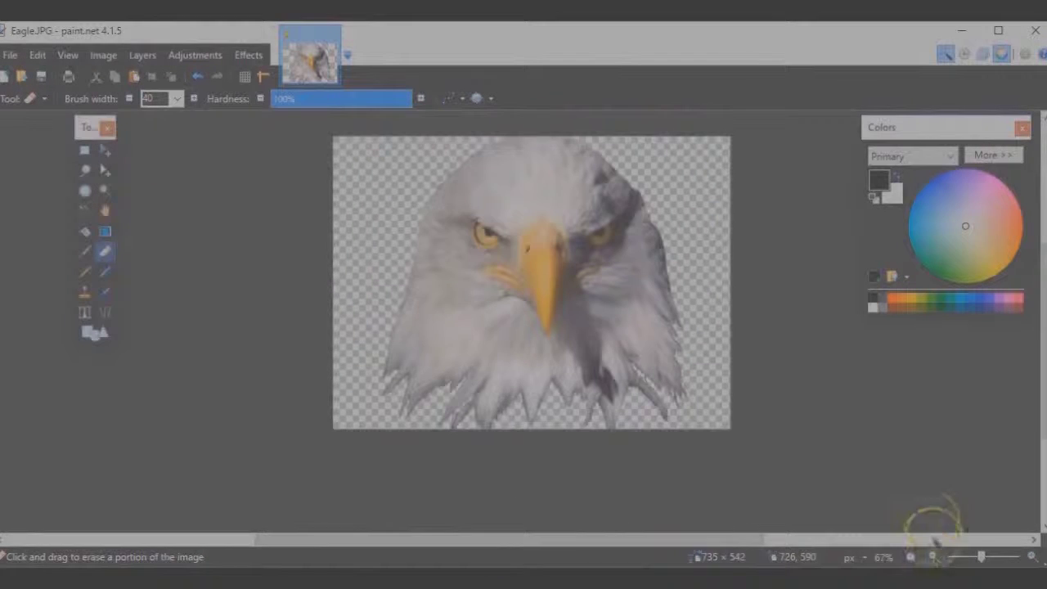
click(1032, 556)
key(ctrl+minus)
key(ctrl+minus)
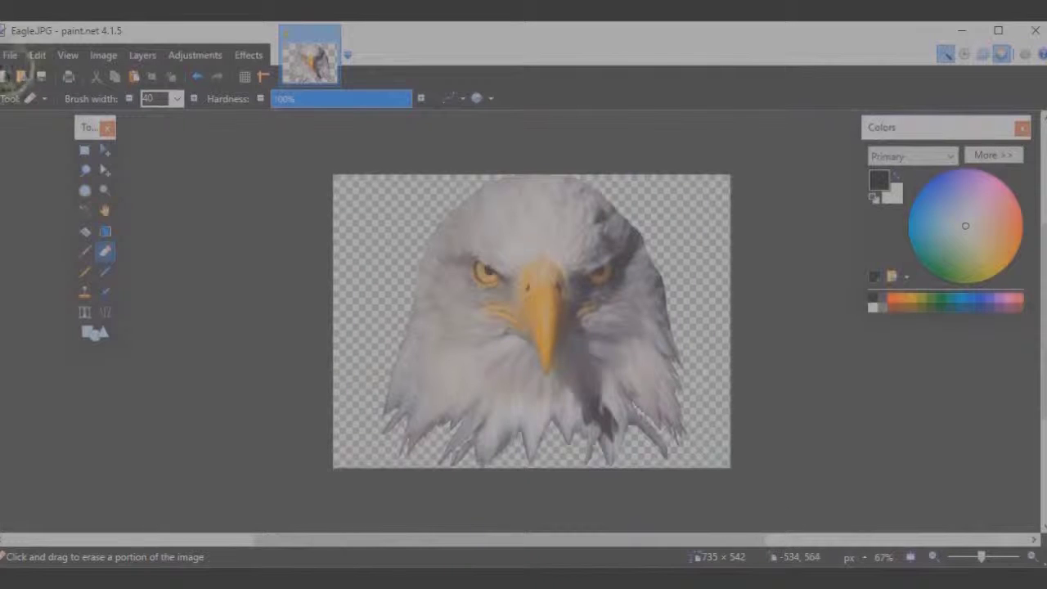
click(9, 55)
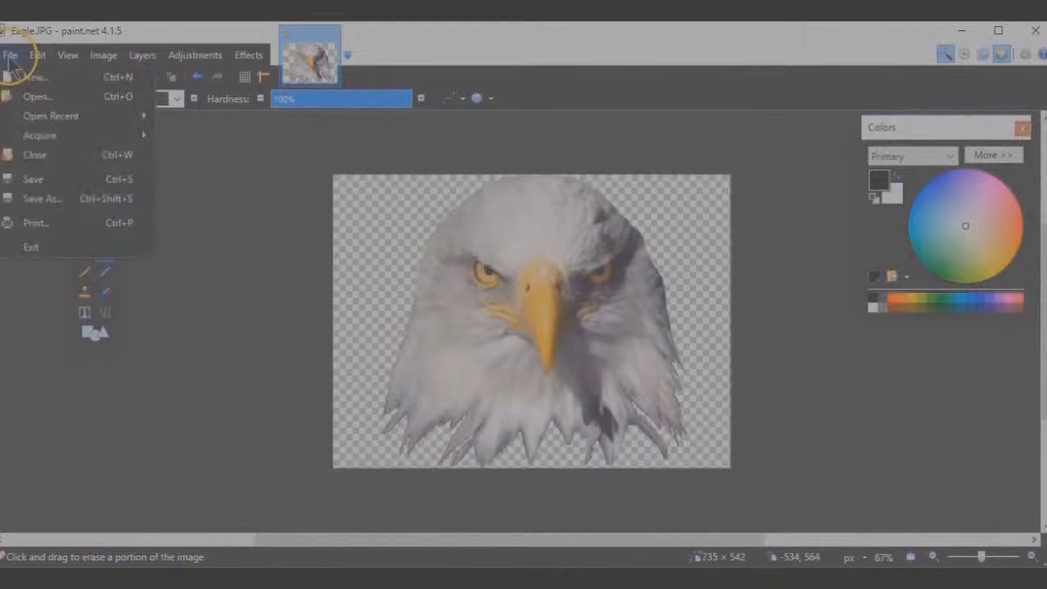
Step: Save the cut-out to the Desktop as Eagle.png in PNG format
click(39, 198)
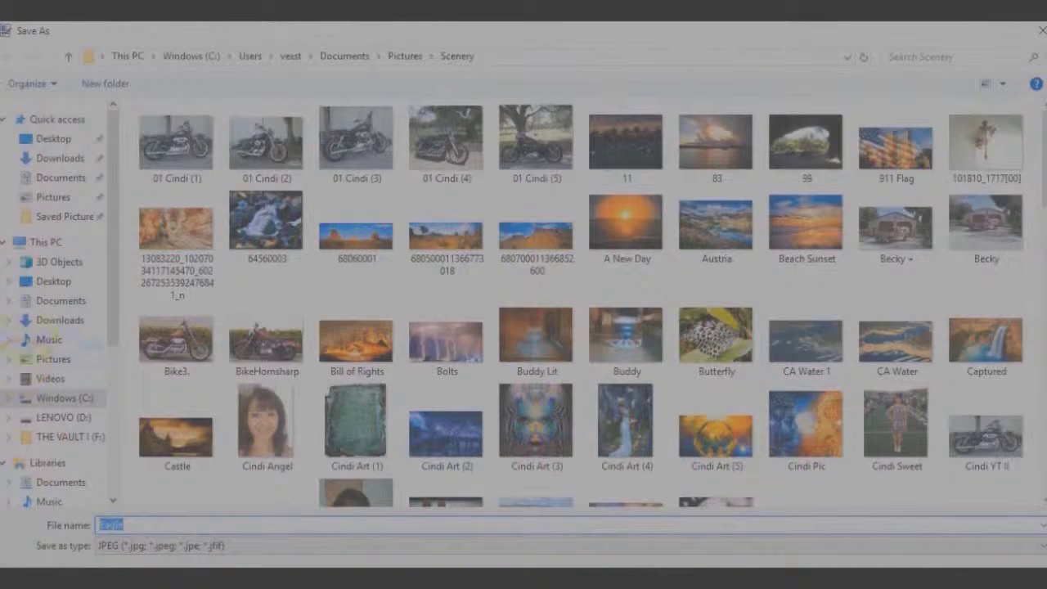
click(49, 281)
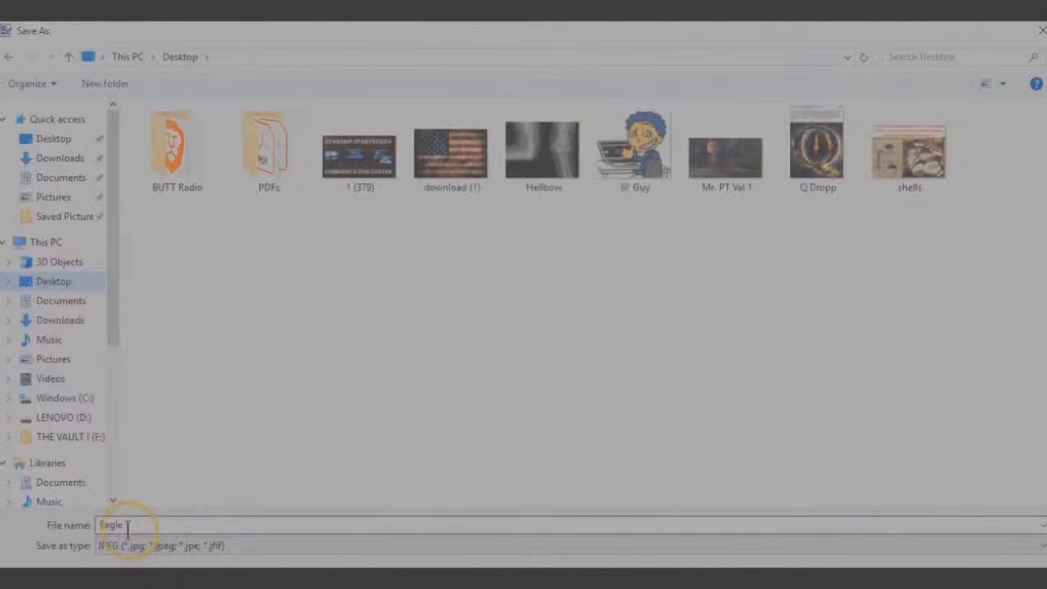
click(104, 555)
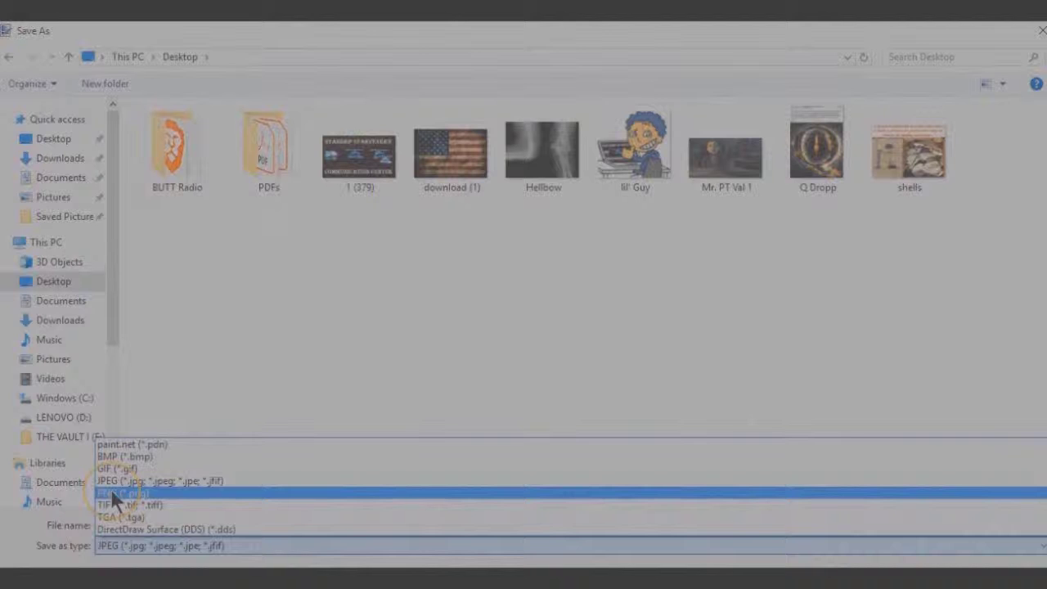
click(112, 494)
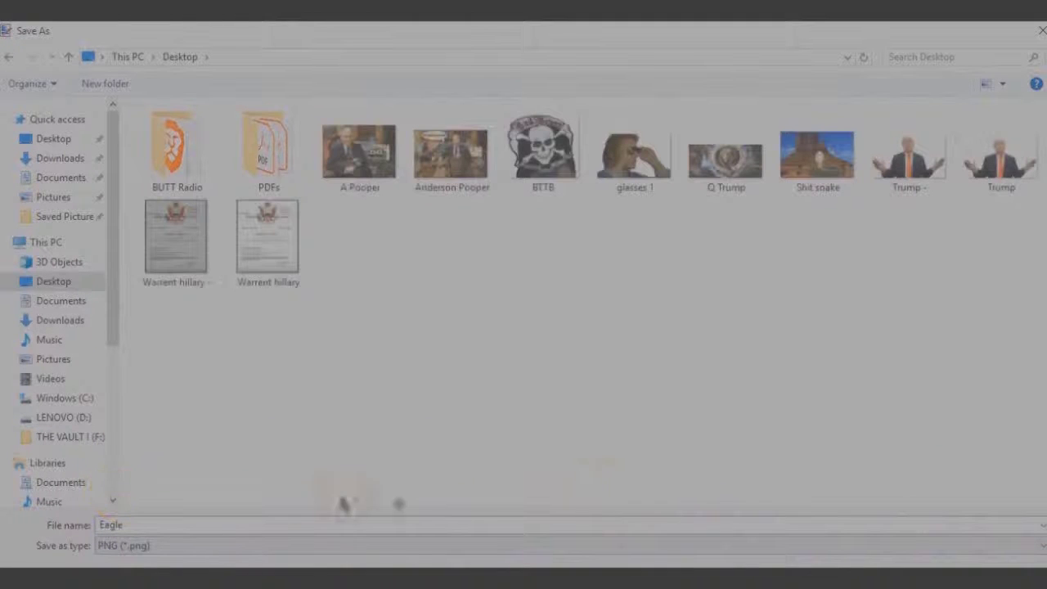
key(Return)
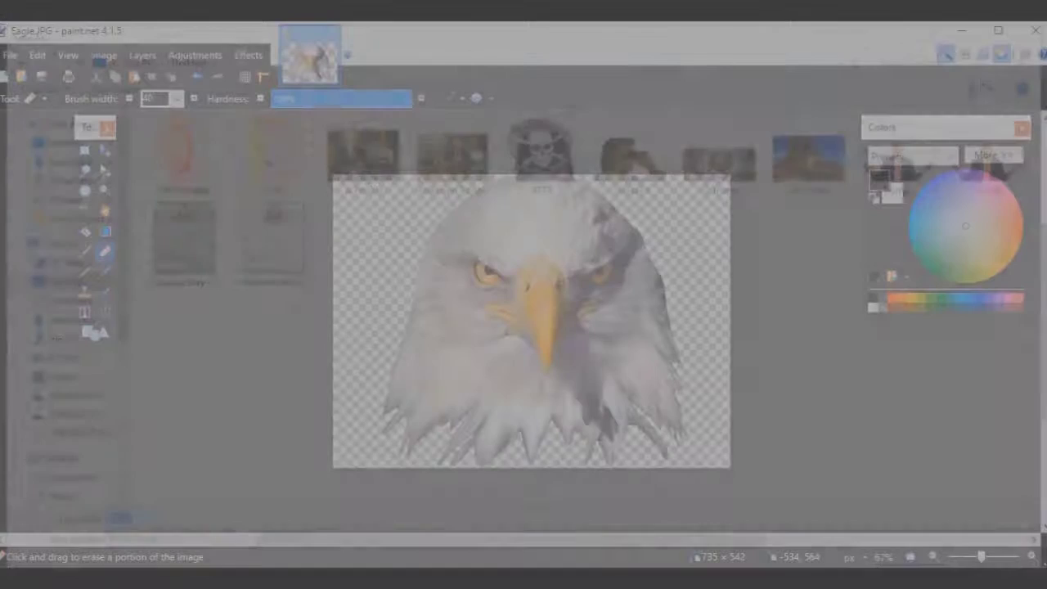
click(575, 529)
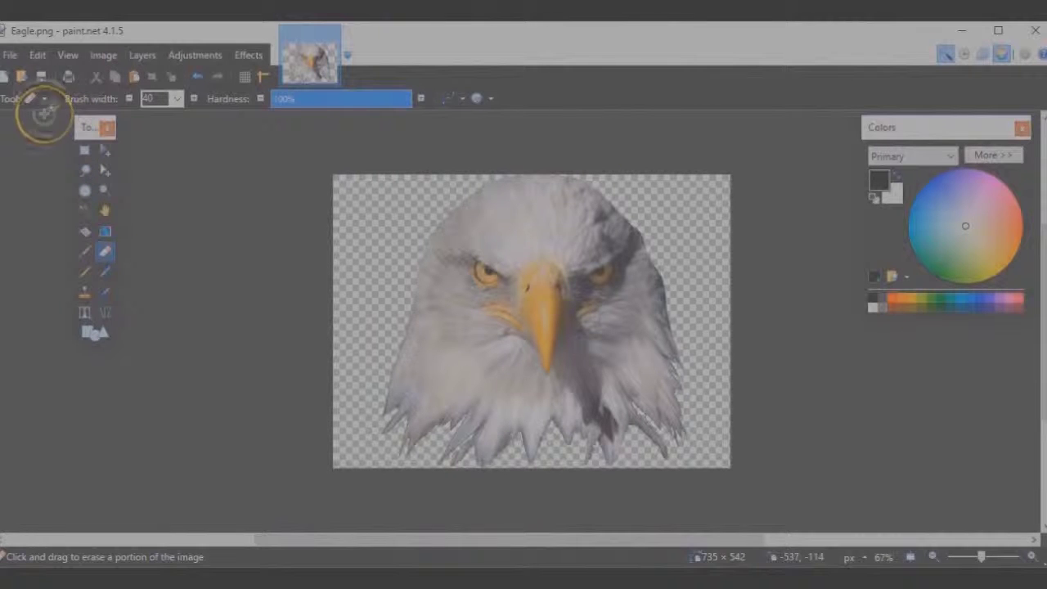
Step: Open the flag image download (1).jpg from the Desktop
click(21, 79)
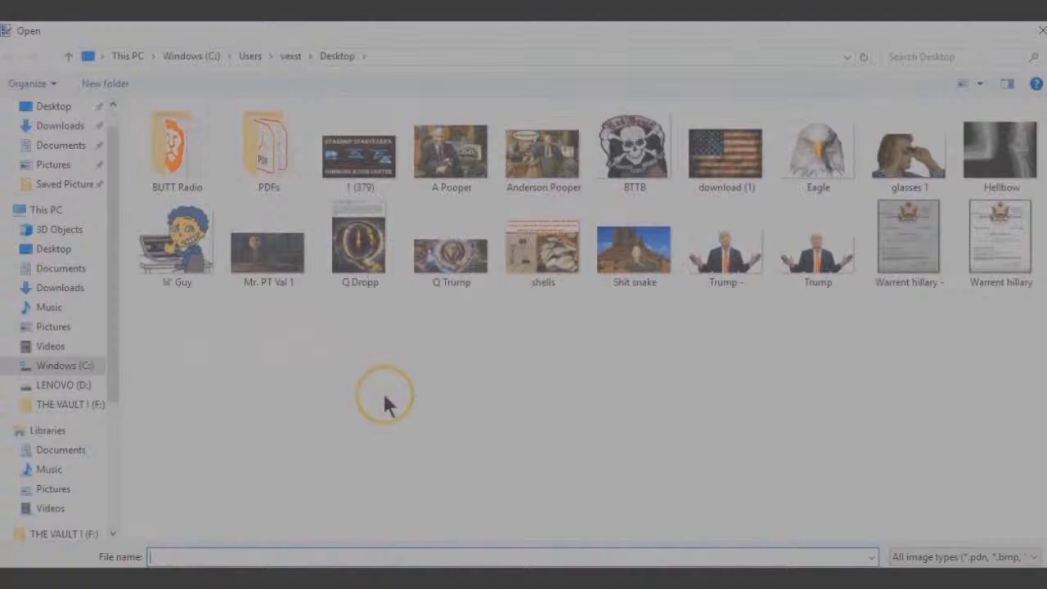
double_click(725, 154)
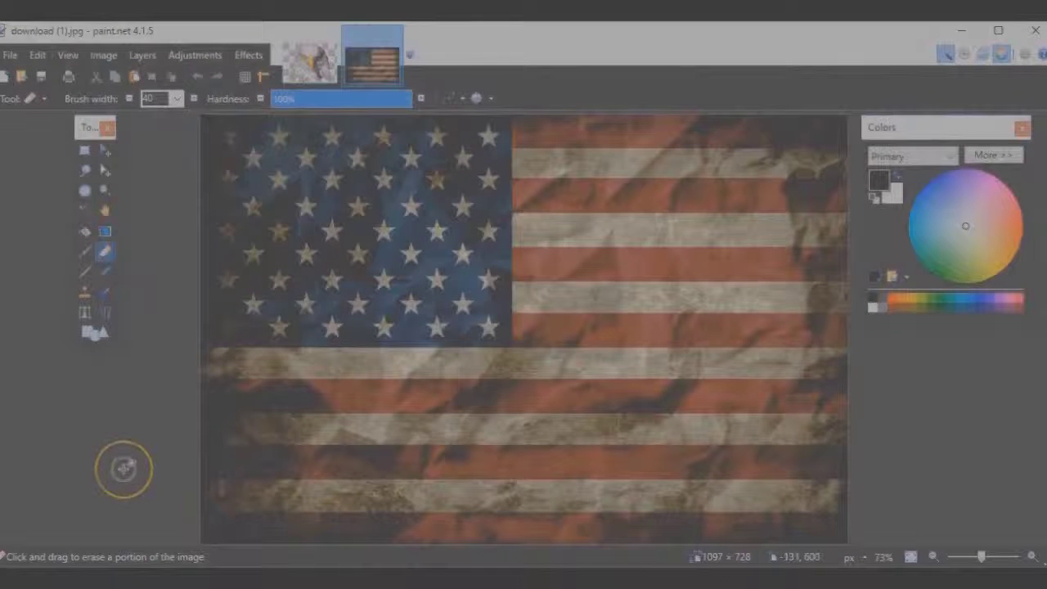
Step: Import Eagle.png as a layer, enlarge it to 856 × 648, and place it lower right
click(142, 56)
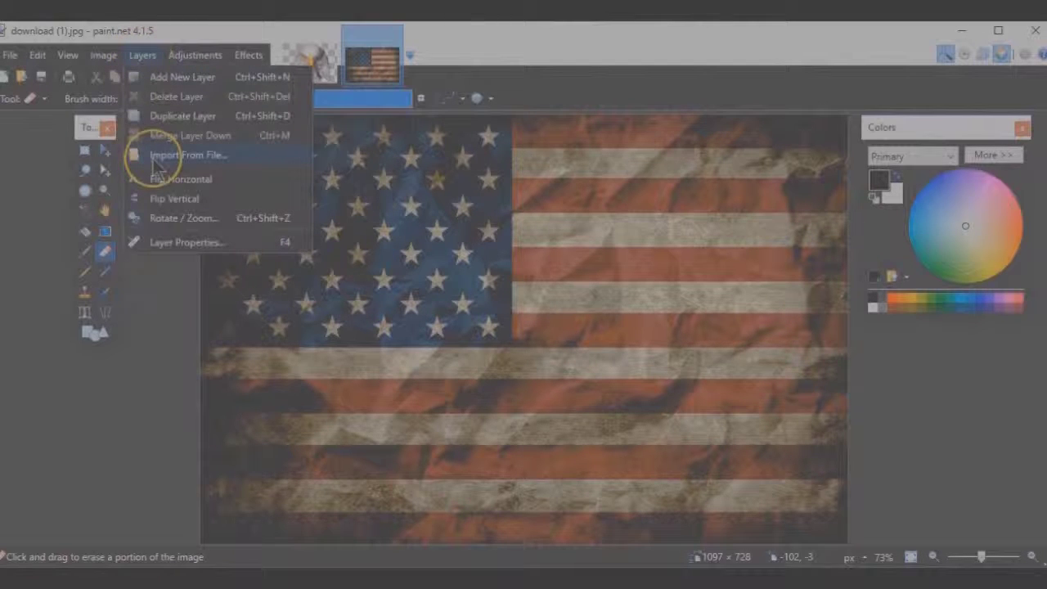
click(156, 161)
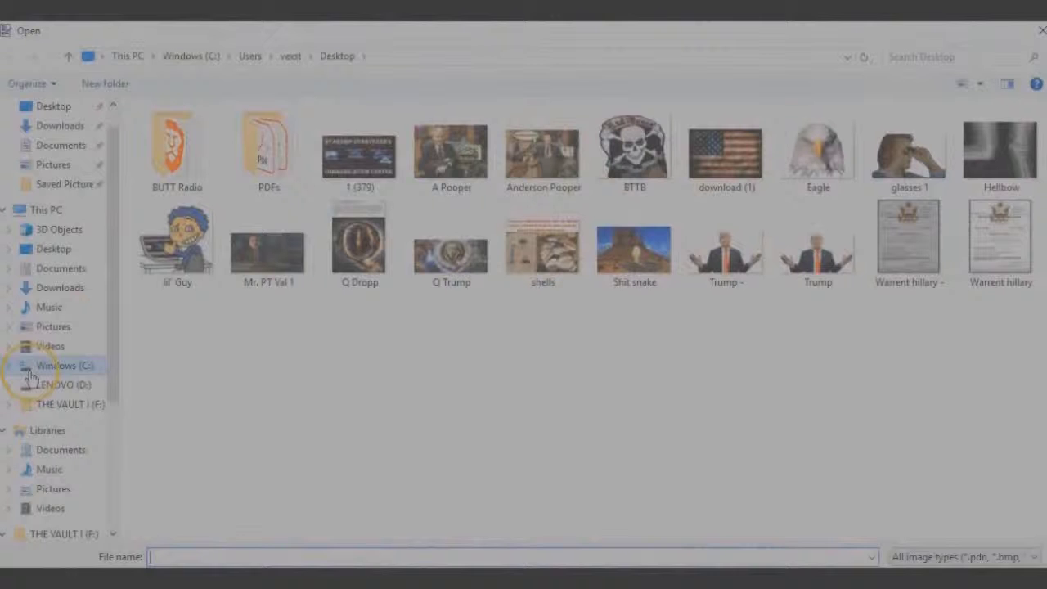
double_click(818, 156)
drag(491, 324, 545, 347)
drag(682, 449, 825, 546)
drag(596, 414, 642, 496)
drag(335, 205, 411, 239)
drag(736, 439, 734, 451)
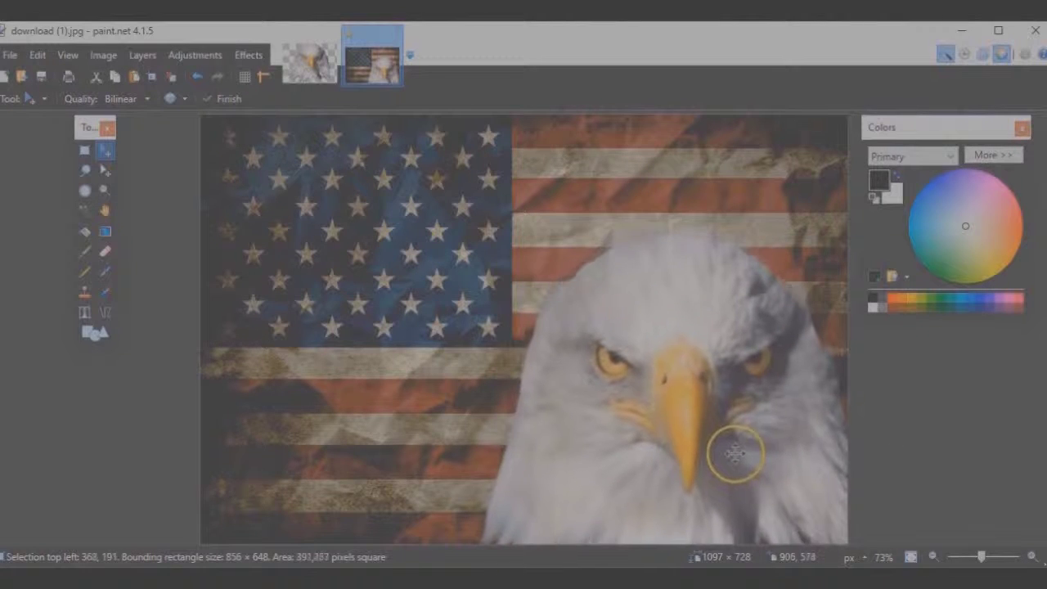
click(240, 425)
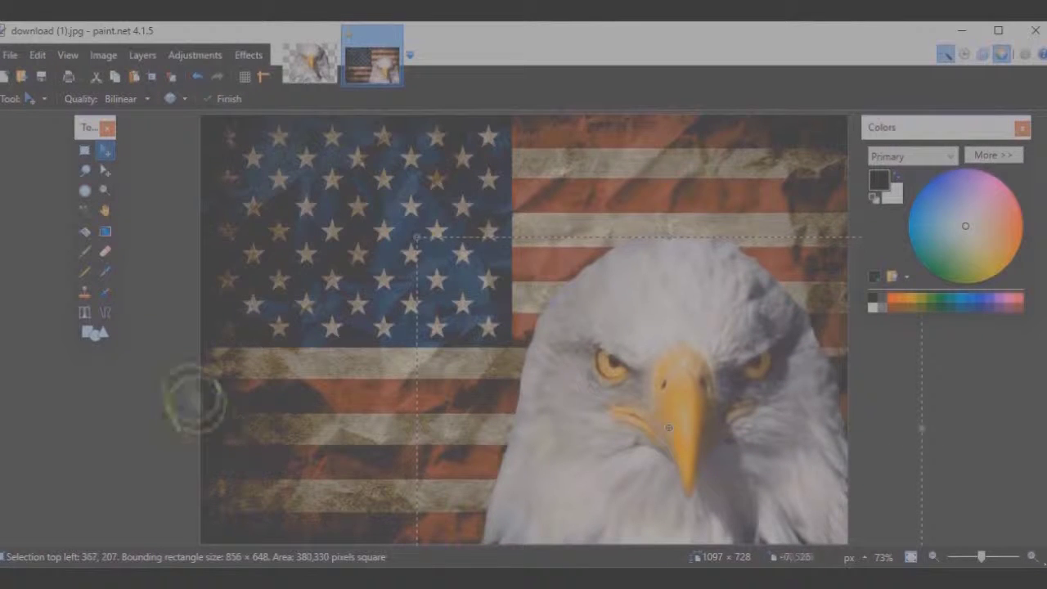
click(12, 56)
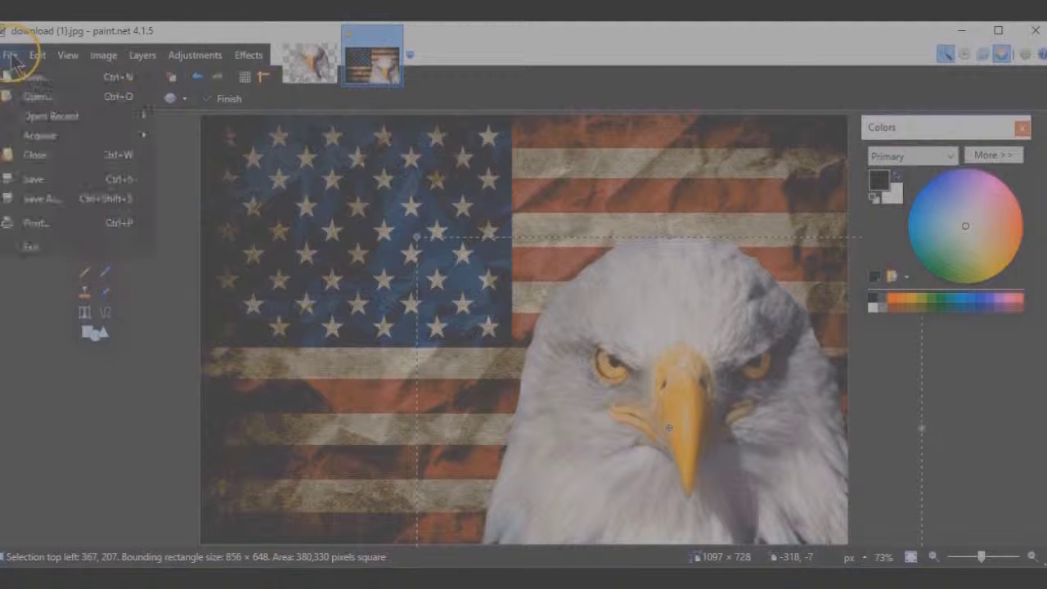
Step: Save the composite to the Desktop as a flattened PNG named Eagle Flag
click(35, 200)
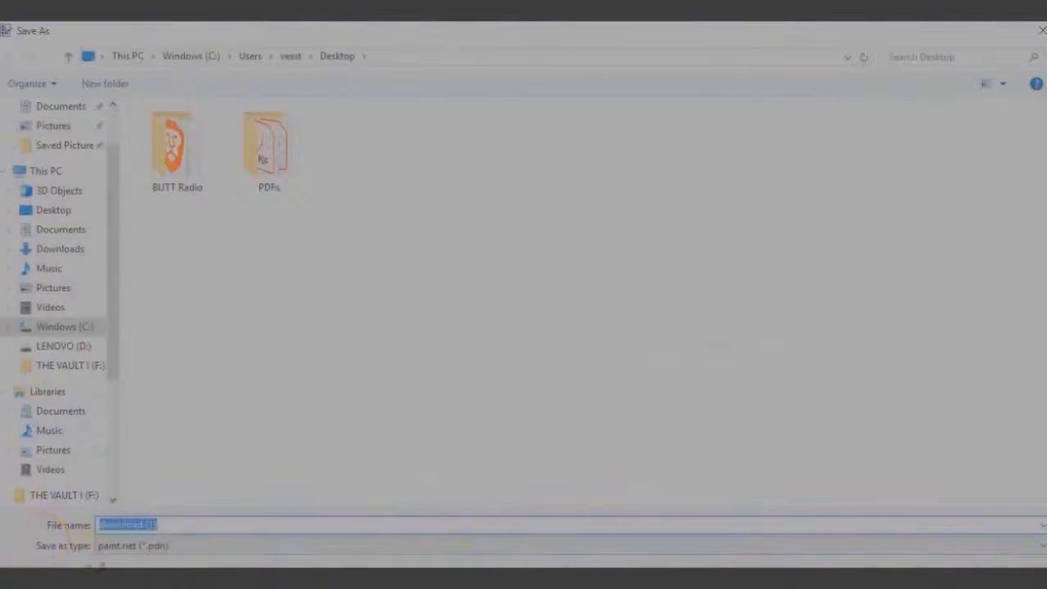
click(127, 548)
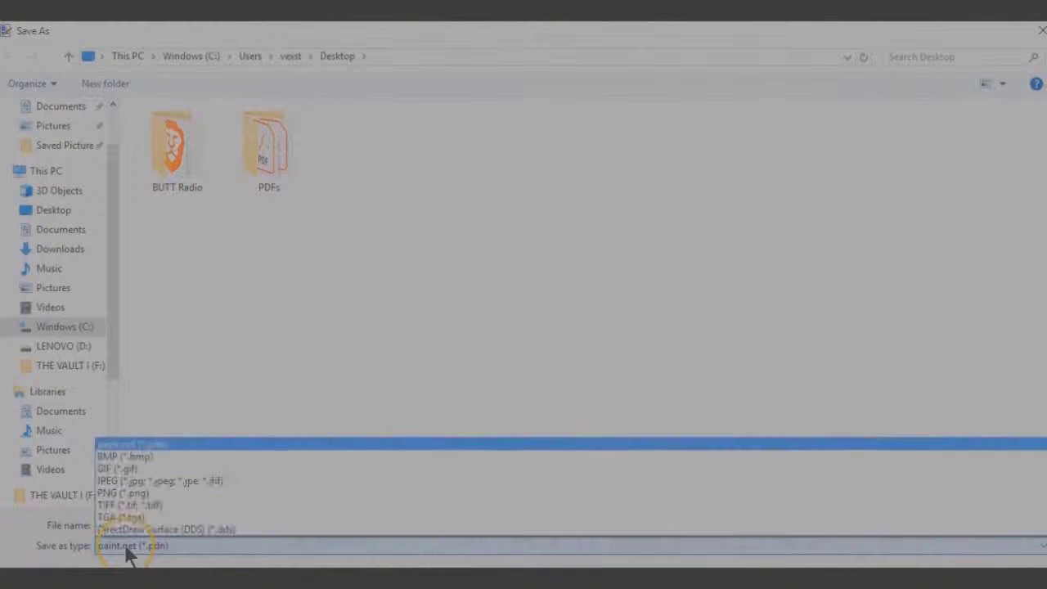
click(119, 494)
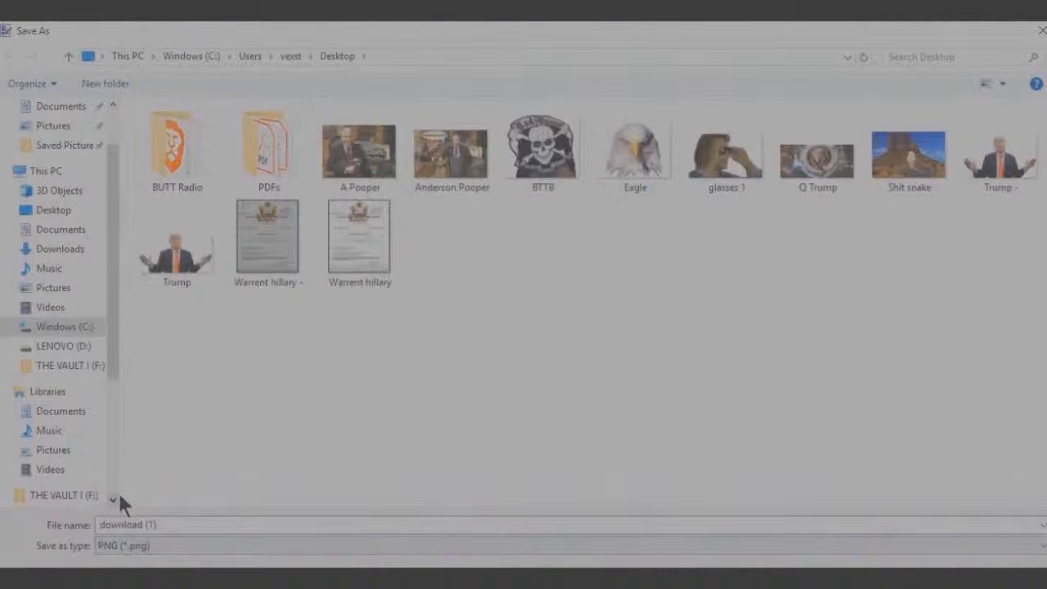
click(153, 526)
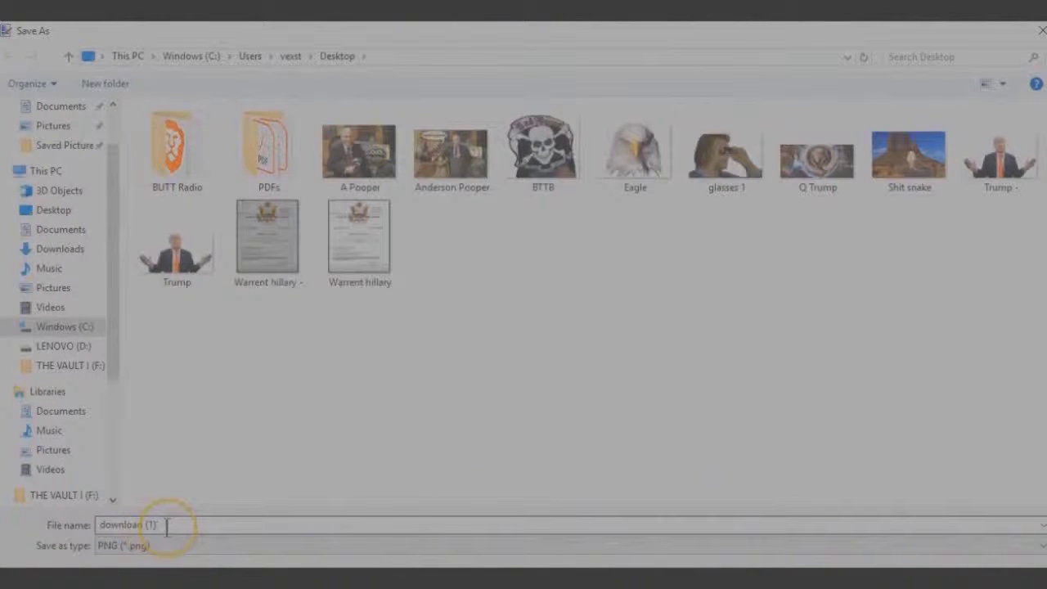
key(ctrl+a)
text(Eagle)
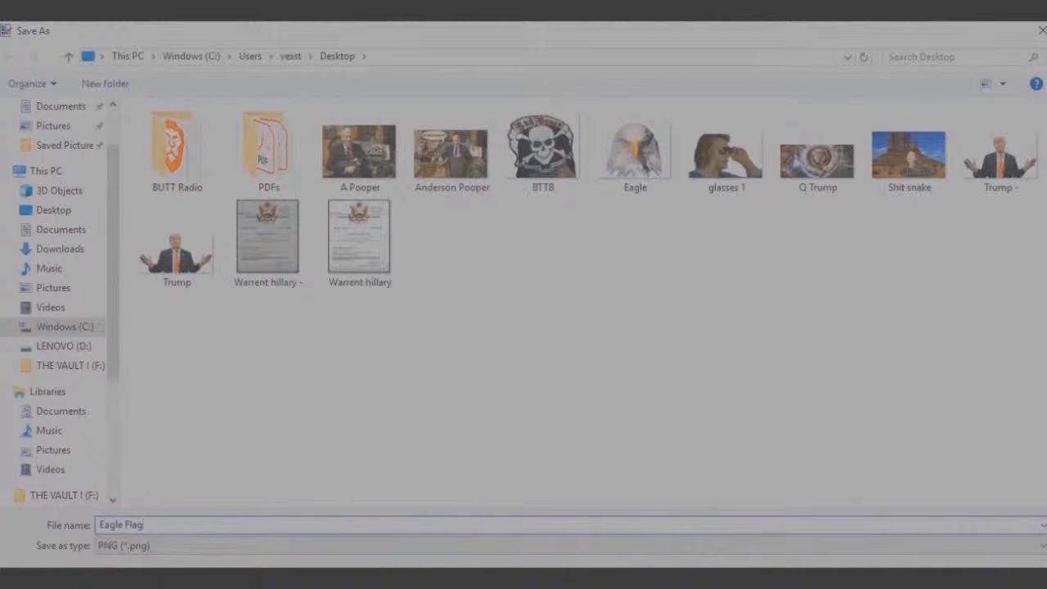
key(Return)
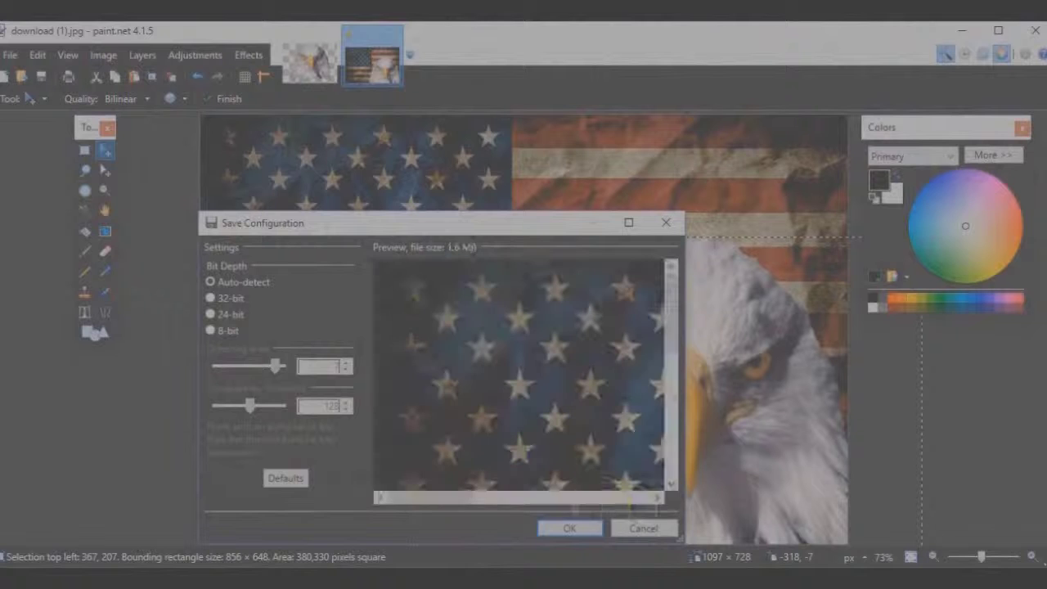
click(571, 528)
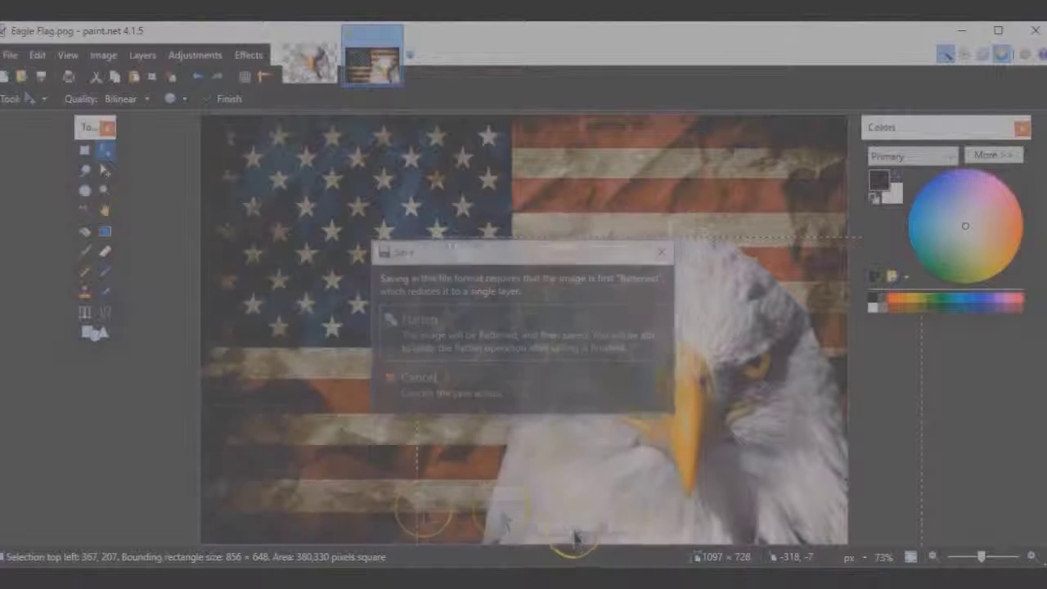
click(479, 330)
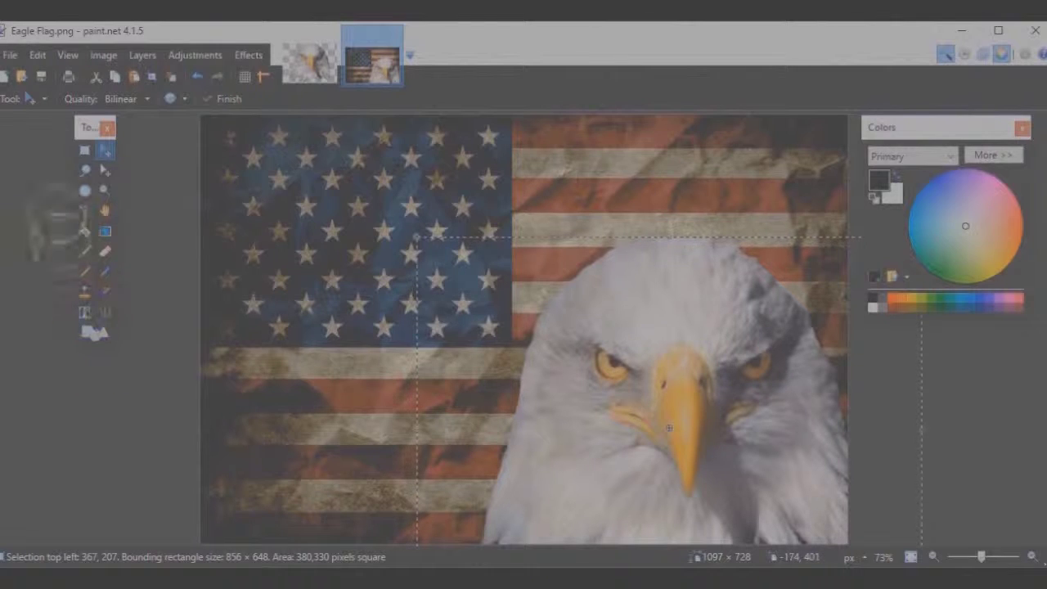
Step: Reopen Eagle Flag.png from the Desktop as a new image
click(24, 79)
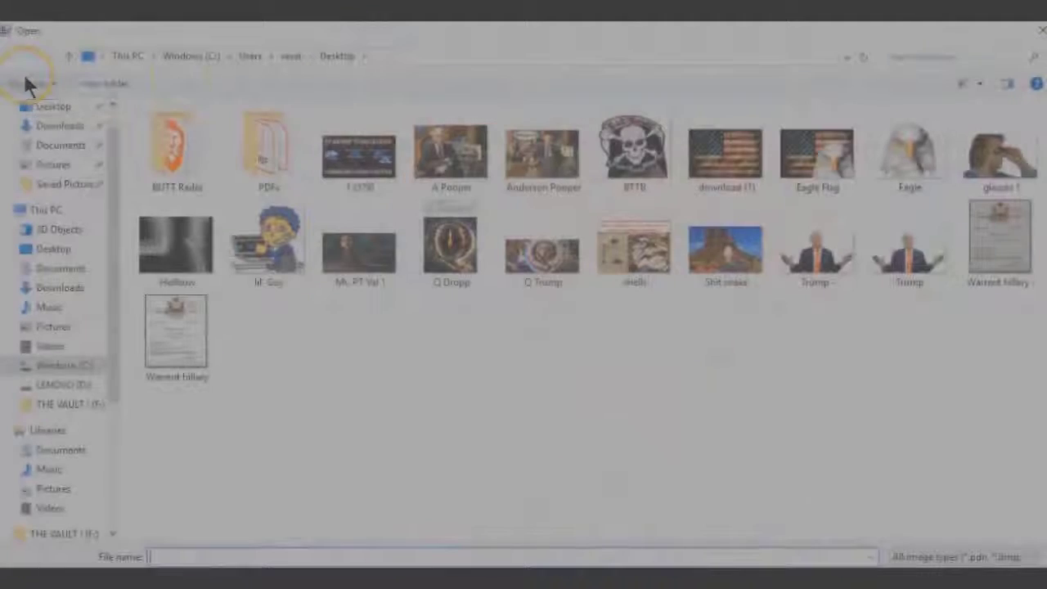
click(823, 157)
double_click(823, 157)
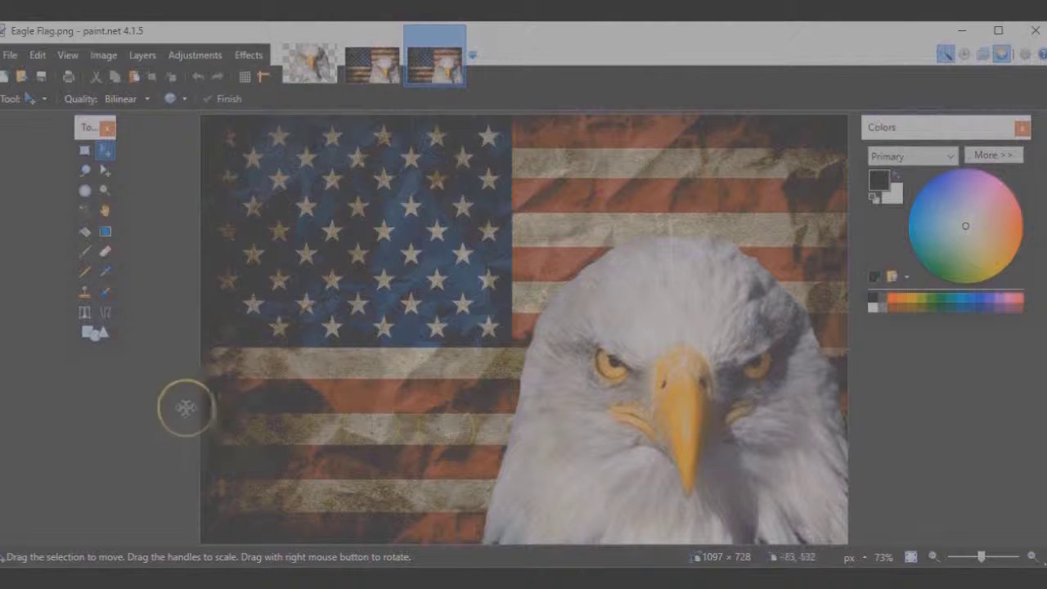
Step: Sample the flag's dark navy star-field blue as the primary colour
click(105, 275)
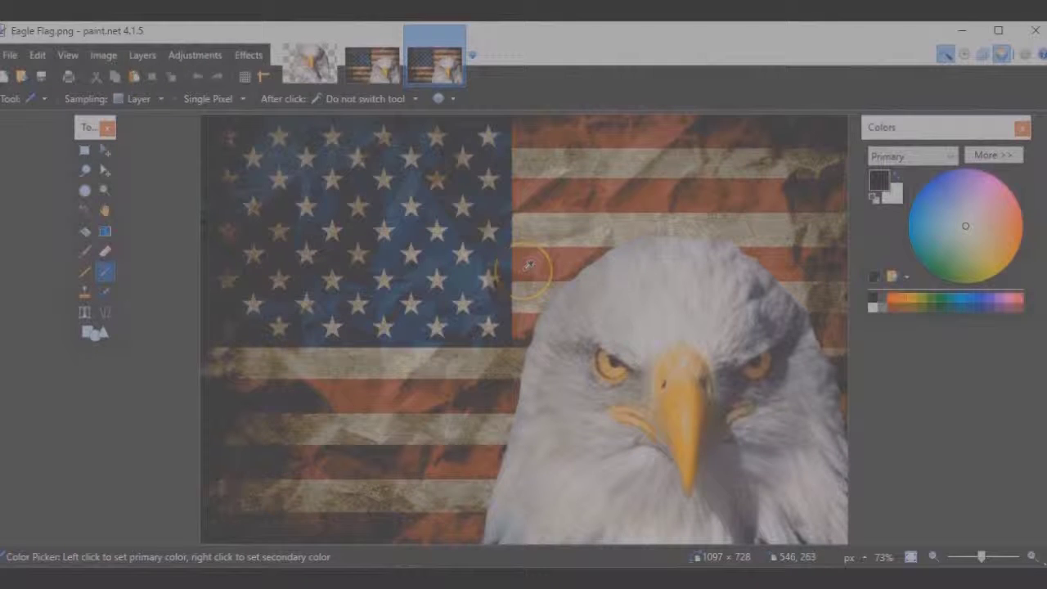
click(476, 235)
drag(475, 237, 473, 287)
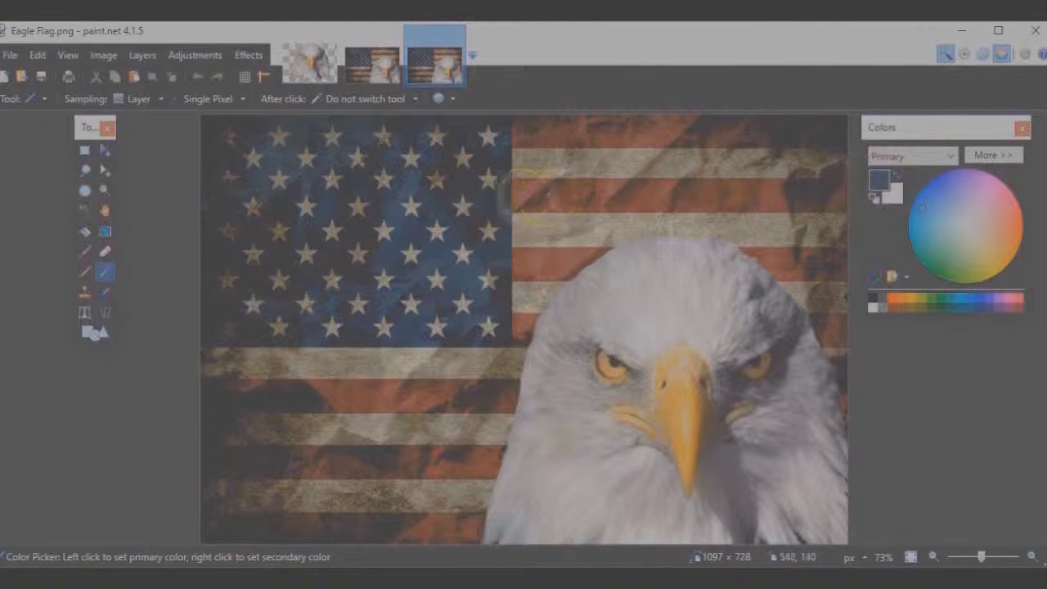
click(526, 191)
click(637, 195)
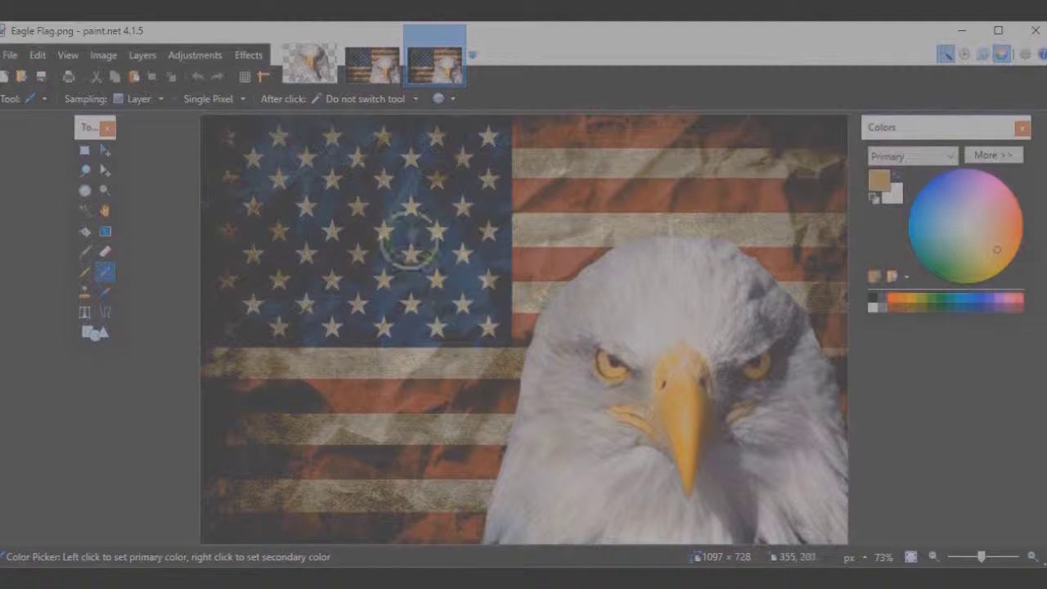
click(409, 231)
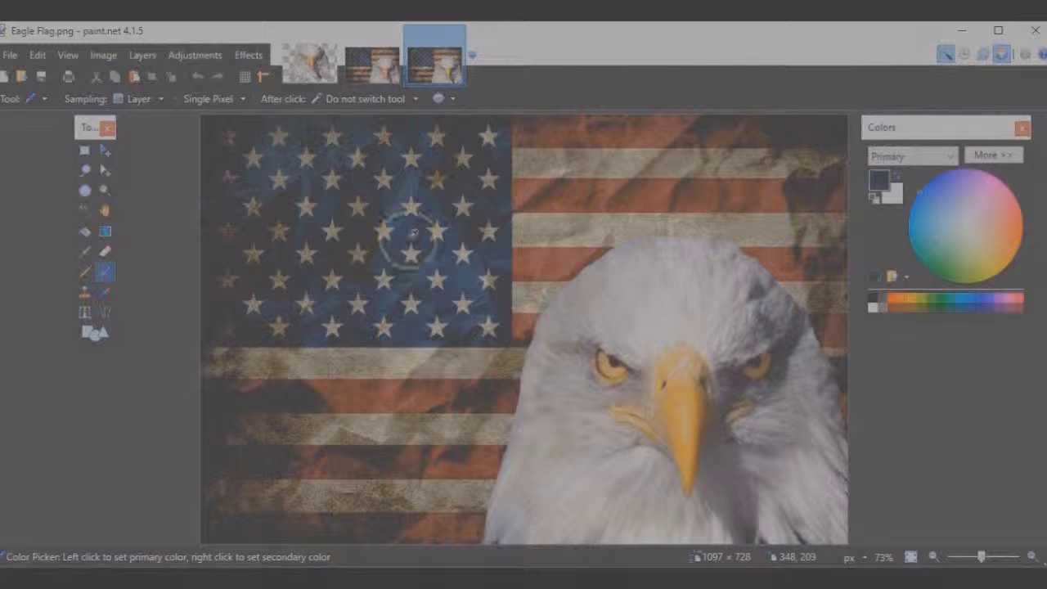
Step: Type the lines 'Fly With Q's Eagles', 'Fight the Good', 'Fight!!!' on the lower-left stripes
click(85, 314)
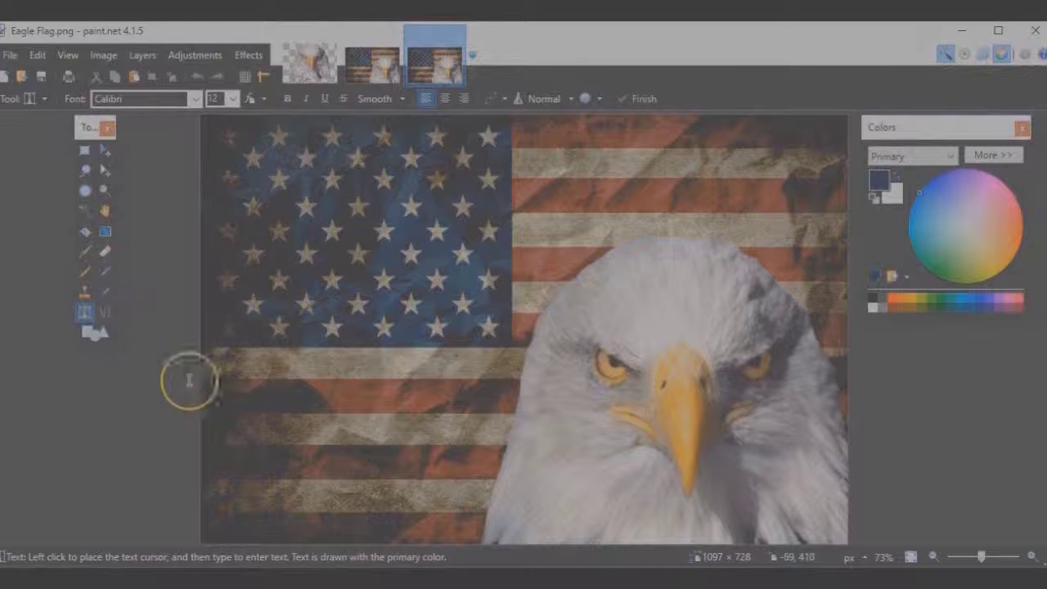
click(279, 348)
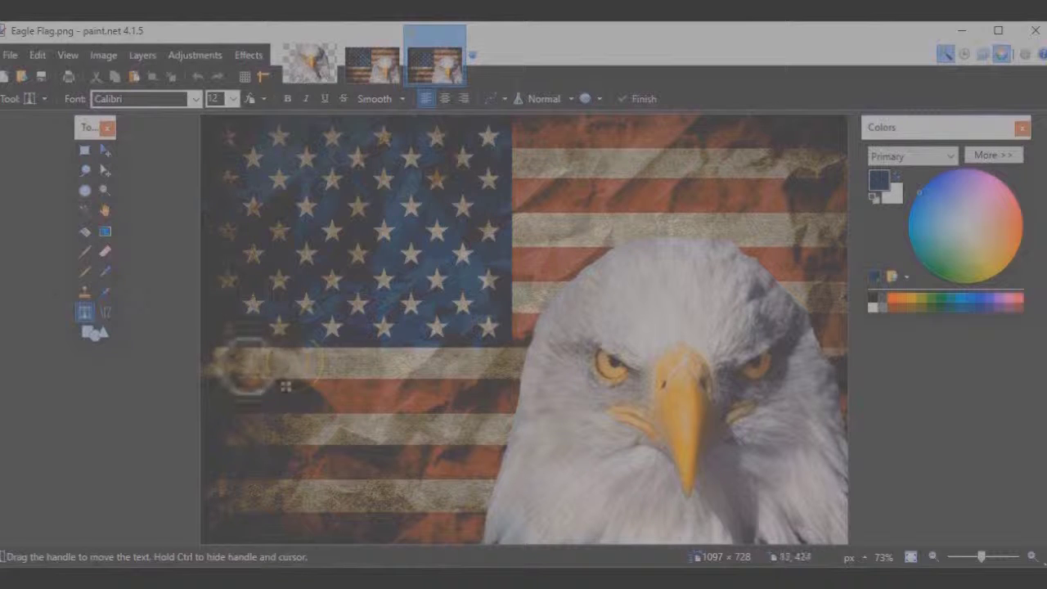
text(Fly W)
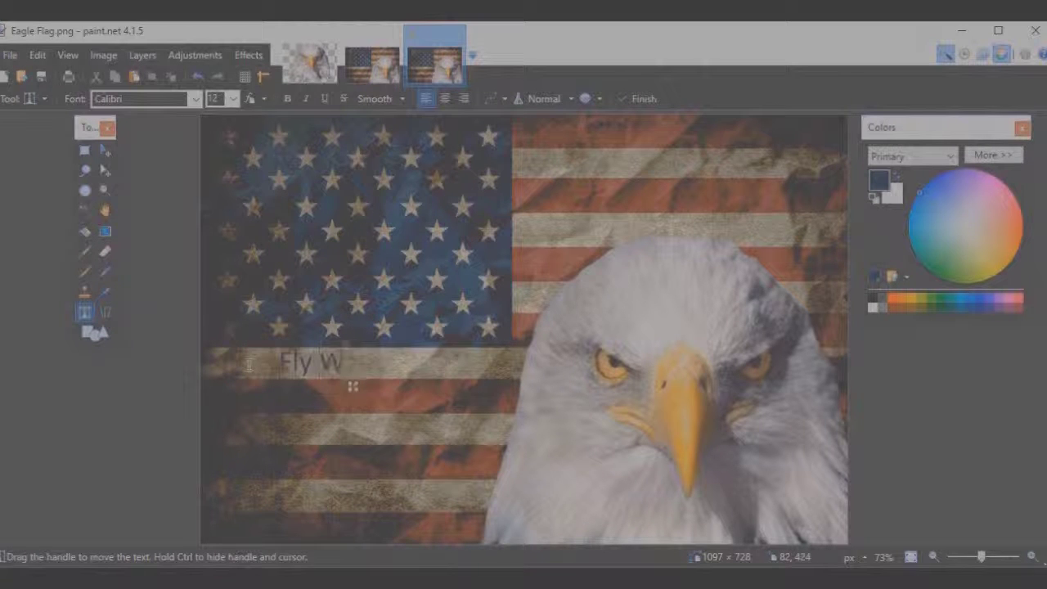
text(ith Q's Eagles)
key(Return)
text(Fight the Ho)
key(Return)
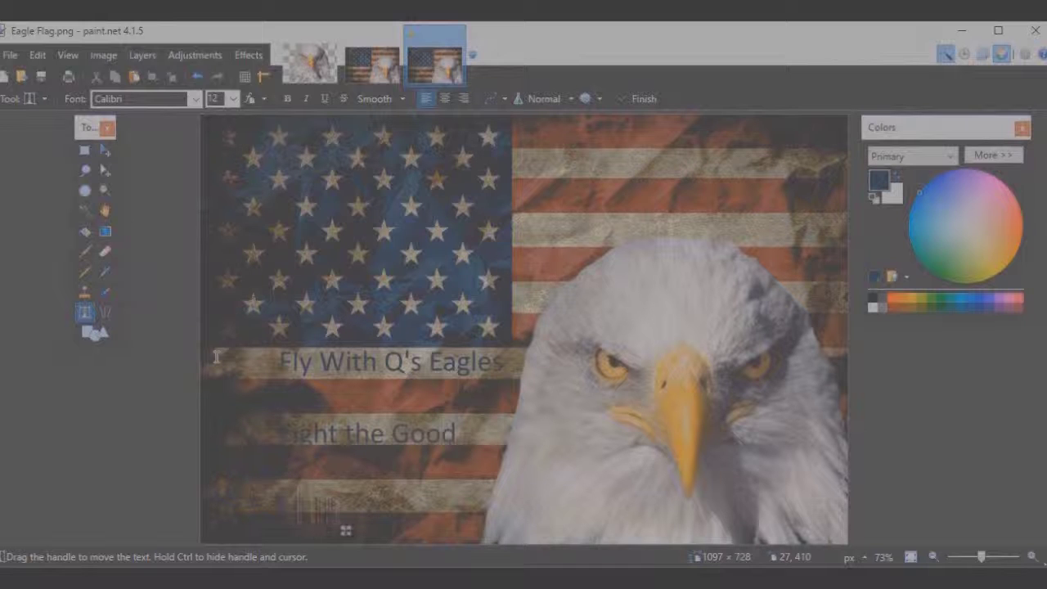
text(Fight!!!)
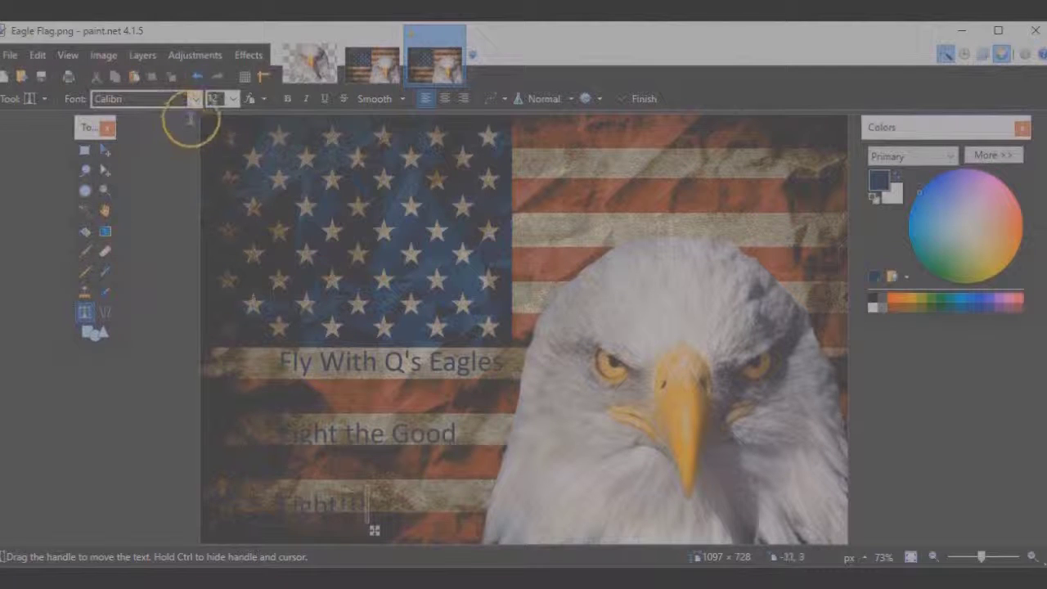
Step: Make the caption bold, centre-aligned in Century Schoolbook, and place it over the lower-left stripes
click(288, 99)
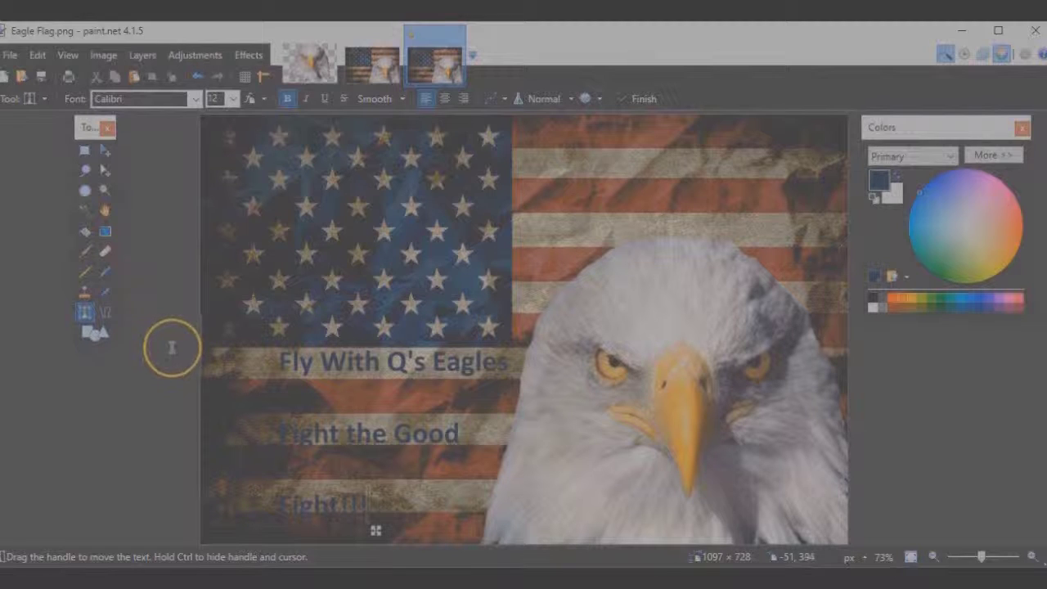
click(195, 99)
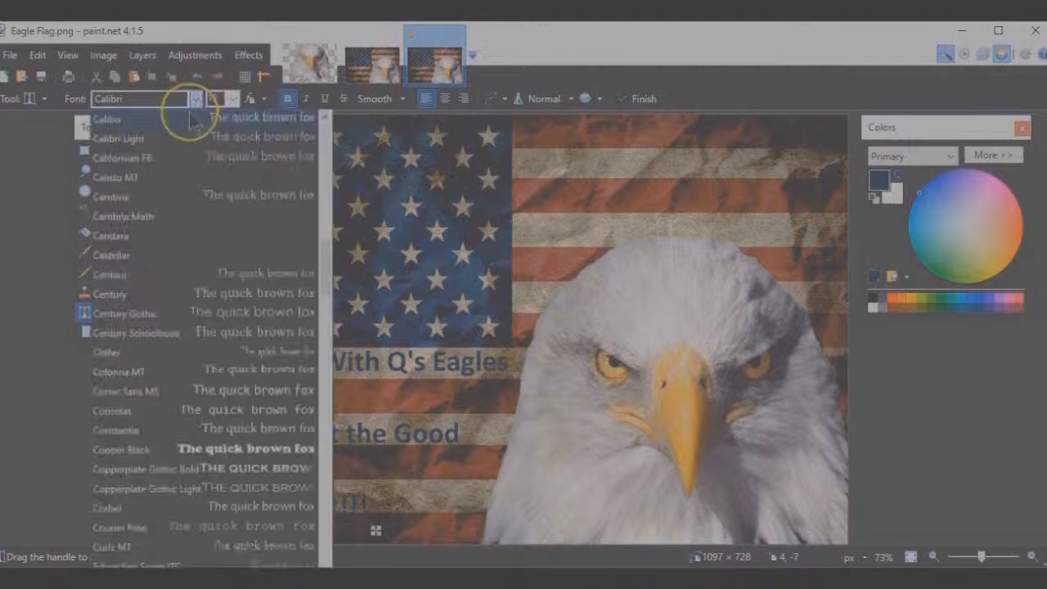
click(115, 333)
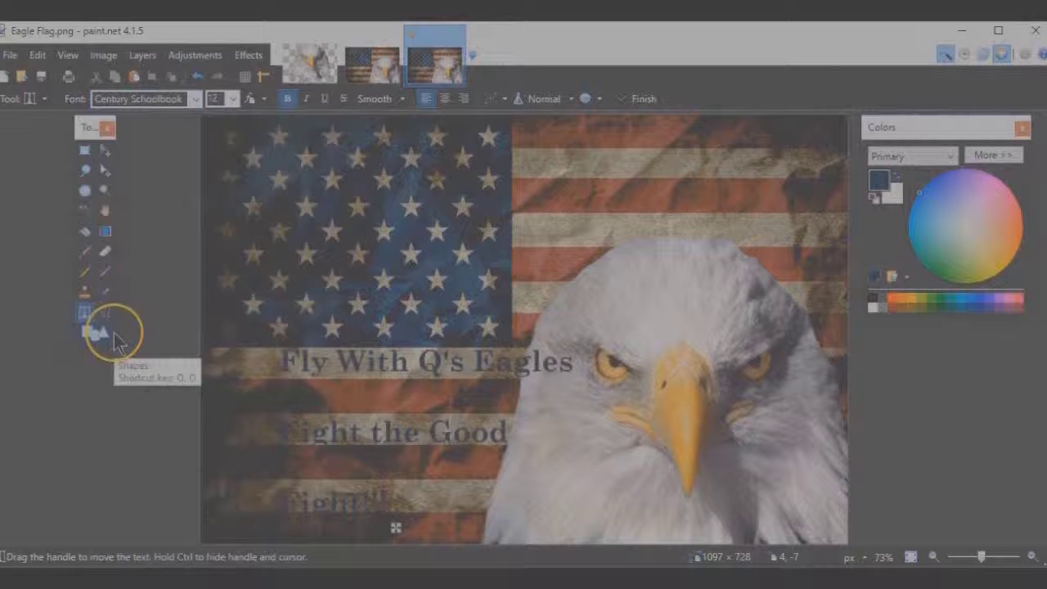
click(895, 301)
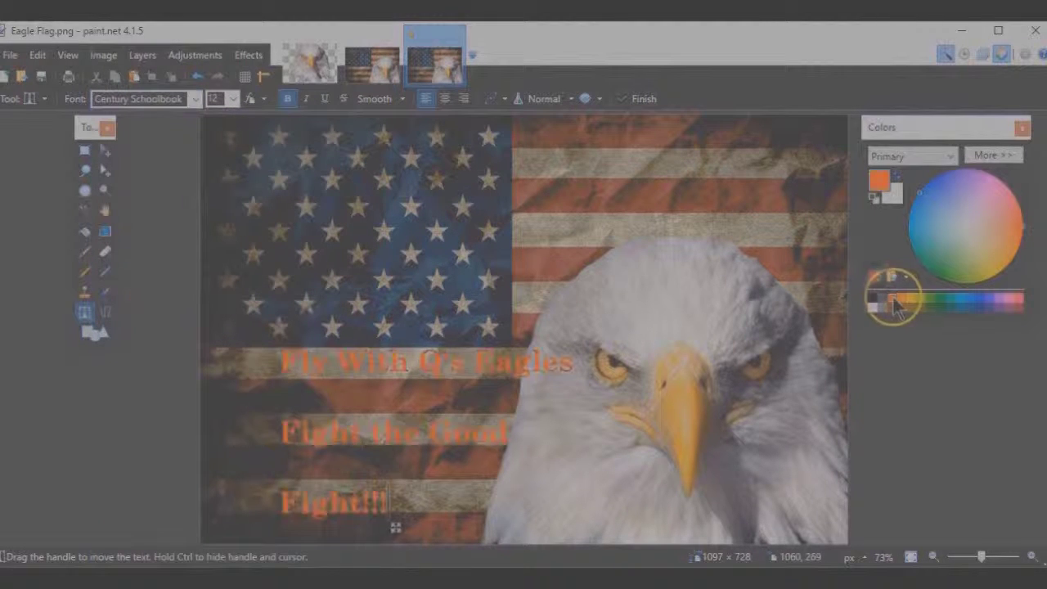
drag(394, 527, 342, 528)
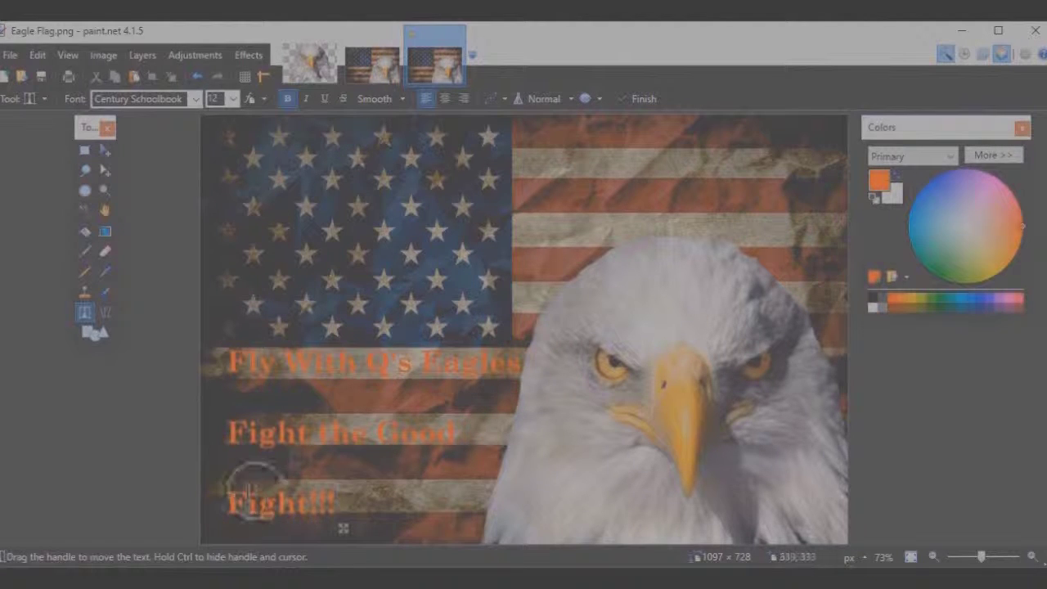
click(444, 98)
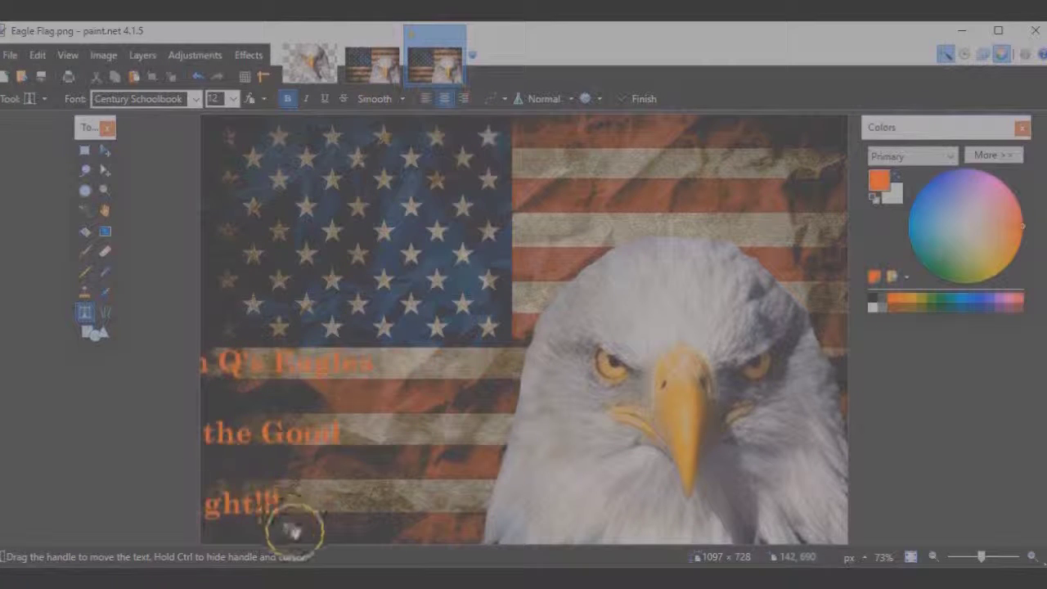
drag(288, 528, 437, 535)
Step: Change the caption font to Cooper Black and settle on a dark gold colour
click(893, 305)
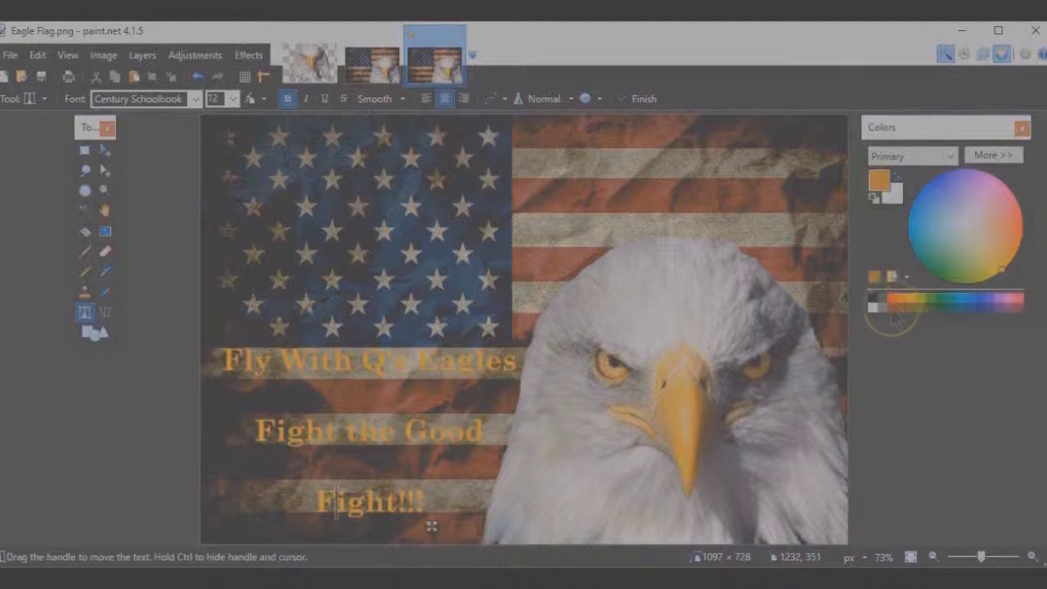
click(958, 214)
click(939, 175)
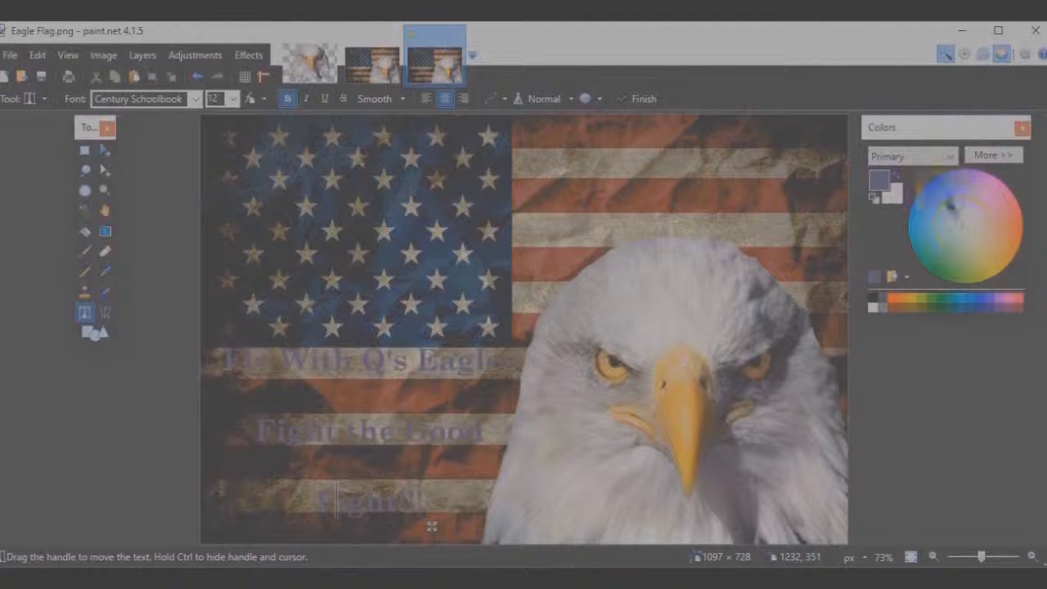
click(432, 527)
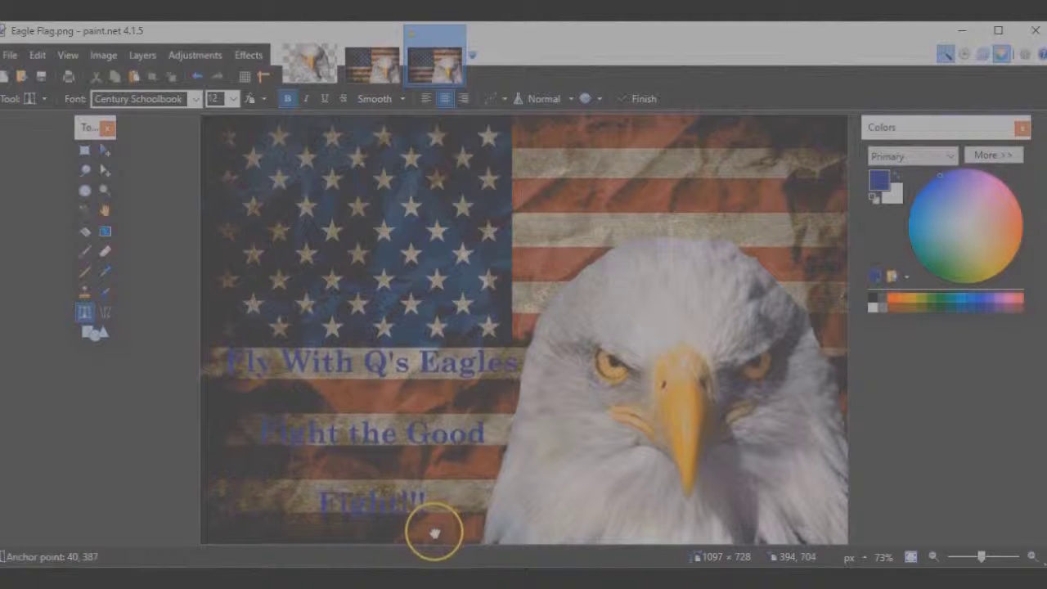
click(195, 98)
click(246, 236)
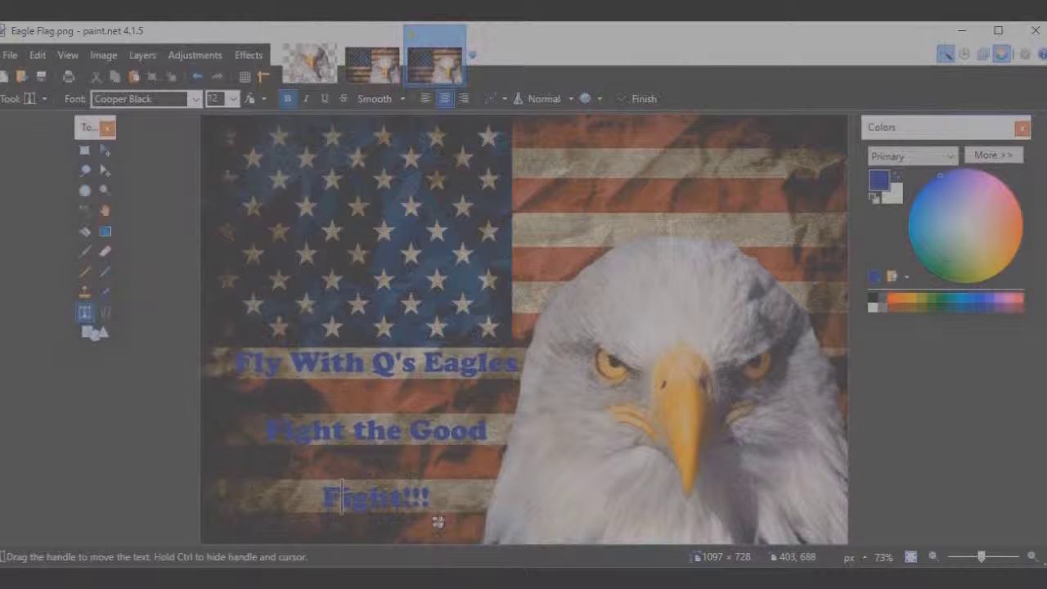
click(896, 301)
drag(1028, 227, 984, 296)
click(973, 301)
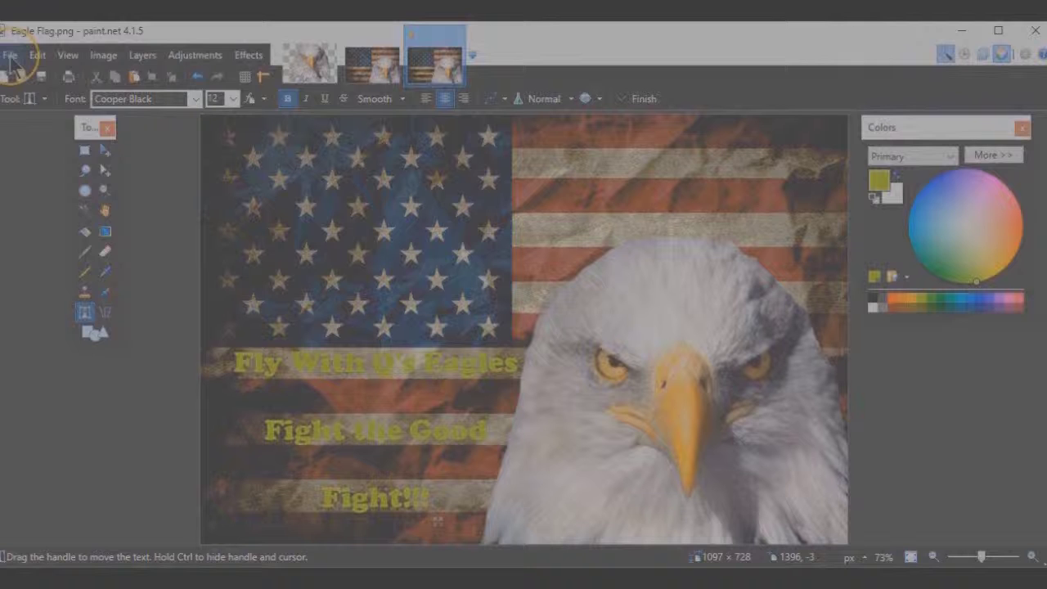
Step: Save the picture as Eagle Flag 1.png with the default PNG settings
click(11, 56)
click(43, 202)
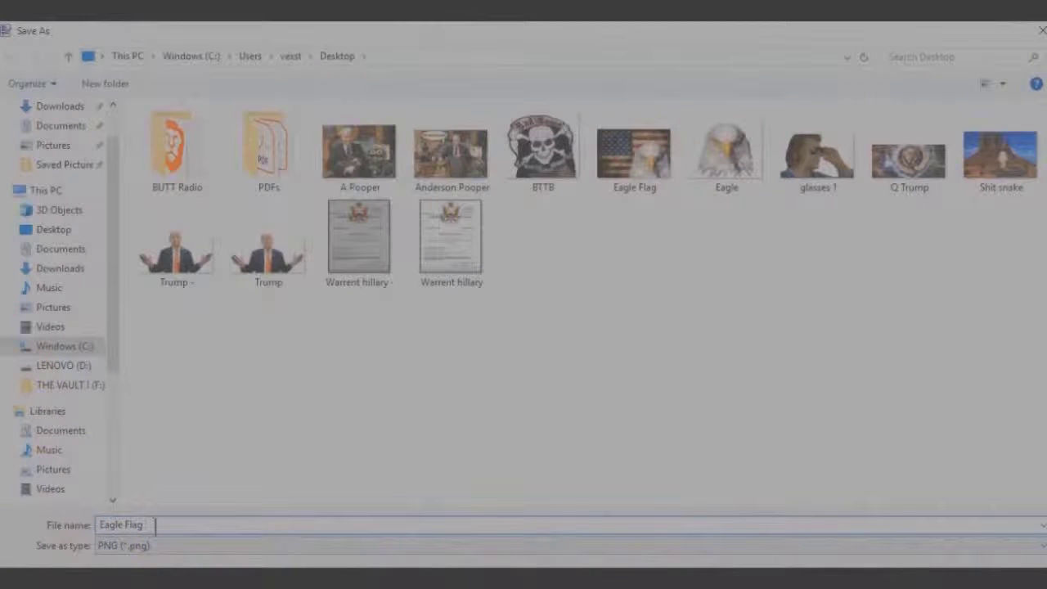
text(1)
key(Return)
click(569, 528)
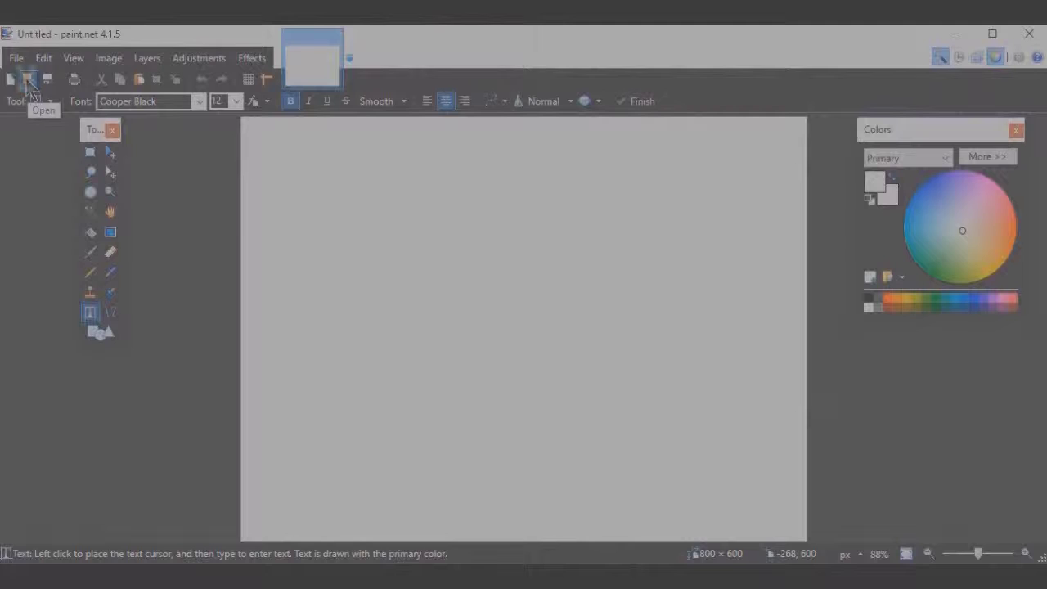
Step: Open A Pooper.png and draw a rectangular selection around the man's head
click(28, 86)
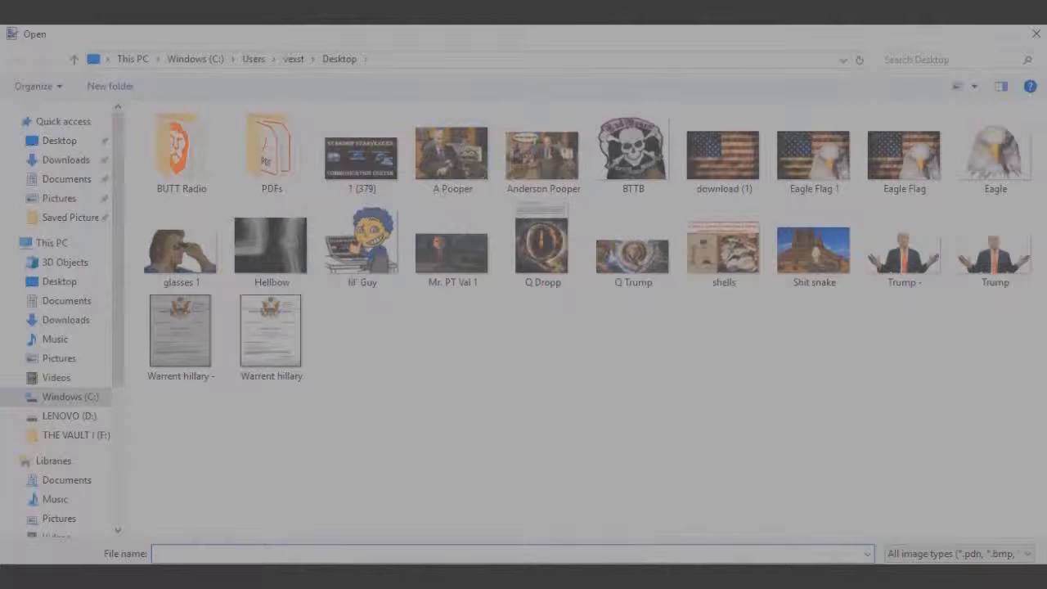
double_click(458, 166)
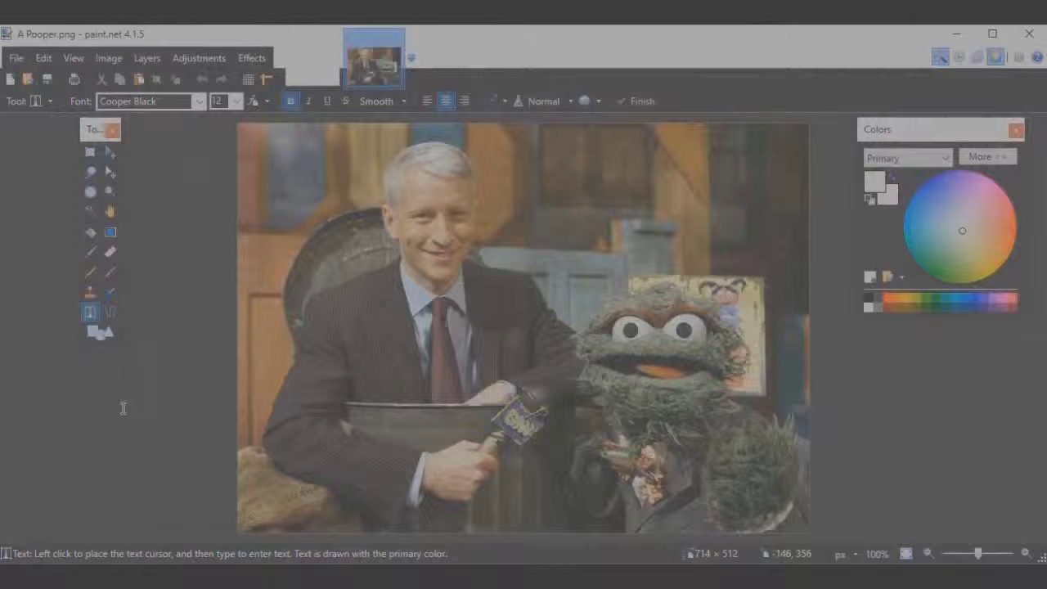
click(123, 408)
click(90, 152)
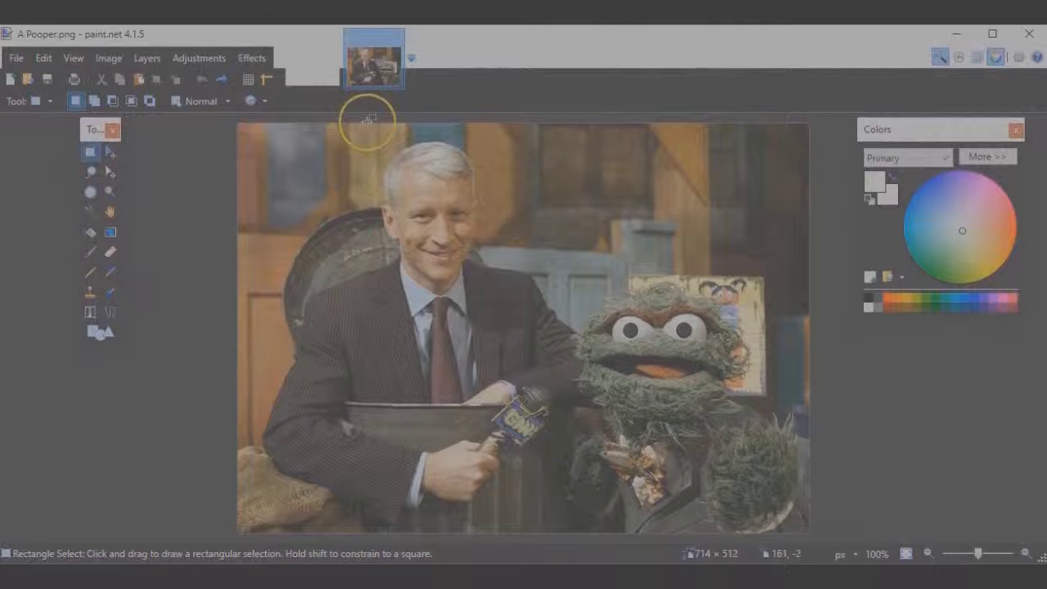
drag(369, 120, 491, 296)
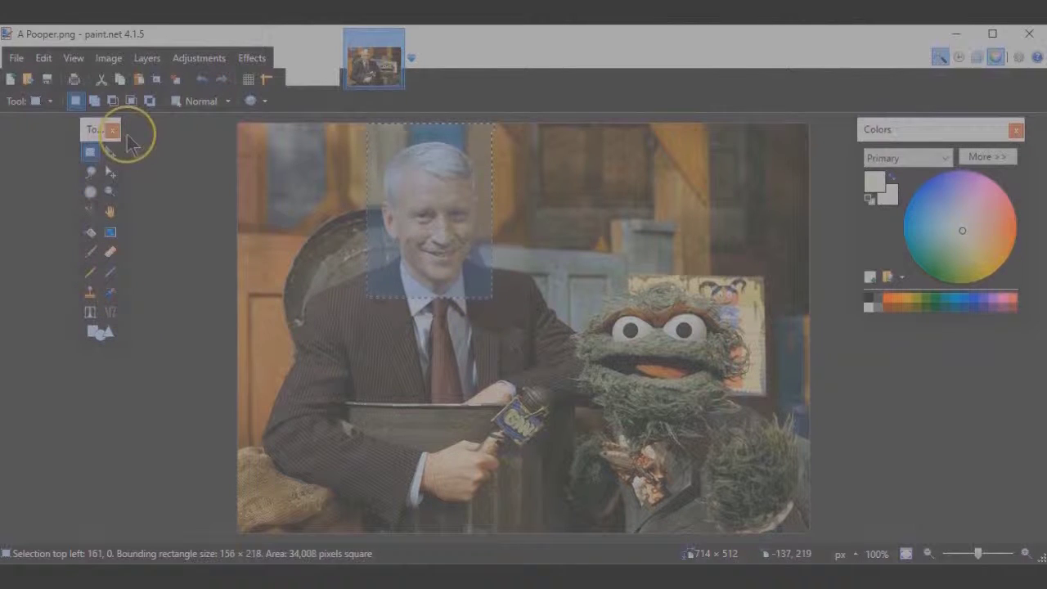
Step: Crop the photo to the 156 × 218 head selection and zoom in to 200%
click(115, 63)
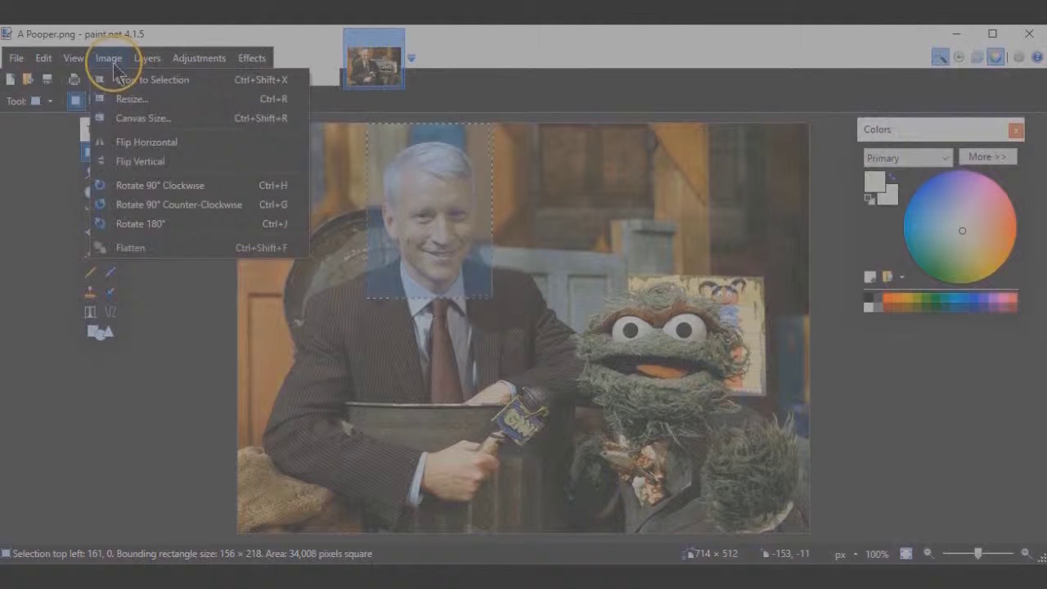
click(136, 80)
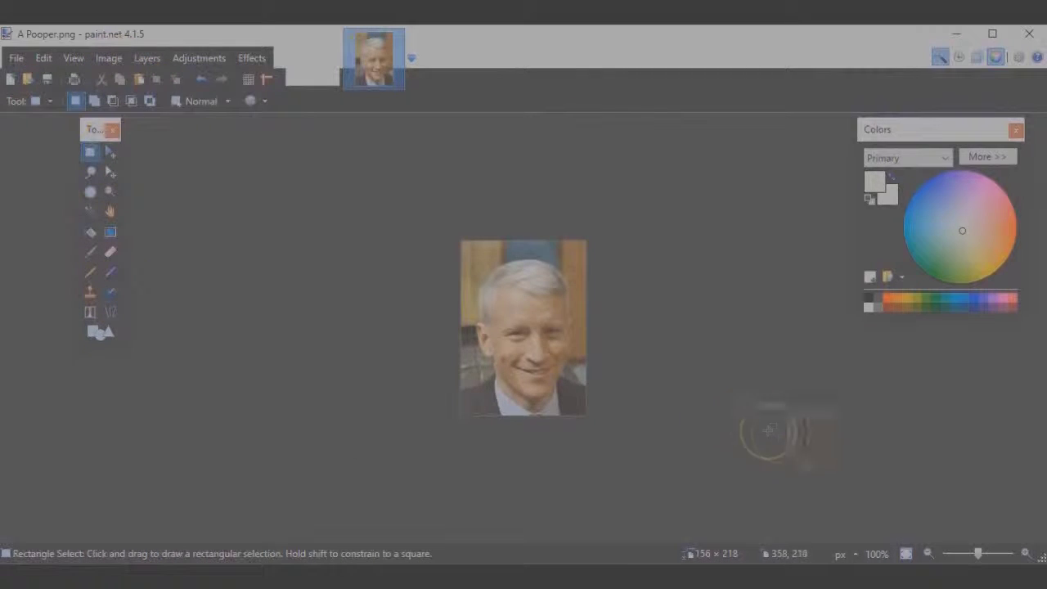
click(1026, 555)
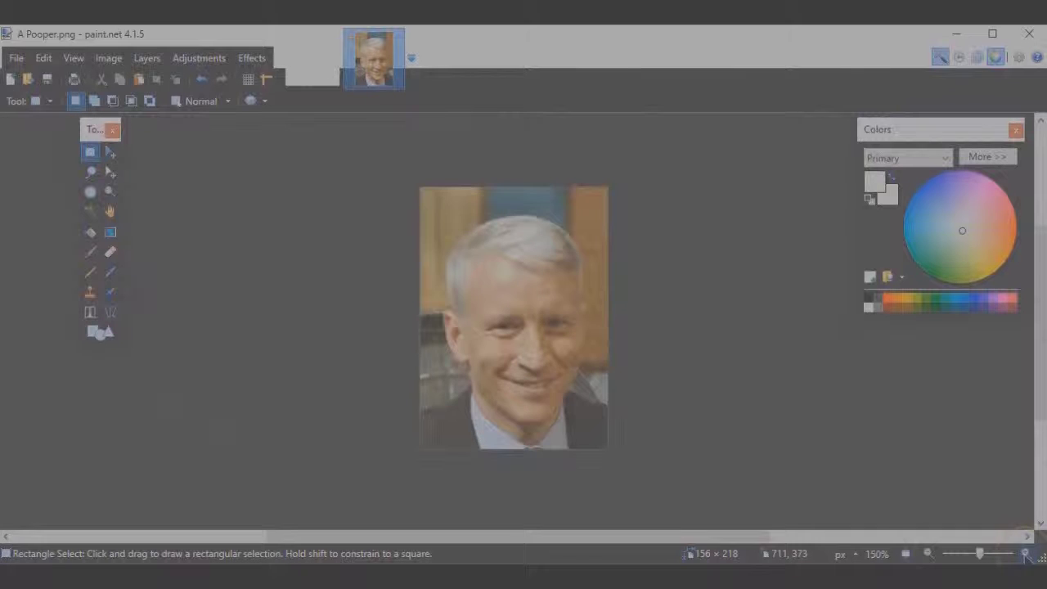
click(1025, 555)
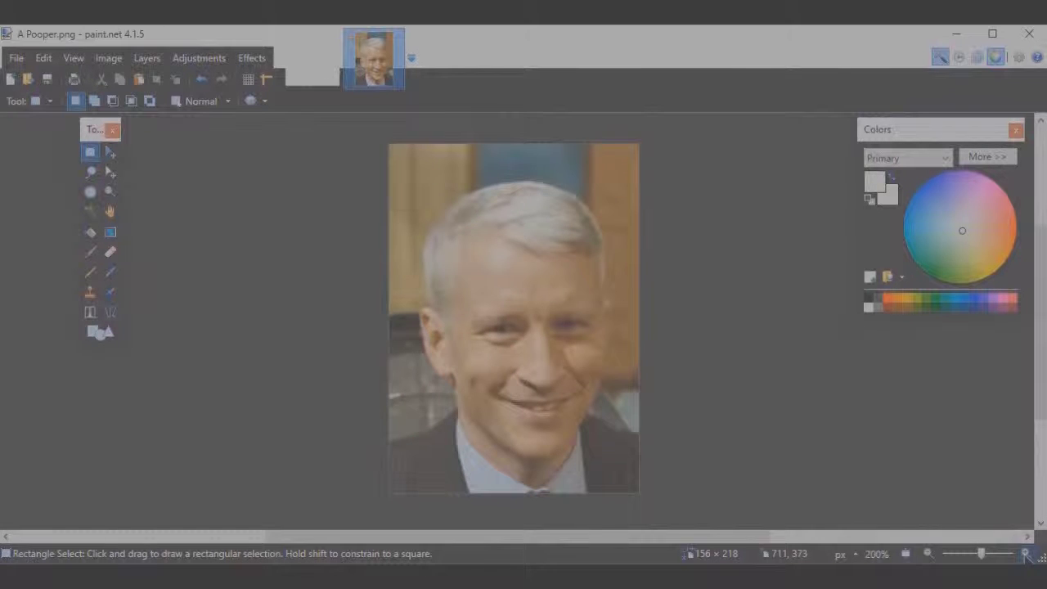
Step: Erase the background around the head with the width-40 eraser, undoing one bad stroke
click(111, 252)
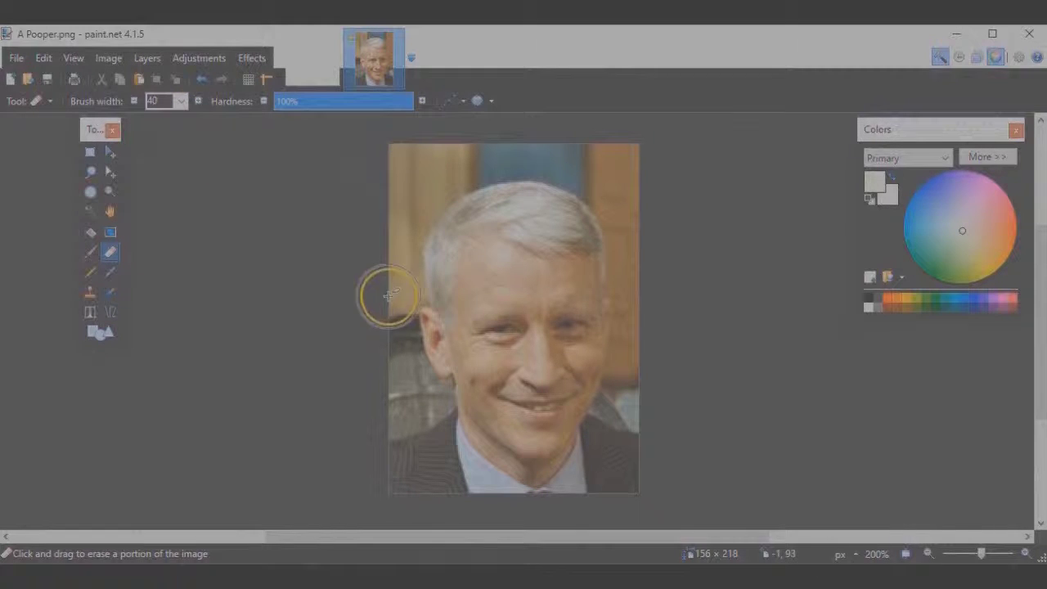
mouse_move(393, 286)
mouse_down()
mouse_move(413, 169)
mouse_move(423, 191)
mouse_move(454, 167)
mouse_move(562, 180)
mouse_up()
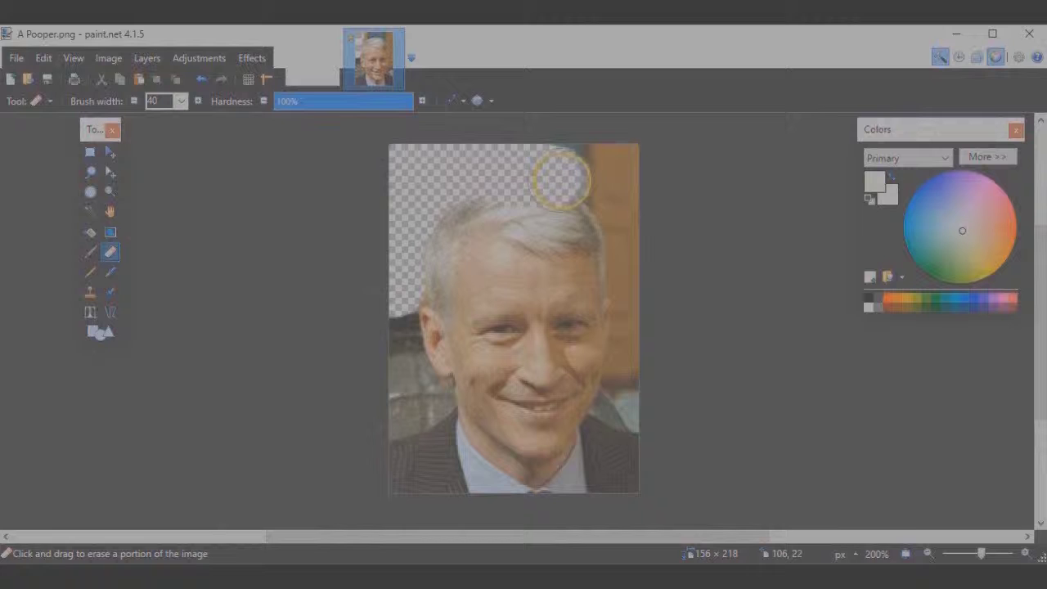
drag(573, 181, 509, 152)
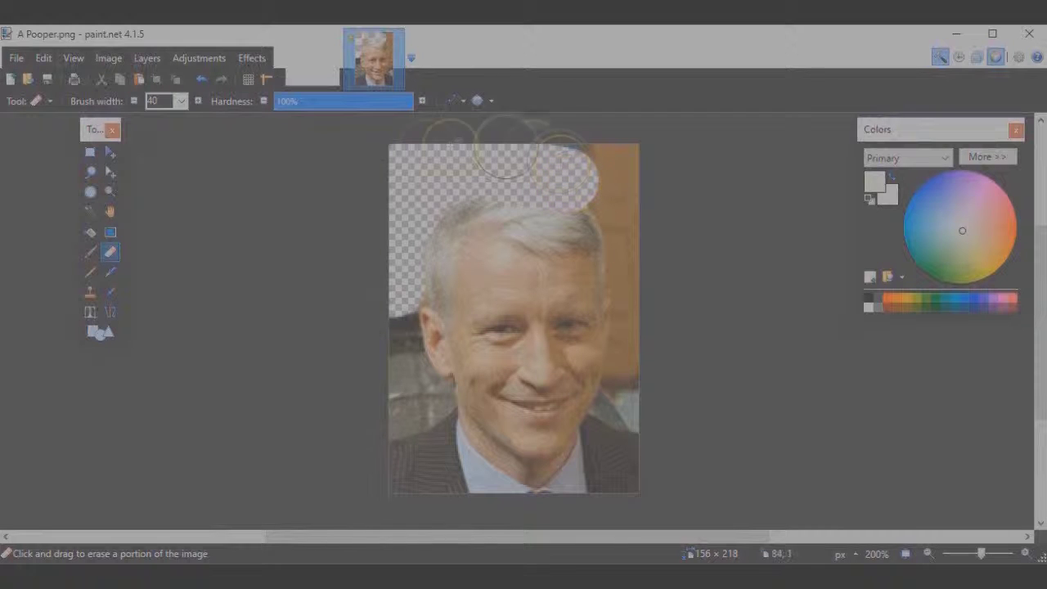
click(204, 84)
mouse_move(409, 173)
mouse_down()
mouse_move(456, 155)
mouse_move(534, 150)
mouse_move(636, 180)
mouse_move(672, 413)
mouse_move(619, 517)
mouse_move(382, 495)
mouse_move(382, 329)
mouse_move(374, 393)
mouse_move(460, 495)
mouse_move(558, 528)
mouse_move(595, 504)
mouse_move(661, 409)
mouse_move(643, 319)
mouse_move(655, 257)
mouse_up()
mouse_move(472, 487)
mouse_down()
mouse_move(505, 507)
mouse_move(561, 510)
mouse_move(585, 484)
mouse_move(597, 486)
mouse_move(612, 432)
mouse_move(647, 390)
mouse_move(643, 230)
mouse_move(619, 197)
mouse_move(640, 190)
mouse_move(647, 259)
mouse_up()
mouse_move(368, 324)
mouse_down()
mouse_move(426, 401)
mouse_move(432, 436)
mouse_move(567, 503)
mouse_move(597, 468)
mouse_move(586, 510)
mouse_up()
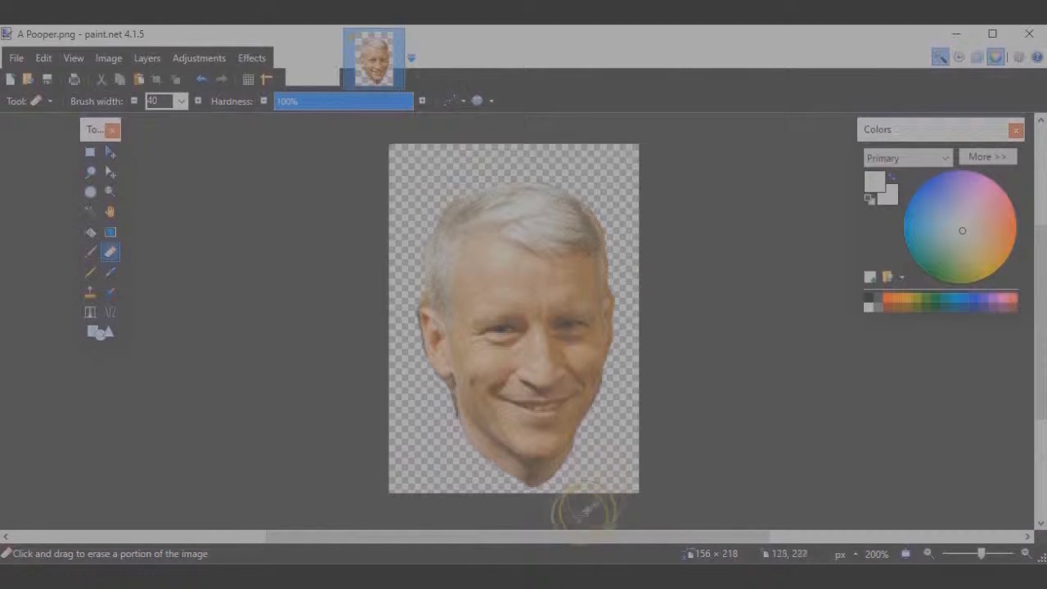
click(182, 102)
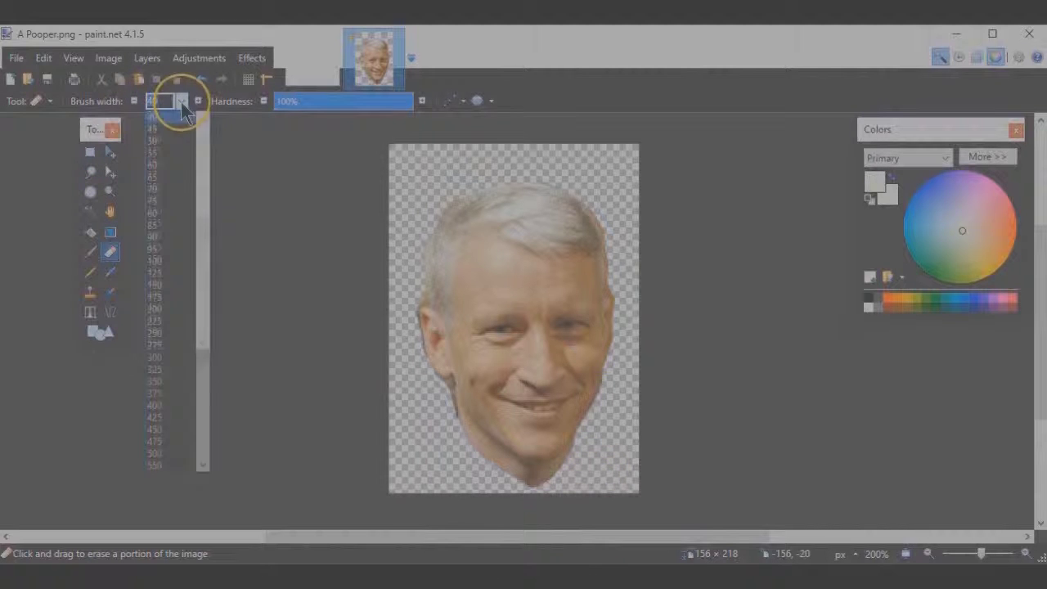
Step: Set the eraser brush width to 11 and zoom in to 400% on the face
drag(203, 360, 201, 182)
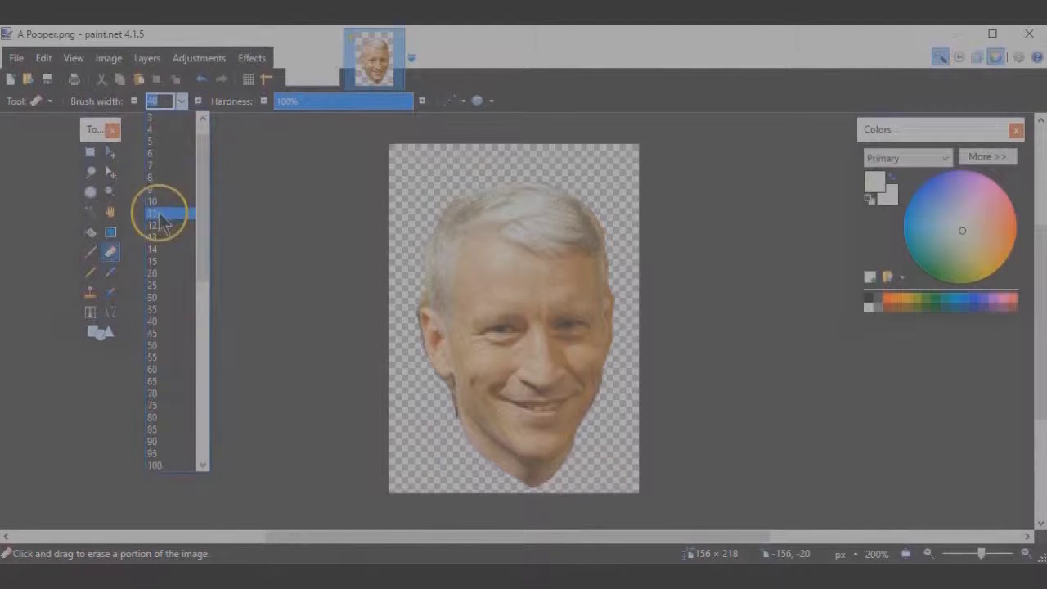
click(161, 214)
click(1026, 554)
click(1026, 554)
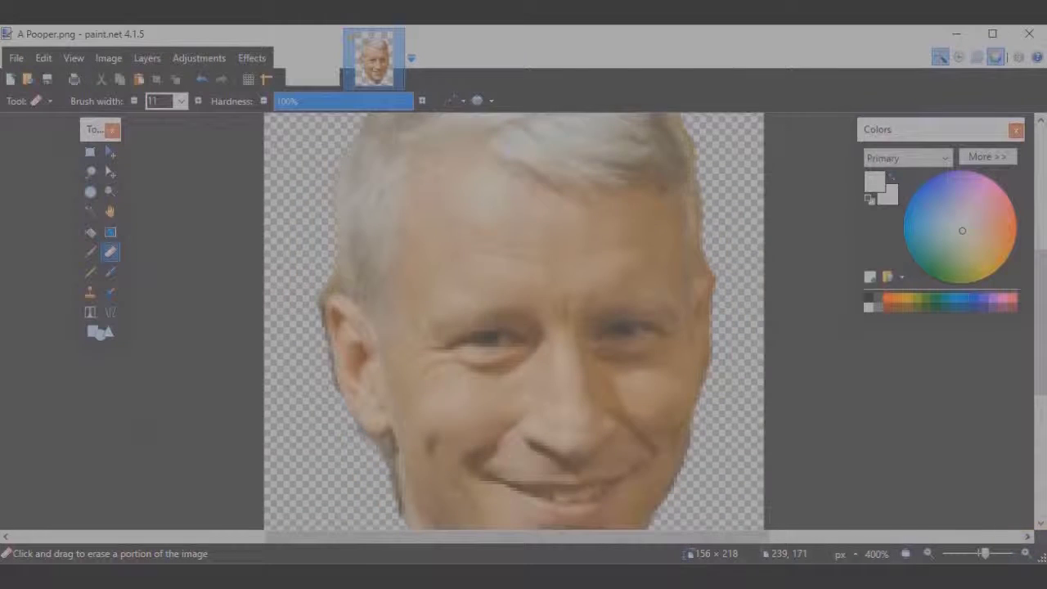
scroll(1029, 385, down, 2)
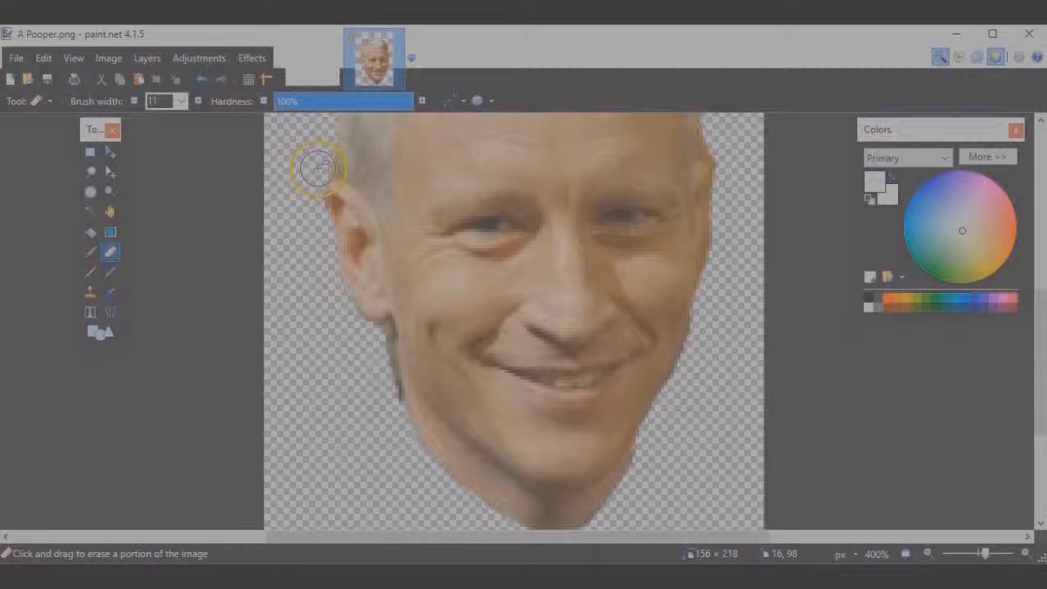
scroll(513, 321, up, 2)
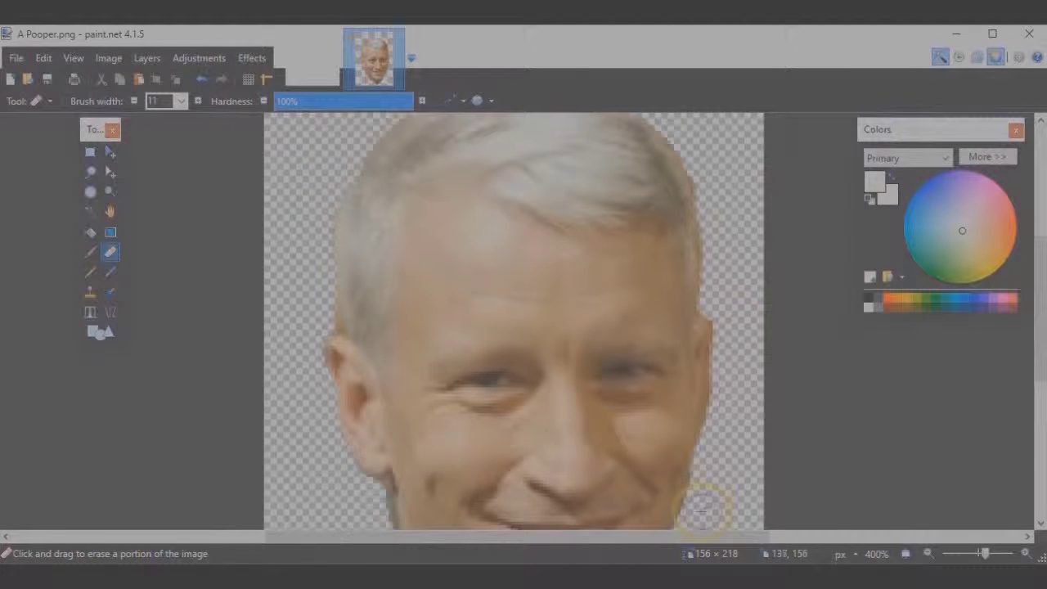
scroll(380, 409, down, 2)
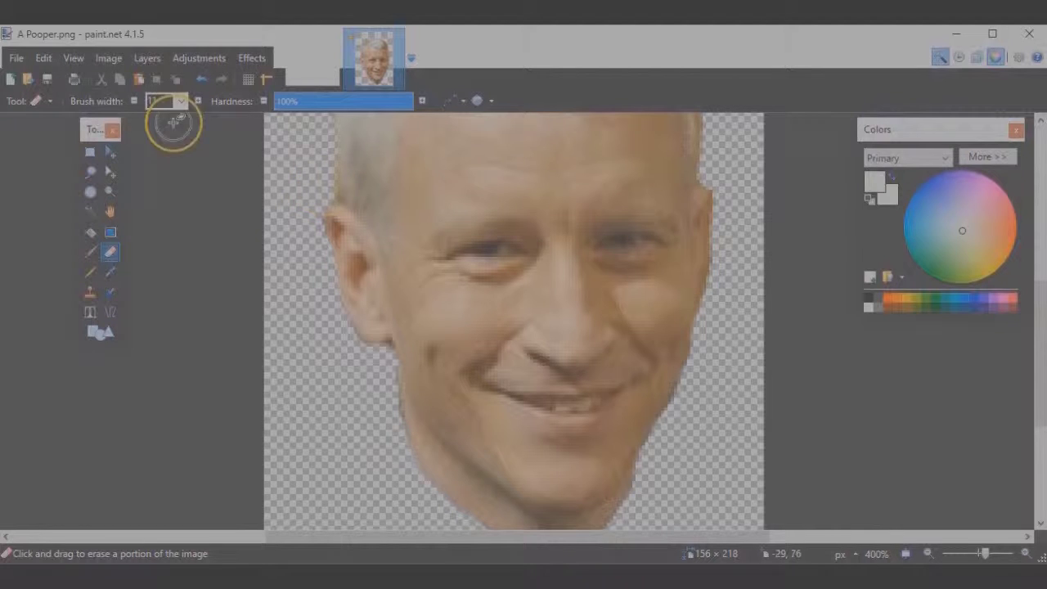
Step: Reduce the eraser width to 9 and switch to Lasso Select
click(134, 102)
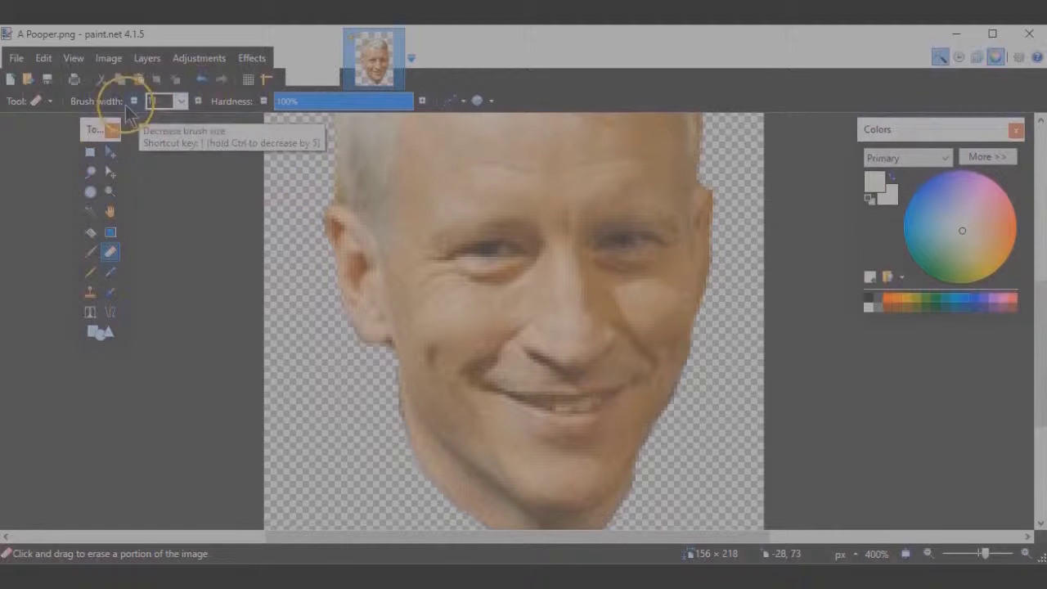
click(135, 101)
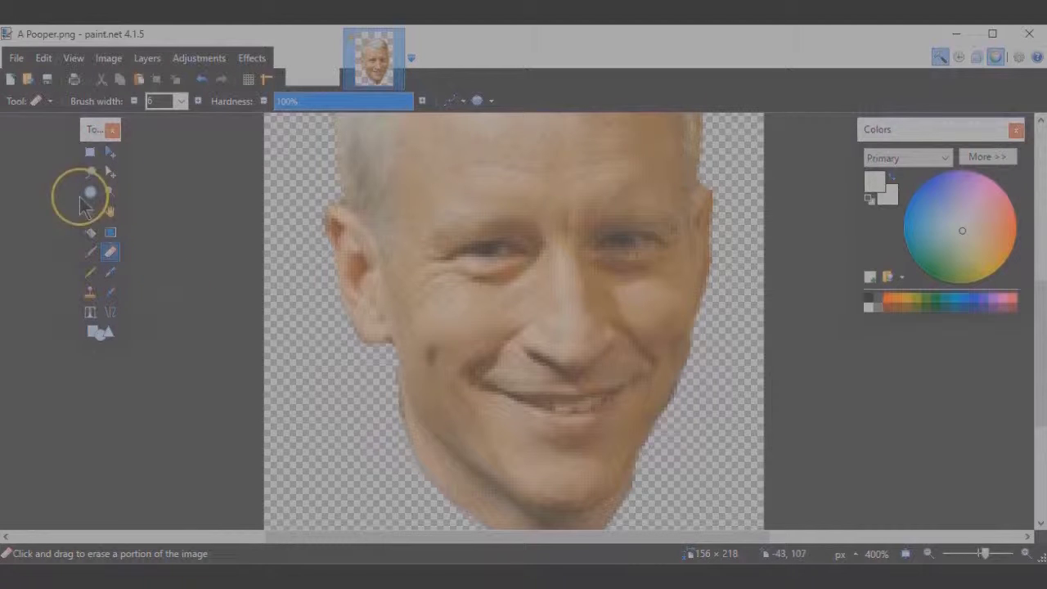
click(90, 174)
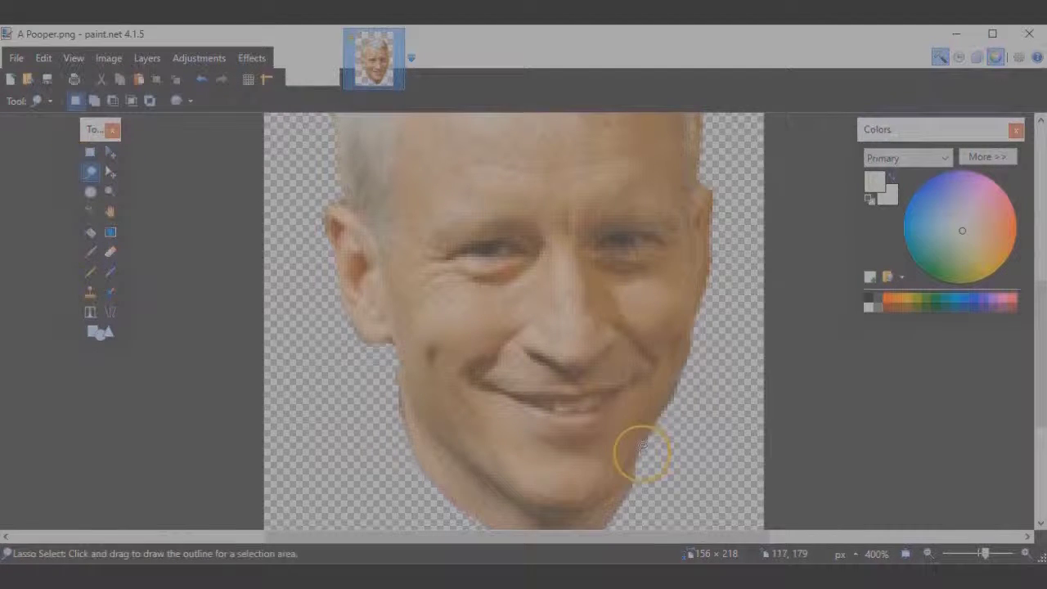
drag(650, 454, 731, 458)
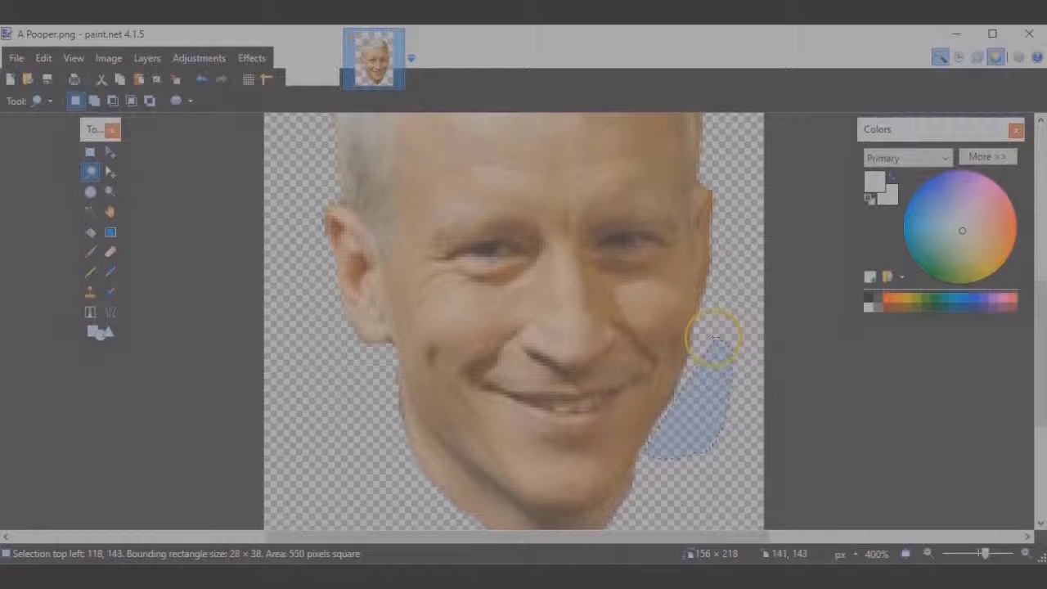
drag(712, 337, 706, 342)
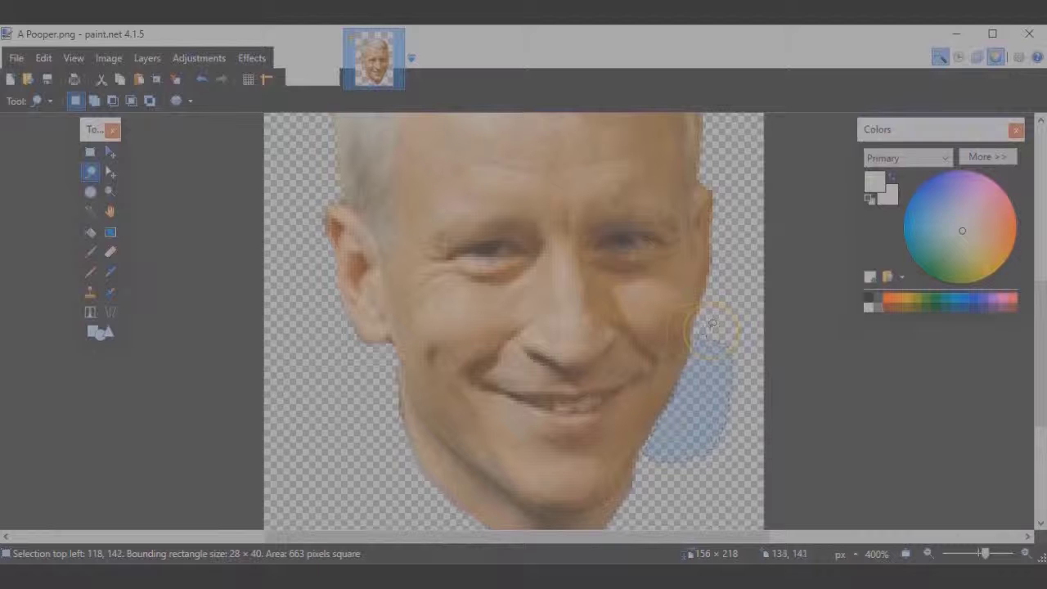
click(712, 324)
mouse_move(383, 361)
mouse_down()
mouse_move(323, 469)
mouse_move(407, 503)
mouse_up()
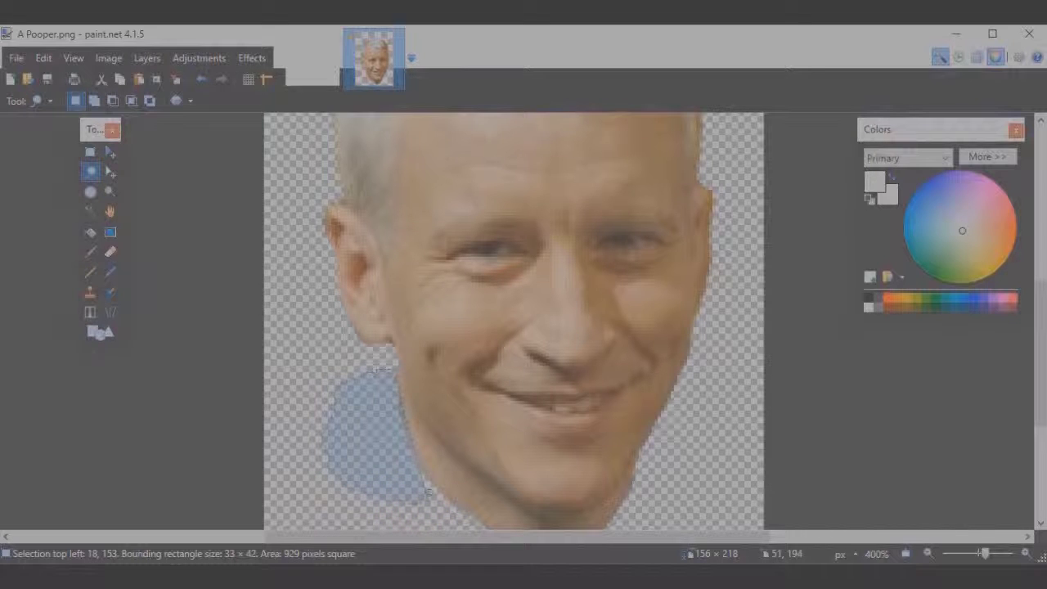
click(428, 491)
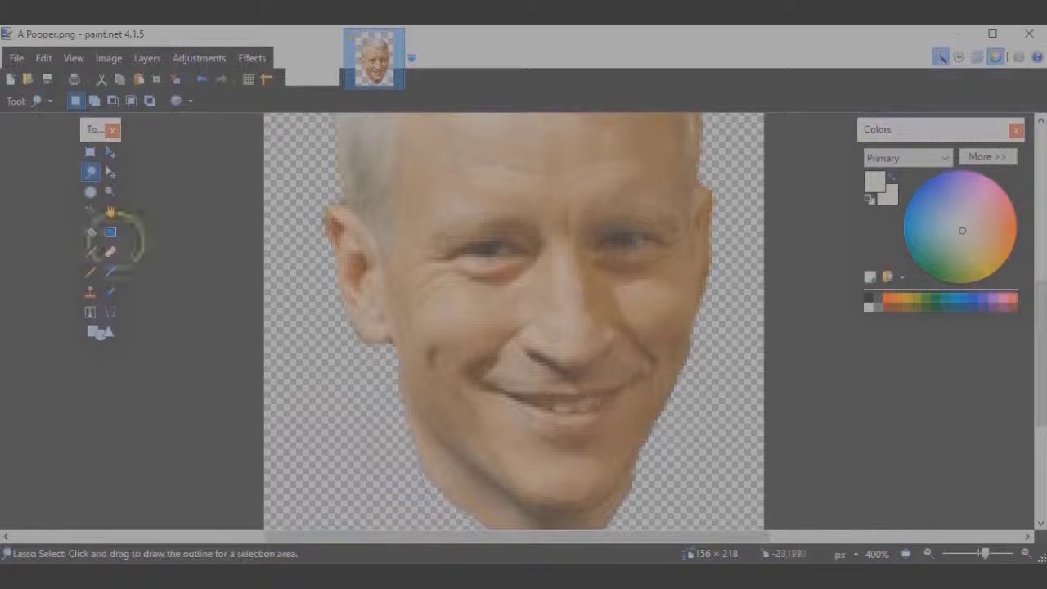
Step: Shrink the eraser to width 3, try a Magic Wand selection of the transparent background, then undo it
click(111, 252)
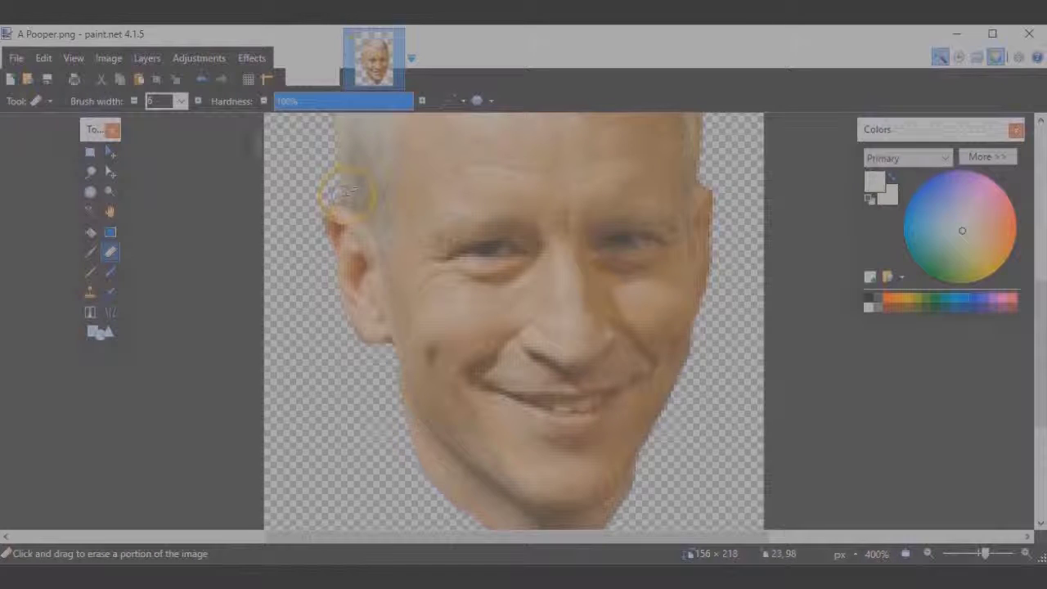
click(134, 101)
click(134, 101)
click(134, 101)
click(134, 100)
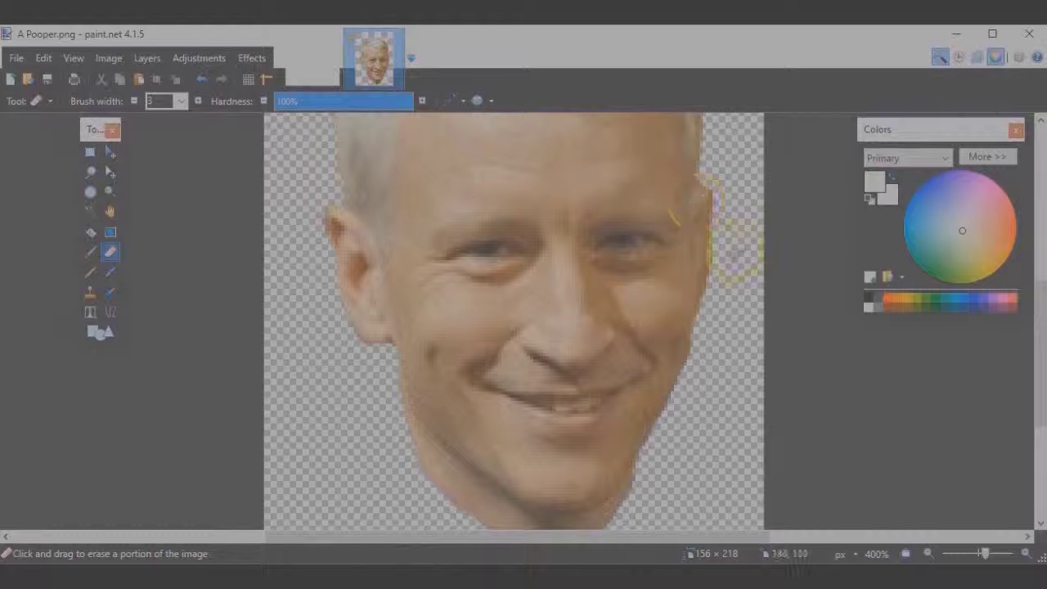
drag(1030, 375, 1030, 306)
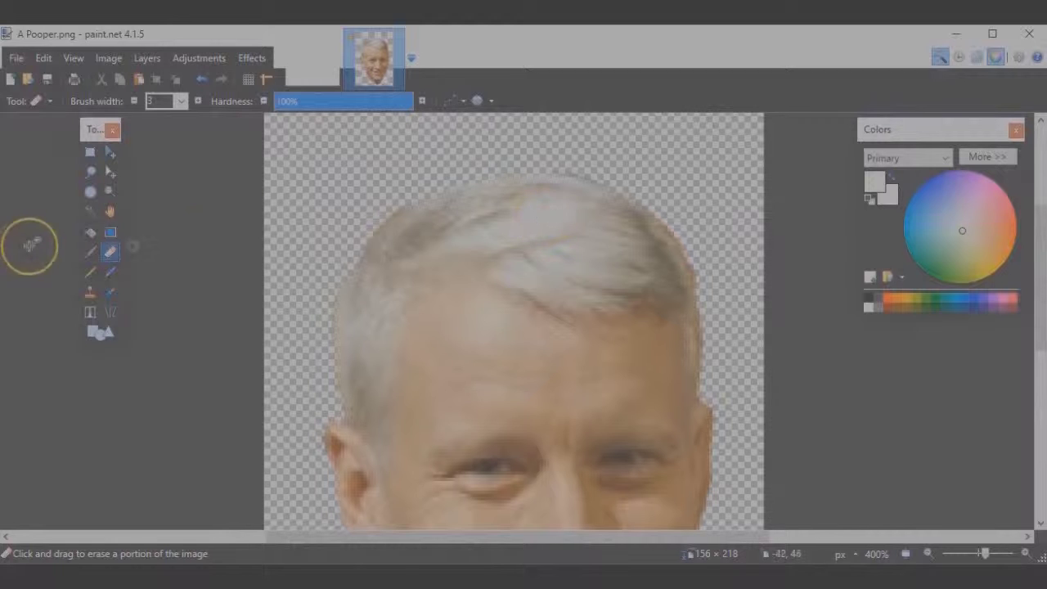
click(90, 211)
click(319, 189)
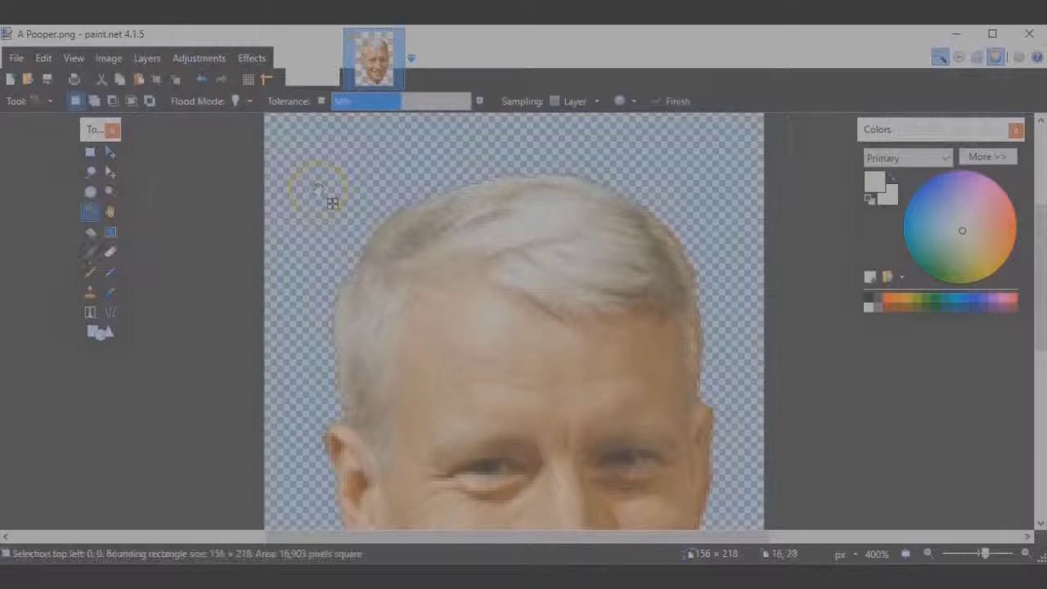
mouse_move(1037, 311)
mouse_down()
mouse_move(1038, 444)
mouse_move(1036, 332)
mouse_up()
click(201, 79)
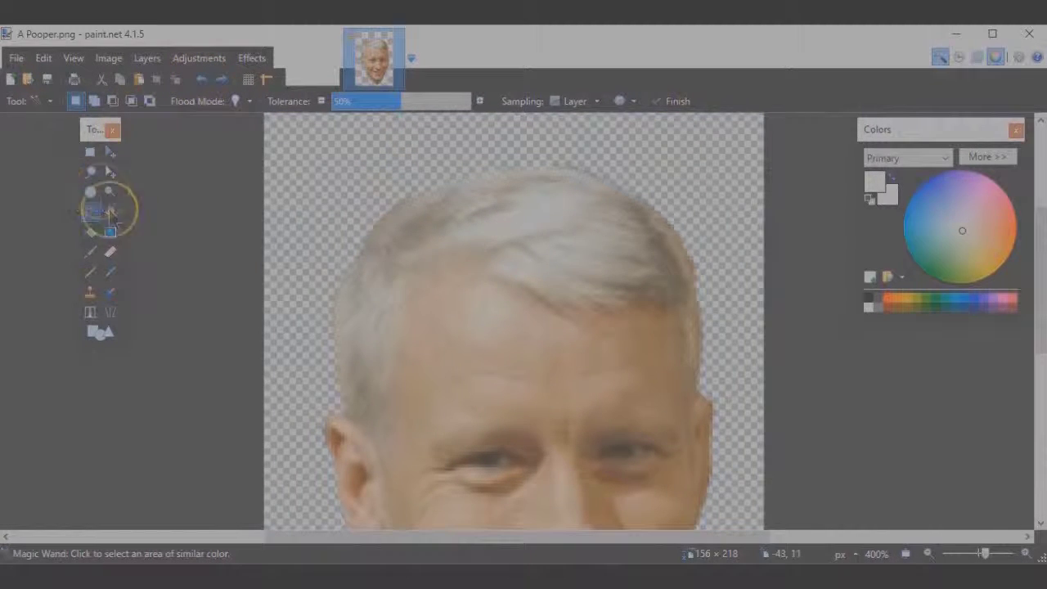
Step: Set the eraser width to 18 and zoom out to 200% to see the whole face
click(110, 252)
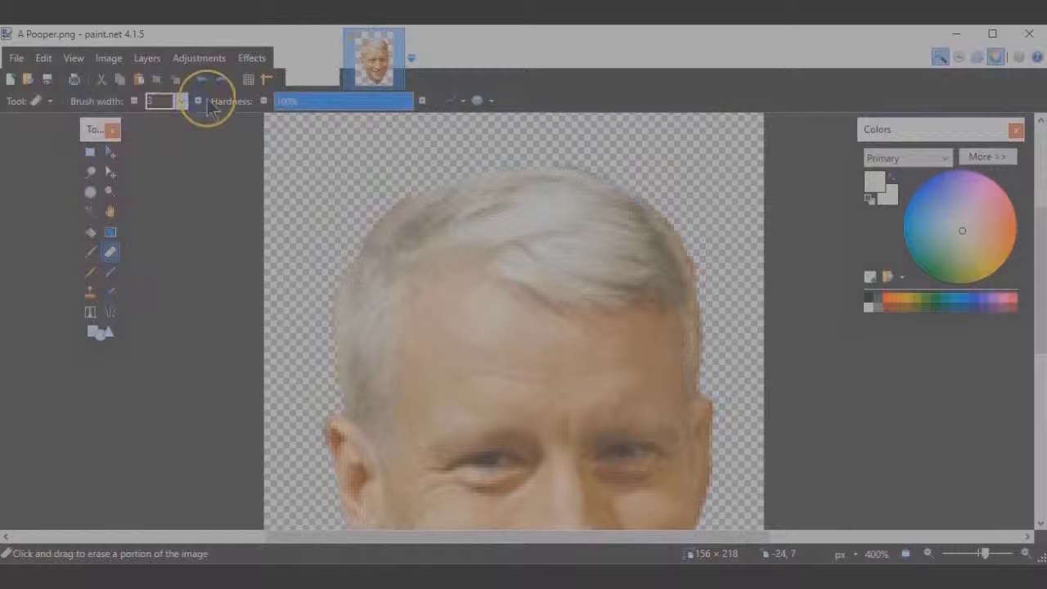
click(197, 101)
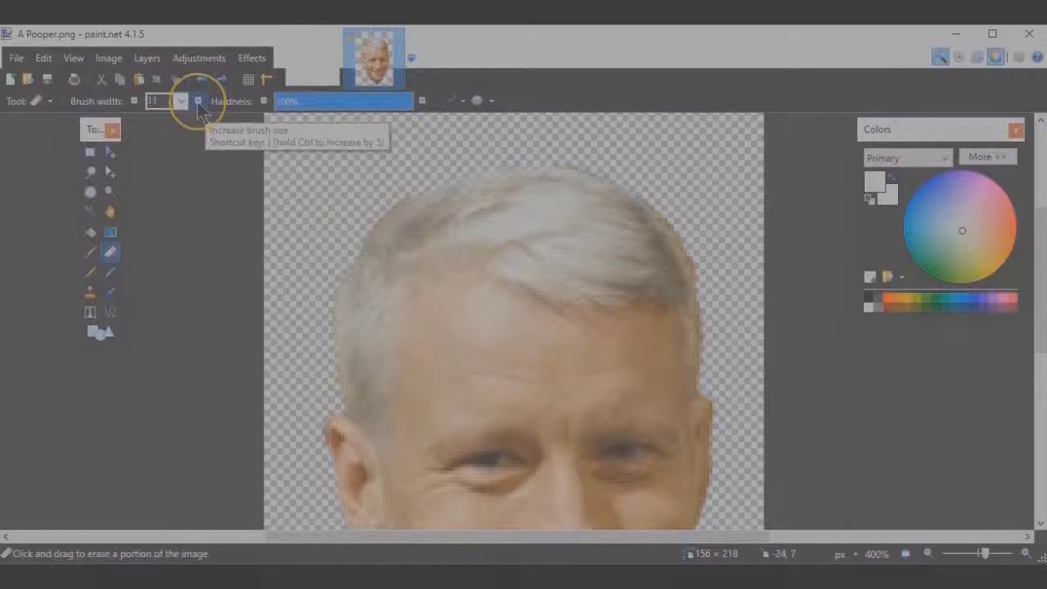
click(197, 101)
click(197, 101)
click(197, 101)
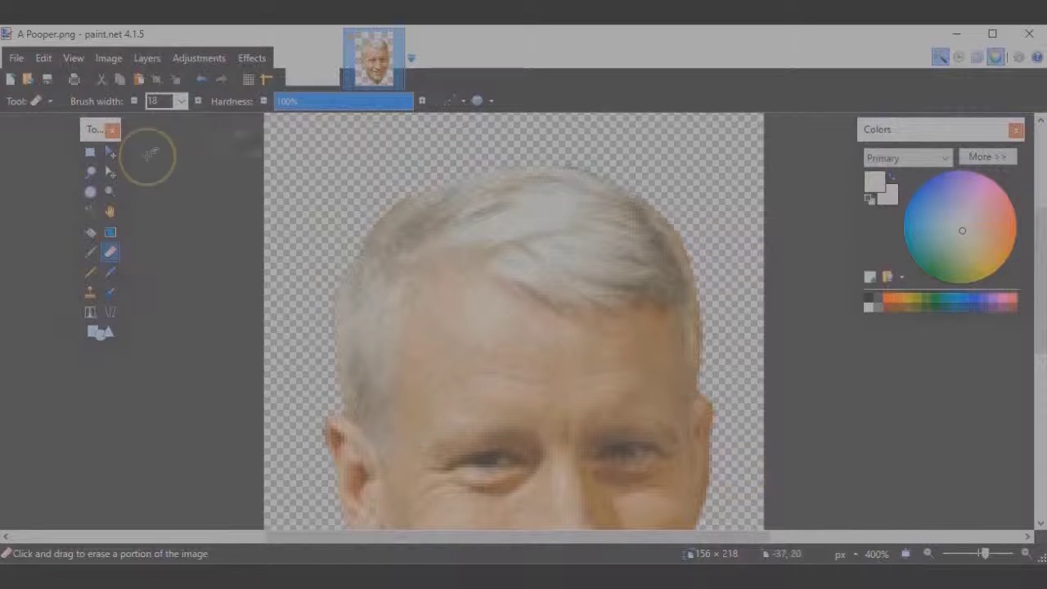
click(928, 554)
click(928, 554)
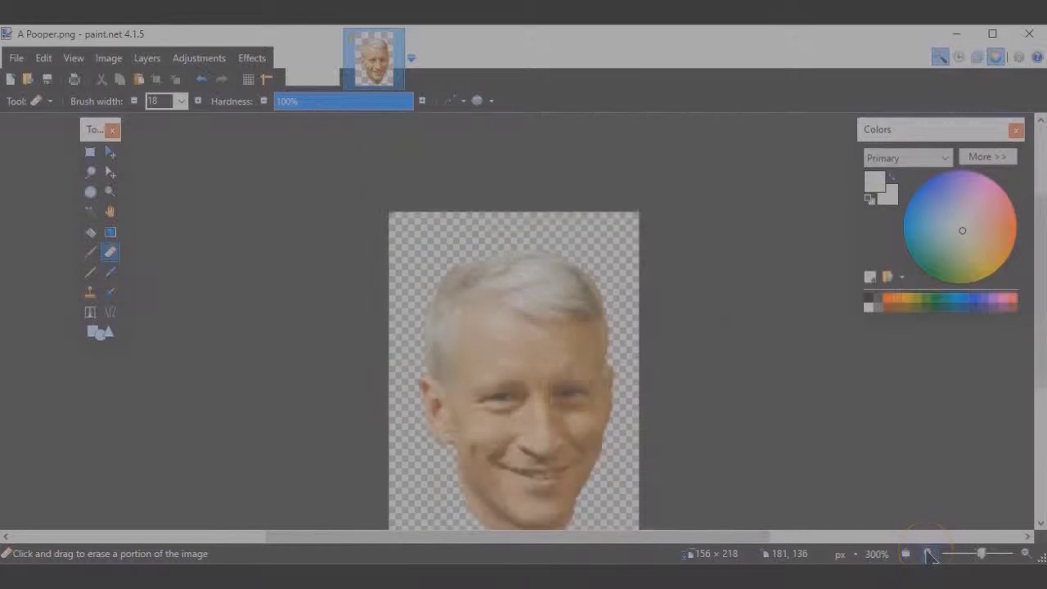
drag(1042, 353, 1042, 381)
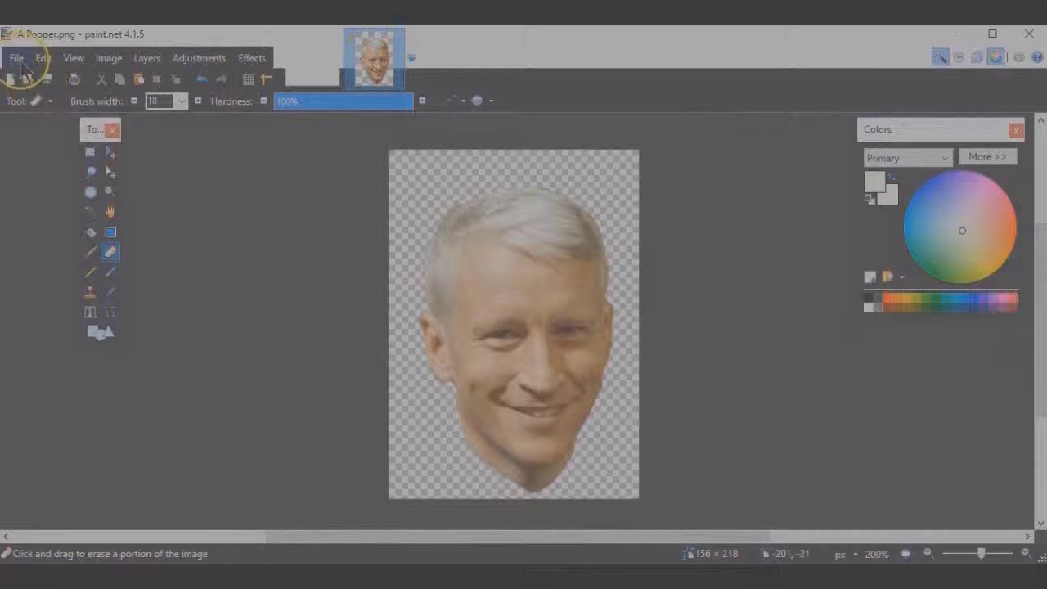
click(16, 61)
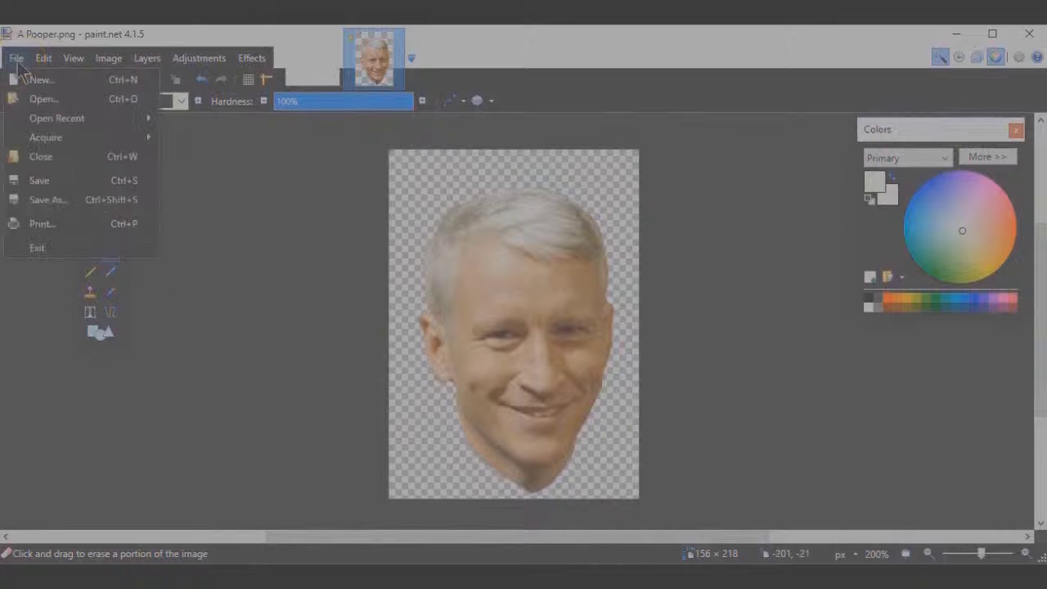
Step: Save the face cut-out as AC.png, then open Snake Schit.png from the Z Character folder
click(41, 198)
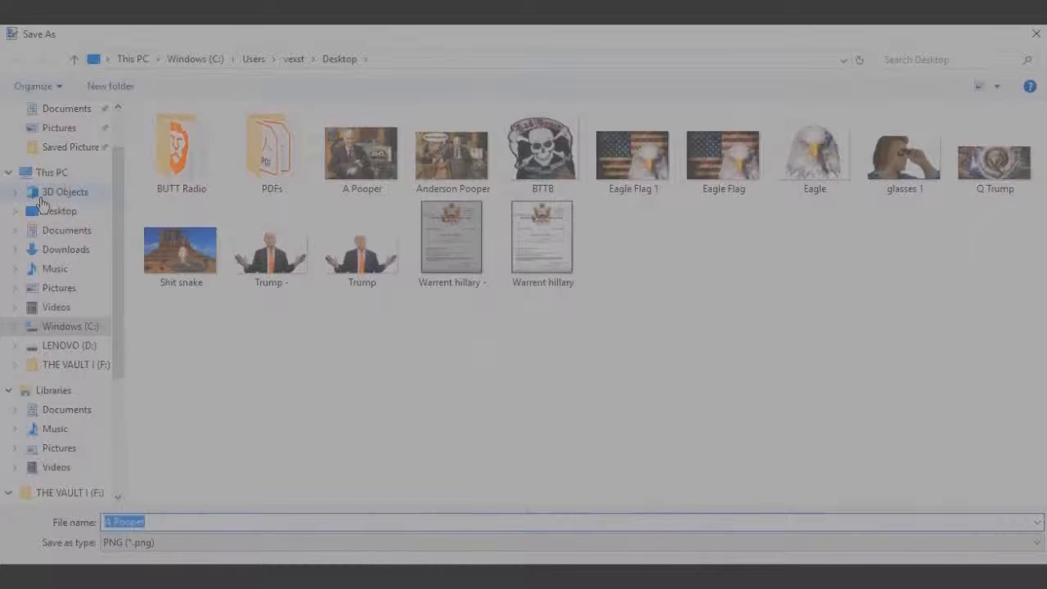
text(AC)
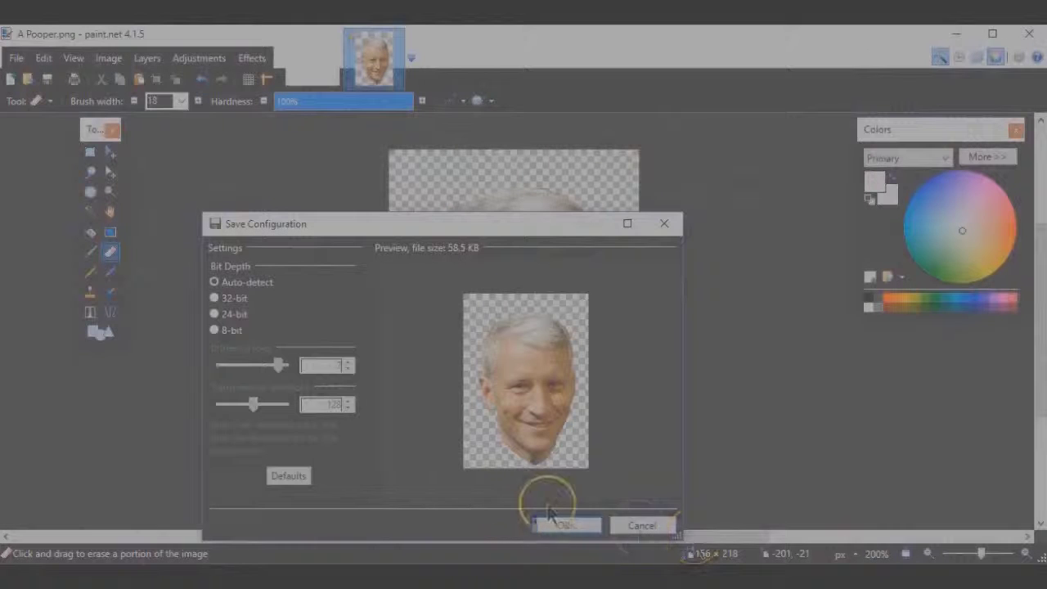
click(570, 526)
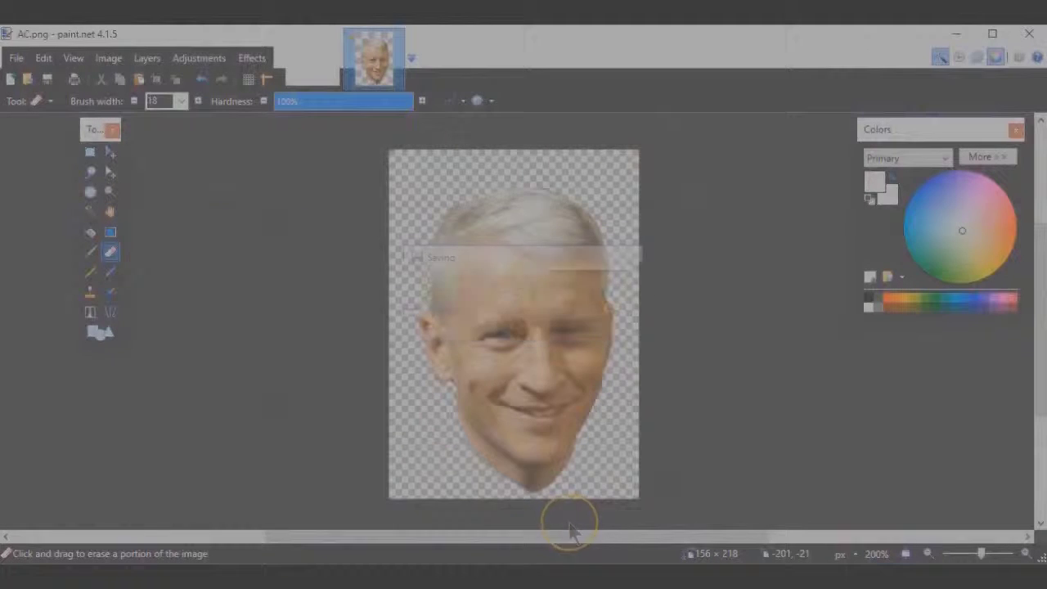
click(29, 82)
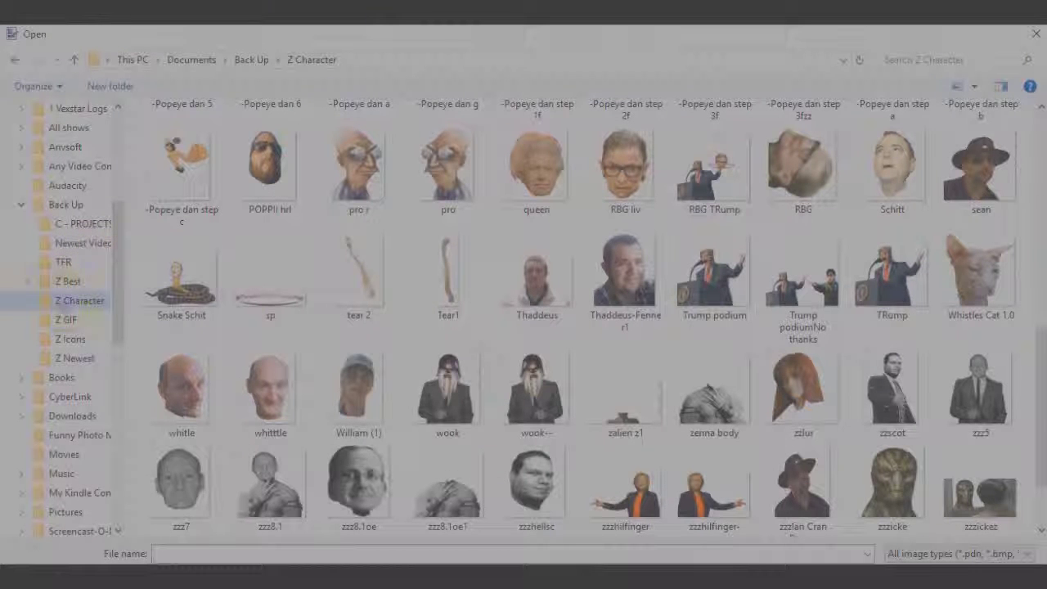
double_click(184, 278)
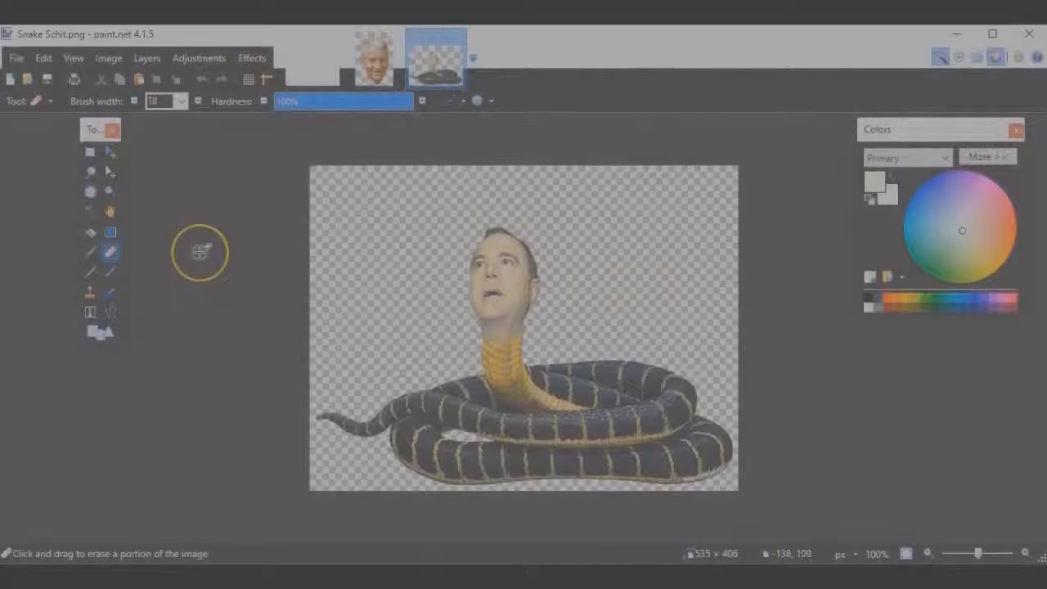
Step: Select the man's head above the snake's yellow neck and delete it to transparency
click(90, 154)
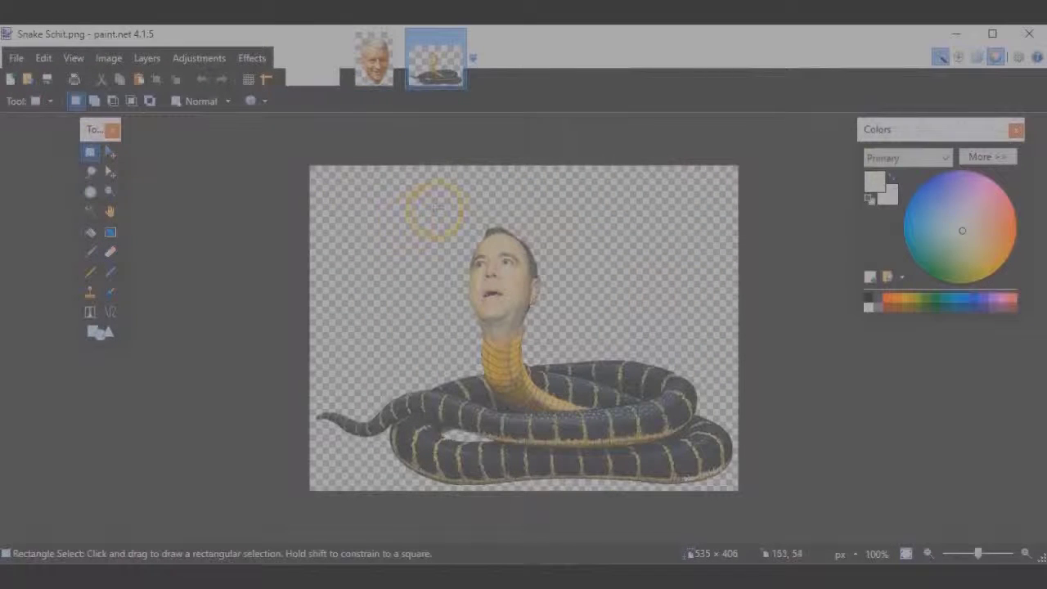
drag(436, 317, 571, 336)
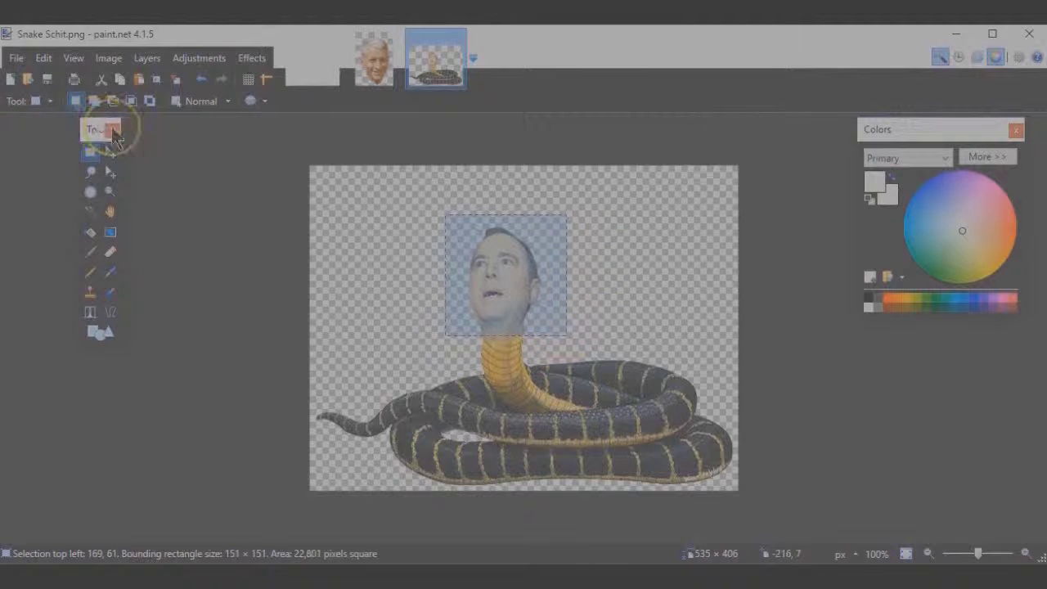
key(Delete)
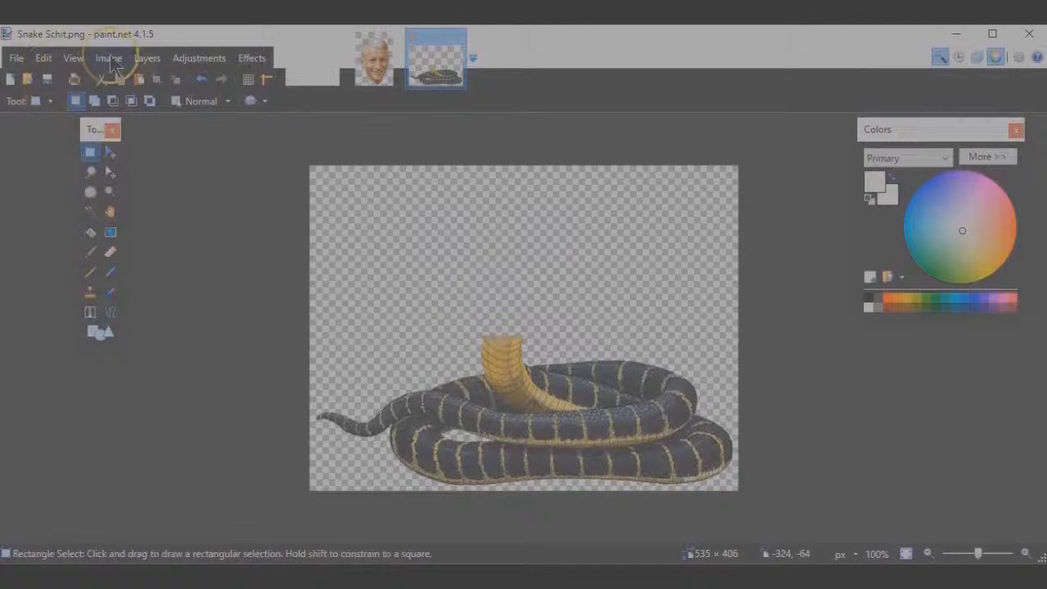
click(147, 59)
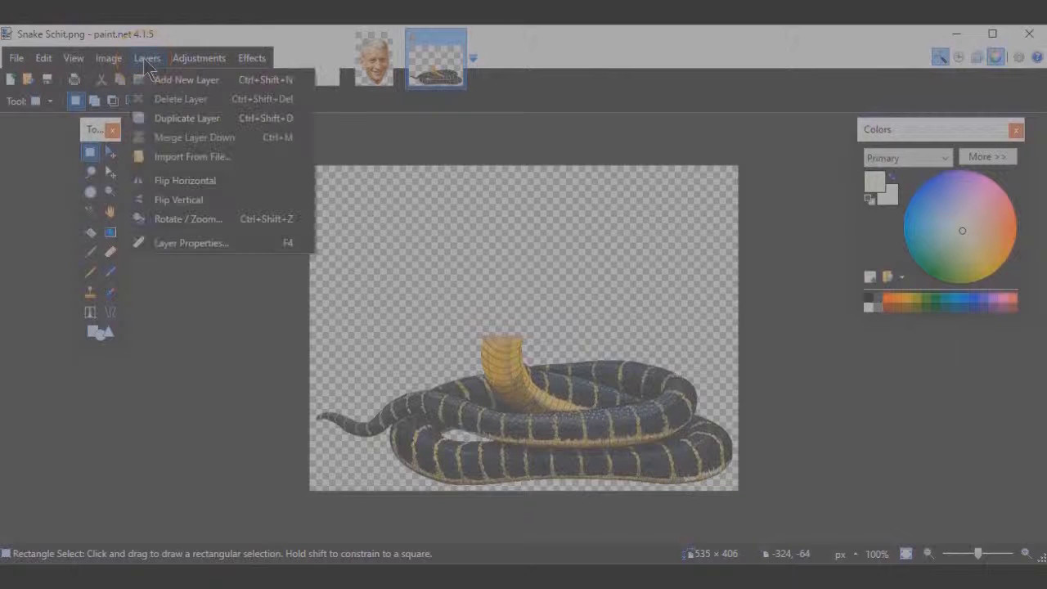
Step: Import AC.png as a layer and shrink it to about 138 × 177 on the snake's neck
click(164, 160)
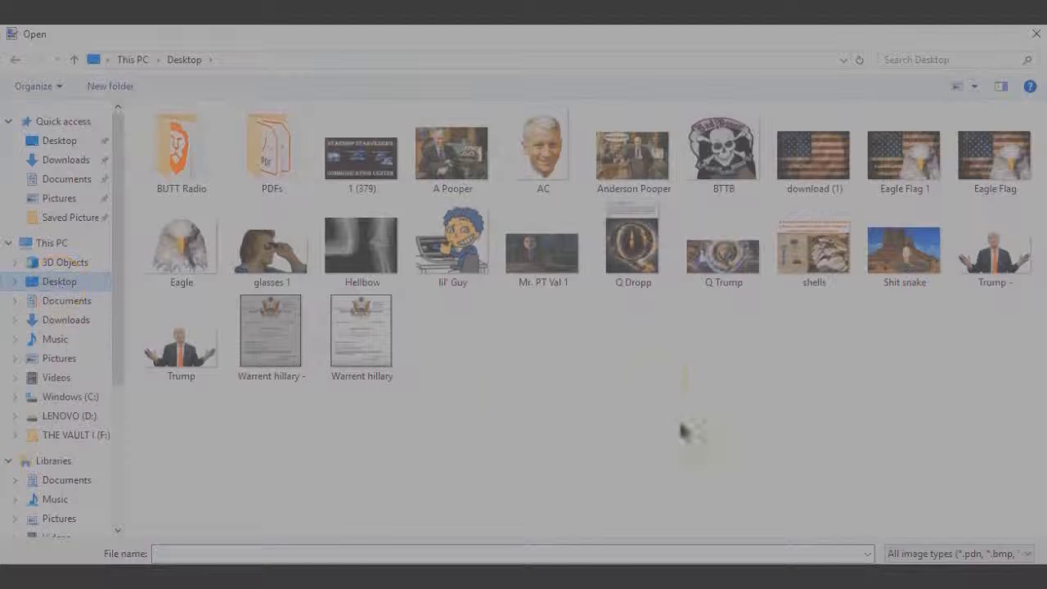
double_click(544, 151)
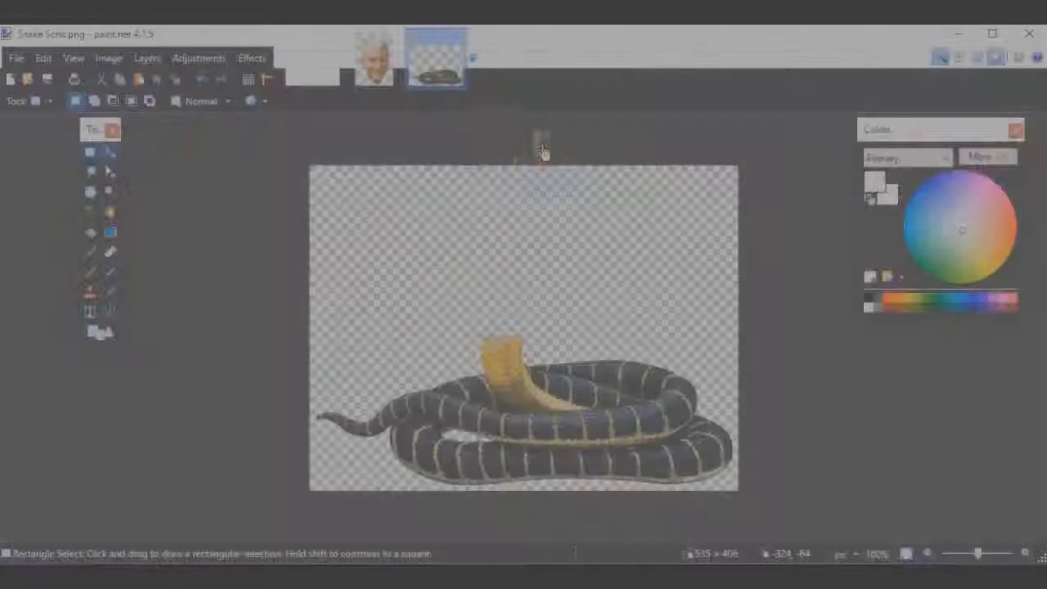
drag(383, 279, 502, 292)
drag(428, 188, 503, 228)
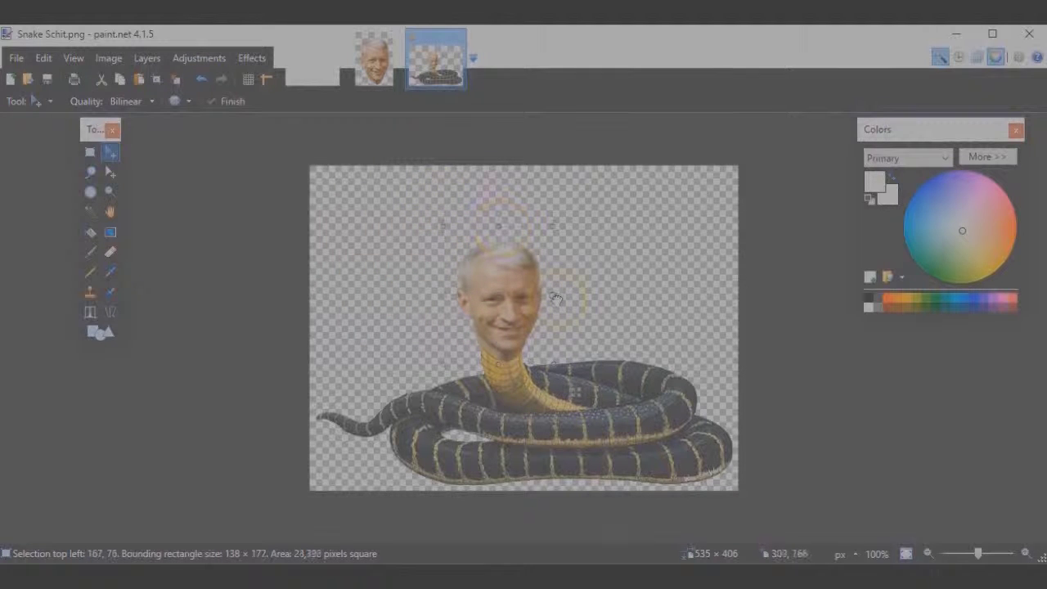
Step: Zoom to 200% and slim the face layer to about 123 × 160 on the neck
click(1026, 554)
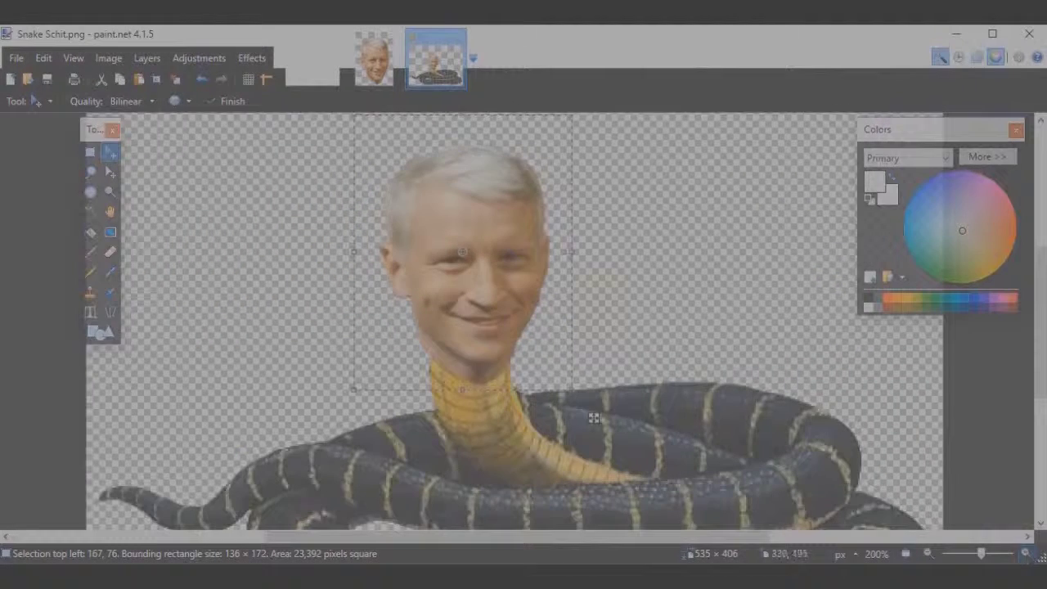
drag(351, 254, 360, 257)
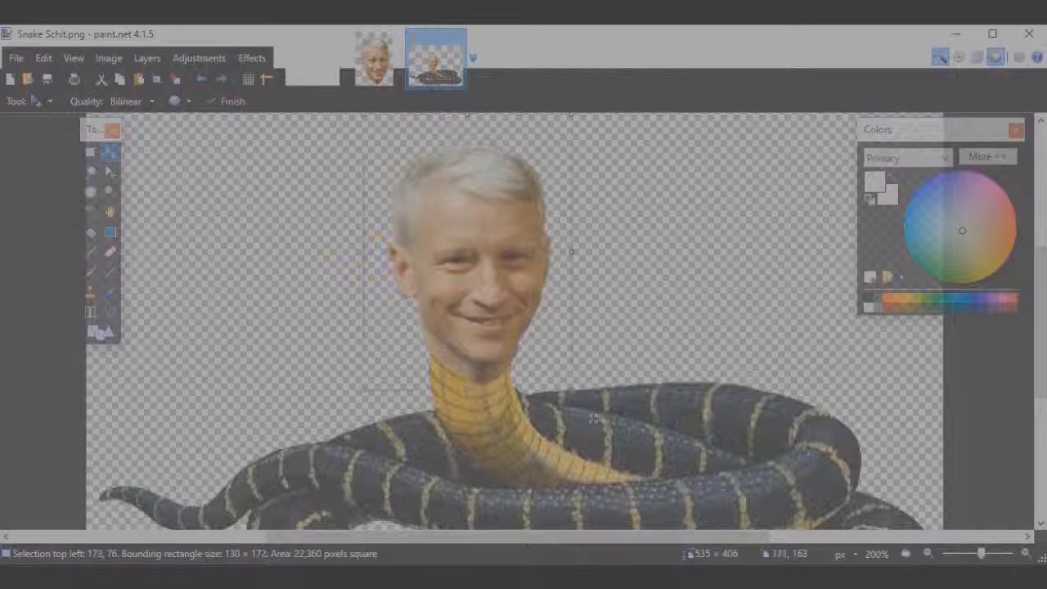
drag(632, 254, 565, 258)
drag(464, 117, 462, 135)
drag(361, 262, 366, 263)
click(110, 253)
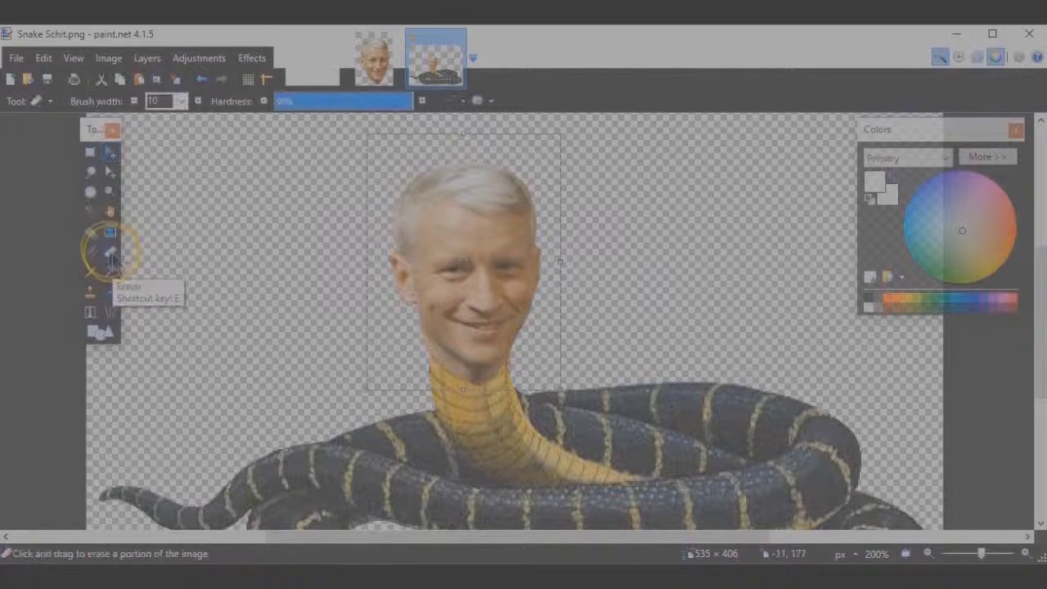
Step: Set the eraser to width 85 and about 1% hardness, then softly erase where the chin meets the neck
click(180, 100)
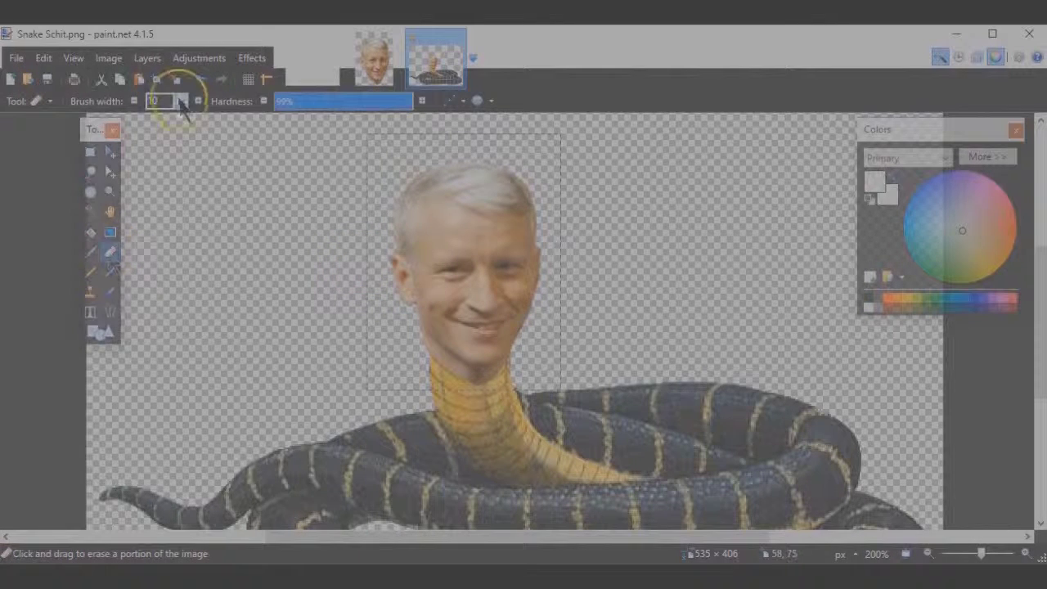
click(156, 342)
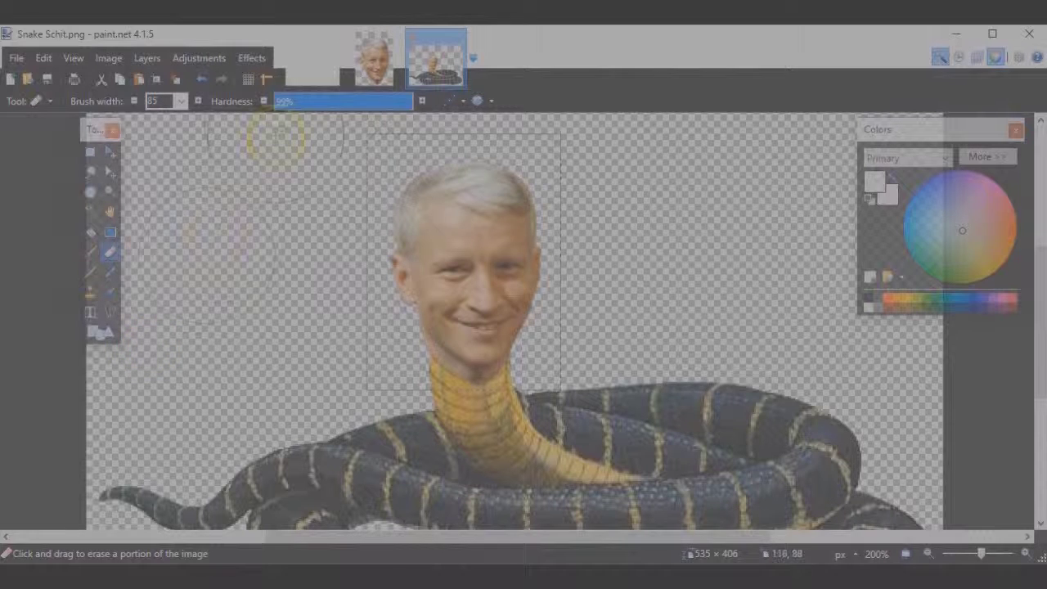
click(275, 104)
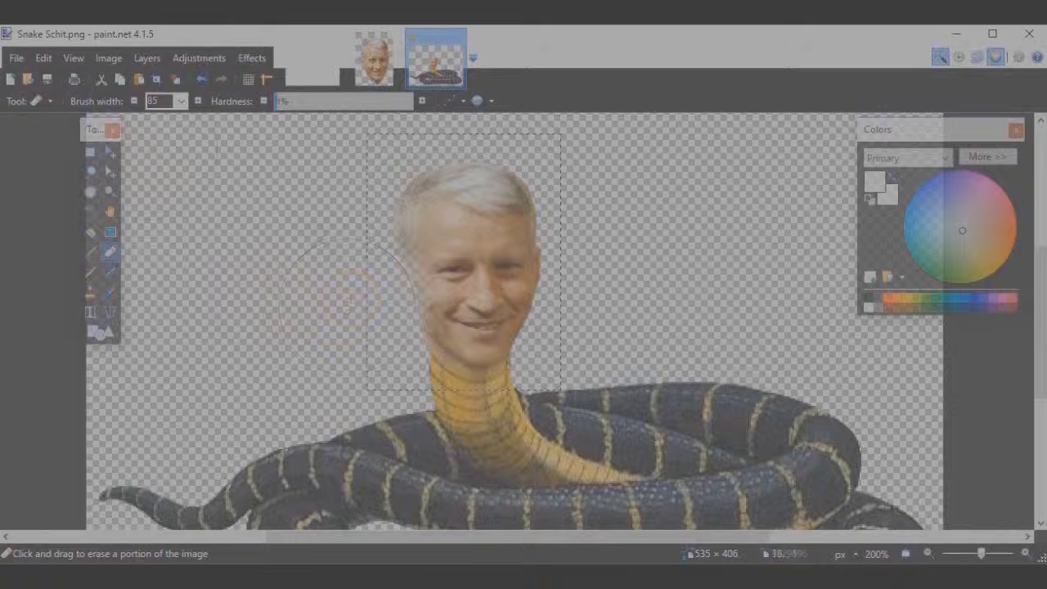
click(200, 82)
mouse_move(364, 408)
mouse_down()
mouse_move(399, 414)
mouse_move(377, 409)
mouse_move(381, 401)
mouse_move(467, 457)
mouse_move(543, 422)
mouse_move(557, 385)
mouse_move(590, 378)
mouse_move(564, 433)
mouse_move(514, 458)
mouse_up()
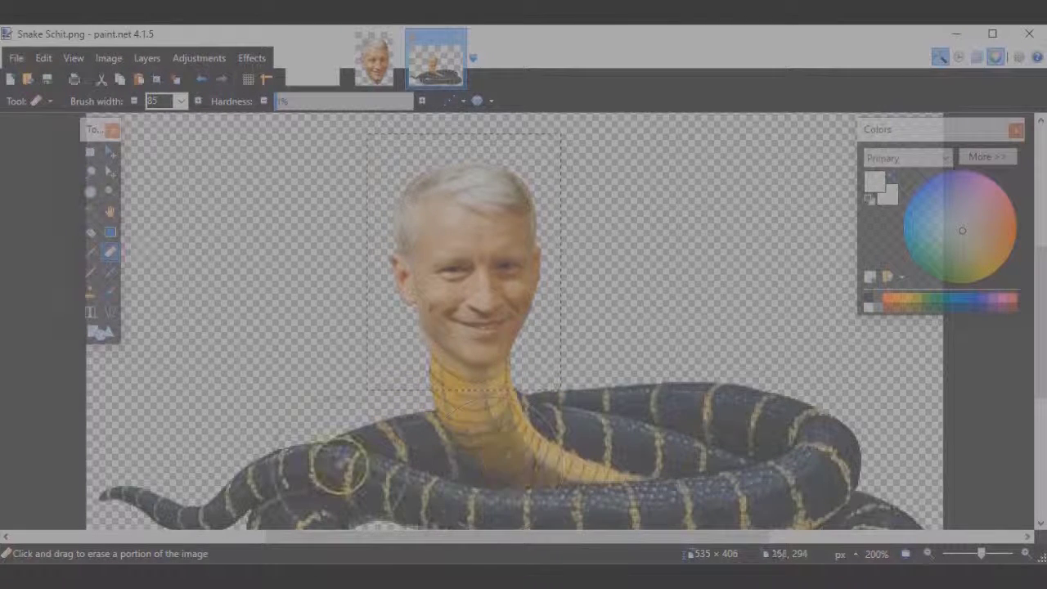
Step: Resize the selected face to 112 × 172 and reposition it atop the snake's yellow neck
click(111, 155)
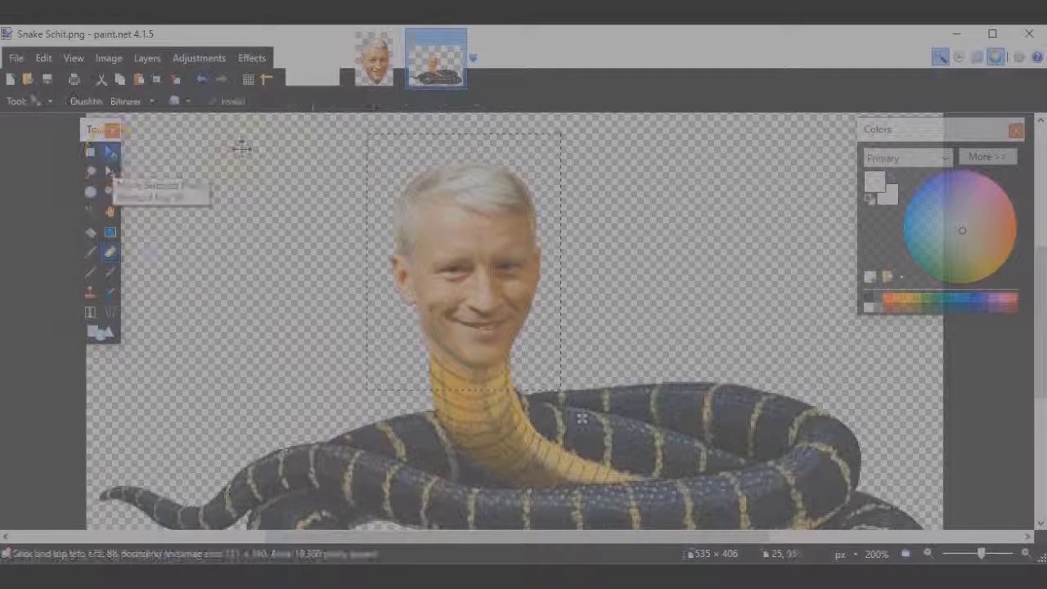
drag(364, 137, 374, 150)
drag(483, 297, 485, 288)
mouse_move(465, 137)
mouse_down()
mouse_move(479, 160)
mouse_move(475, 130)
mouse_up()
drag(467, 292, 469, 295)
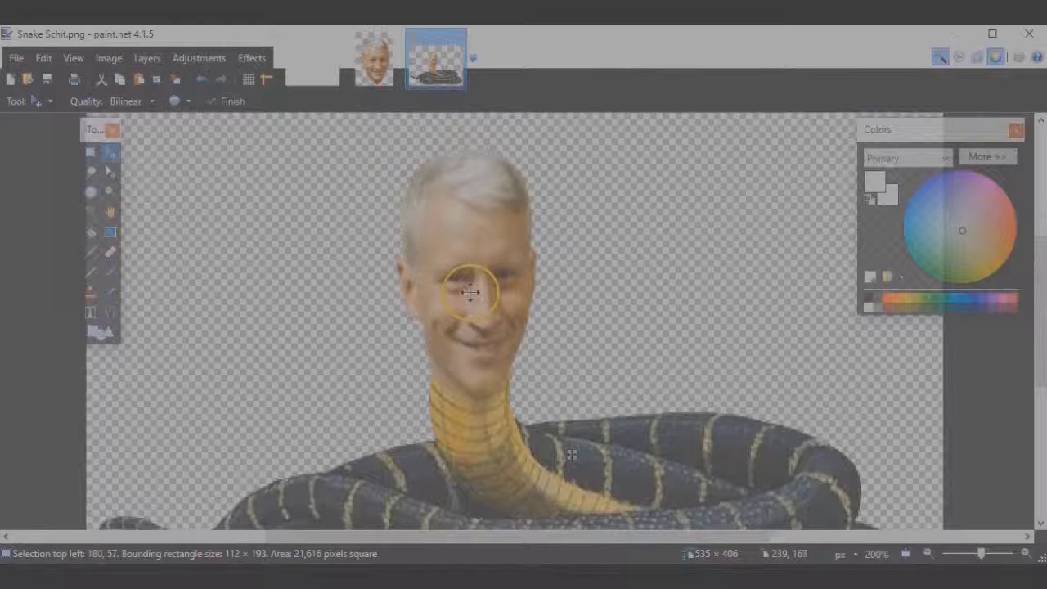
drag(465, 115, 465, 148)
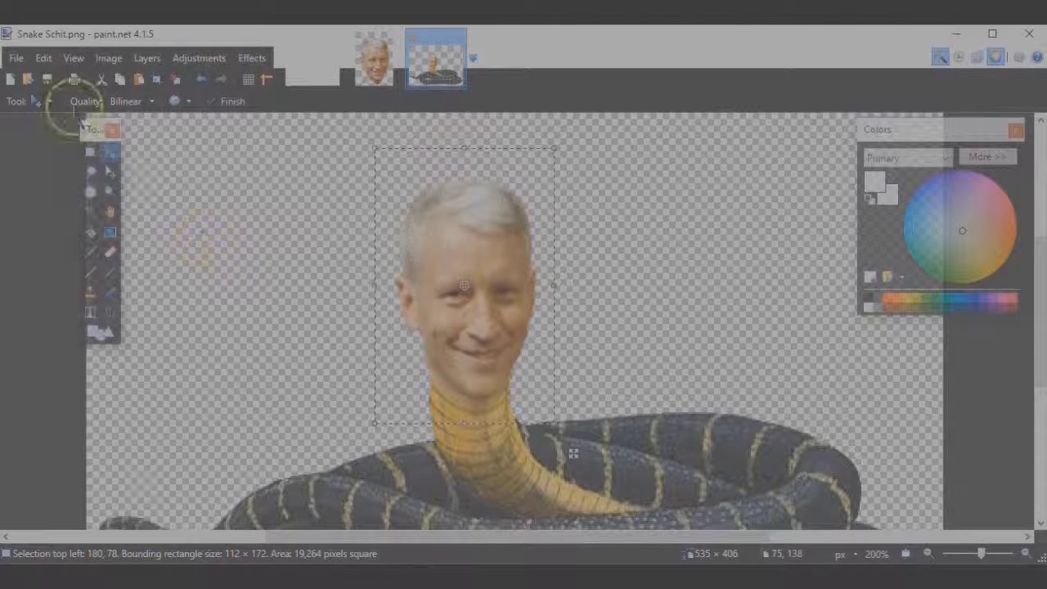
Step: Save the face-on-snake picture as 'AC Snake' PNG, accepting the settings and flattening
key(ctrl+shift+s)
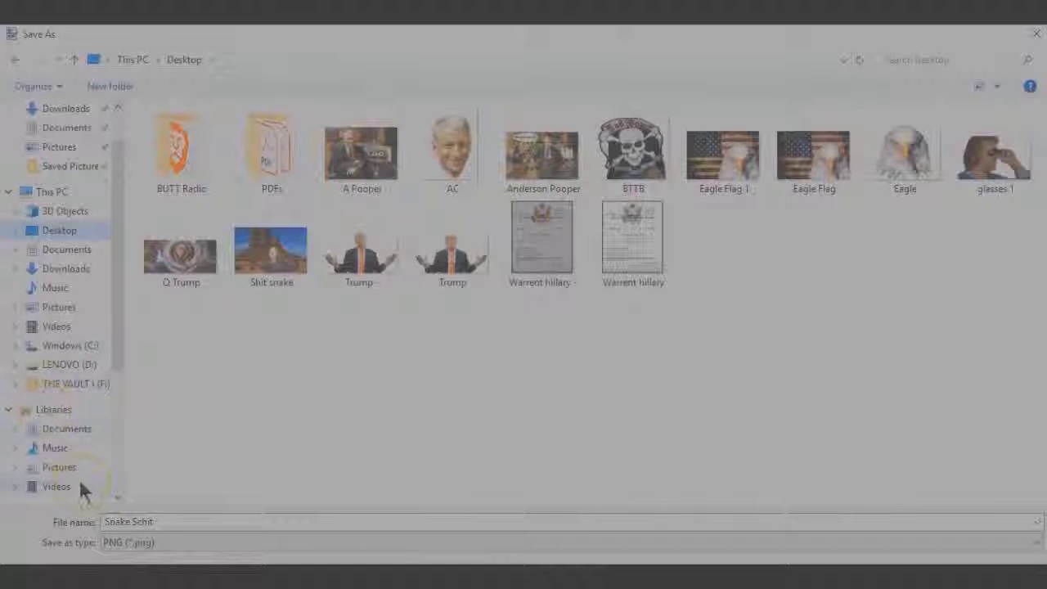
click(161, 524)
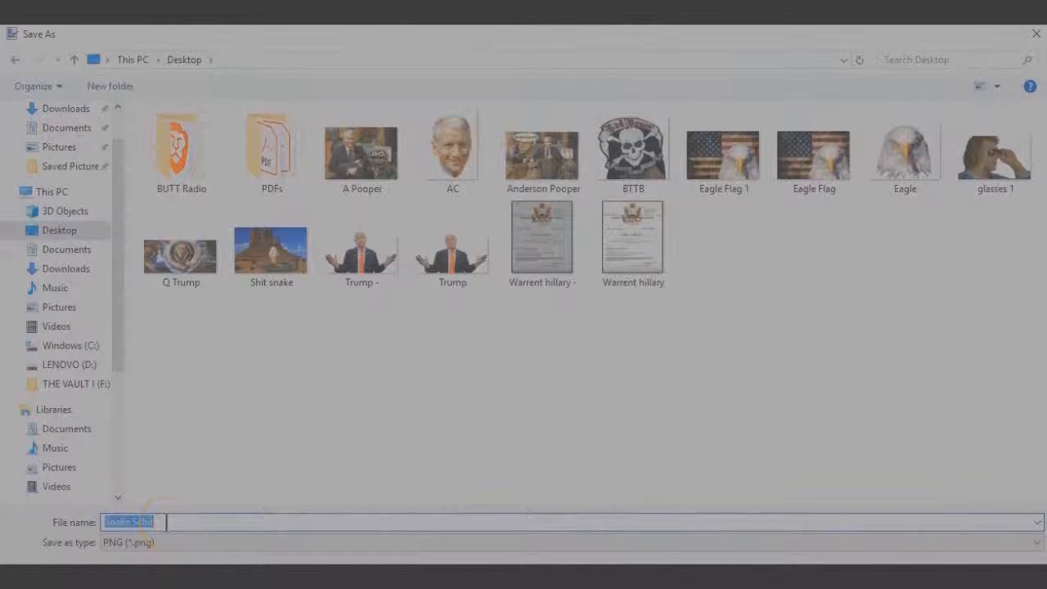
text(AC)
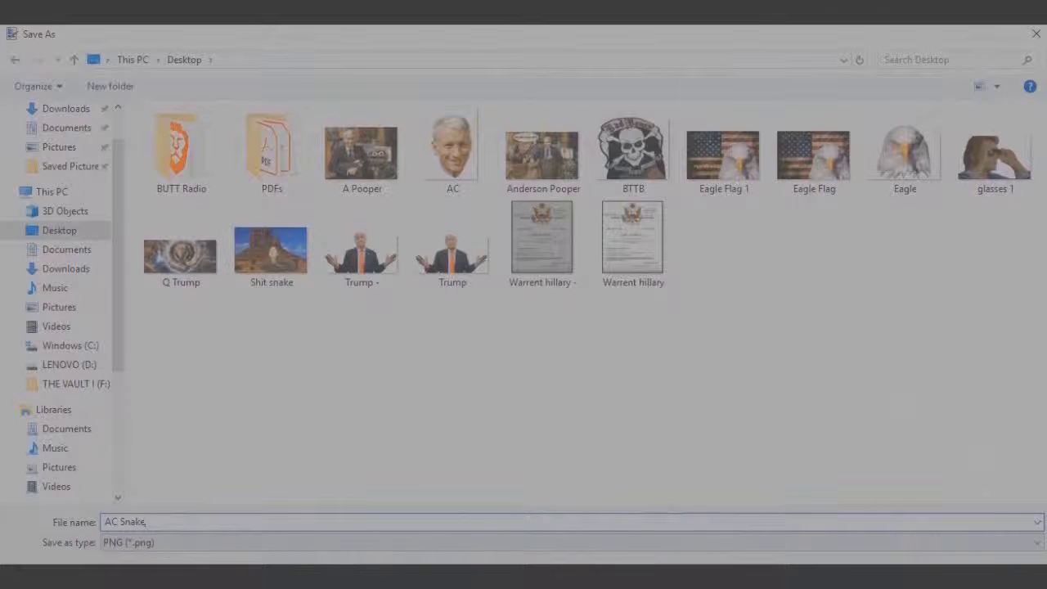
key(Return)
click(569, 526)
click(516, 342)
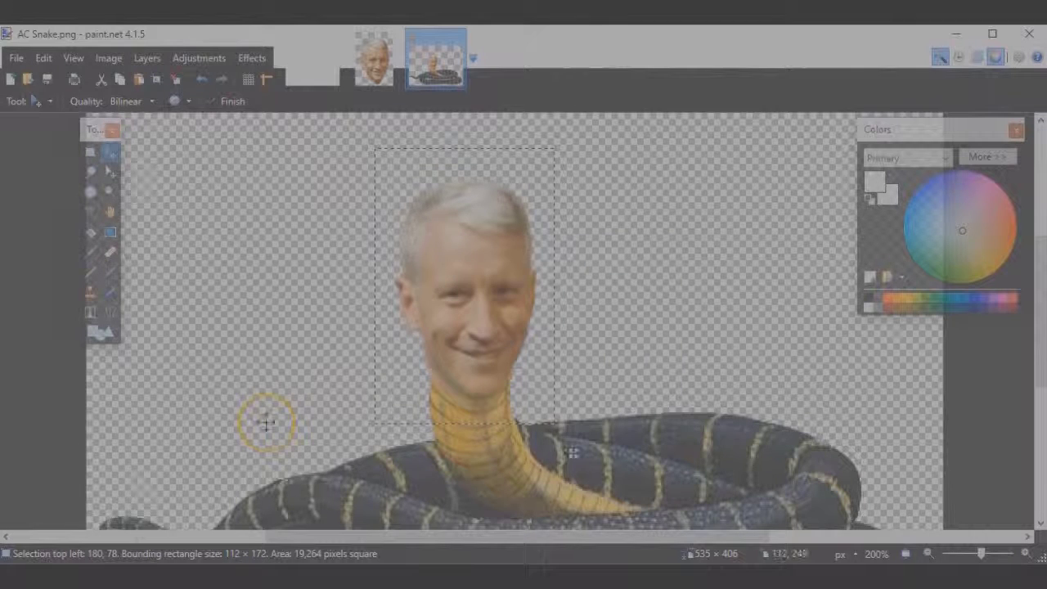
click(29, 78)
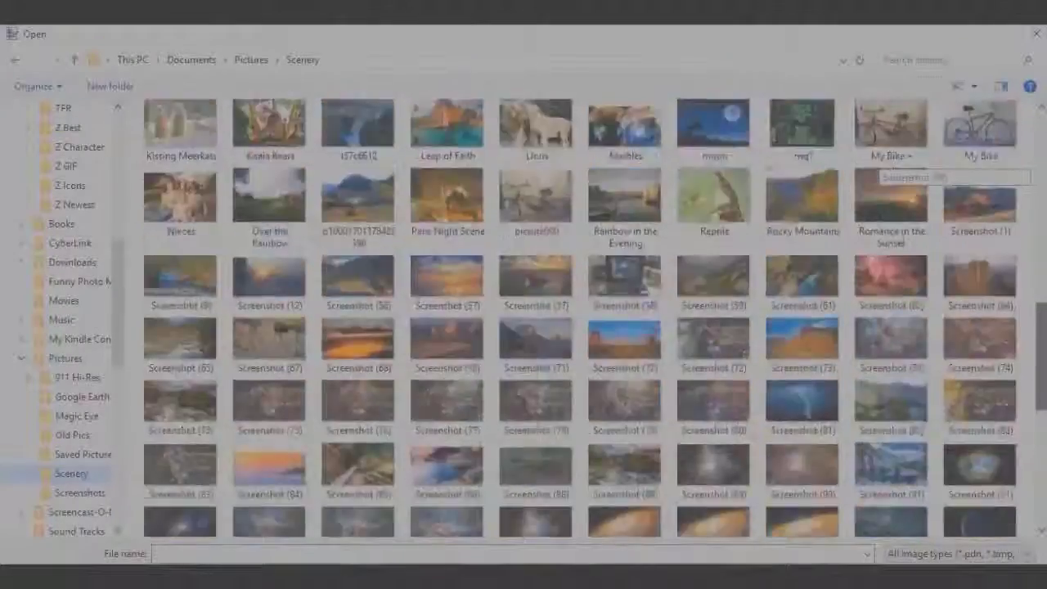
Step: Open the mountain-lake photo from Scenery and import 'AC Snake' from the Desktop as a layer
scroll(884, 174, up, 10)
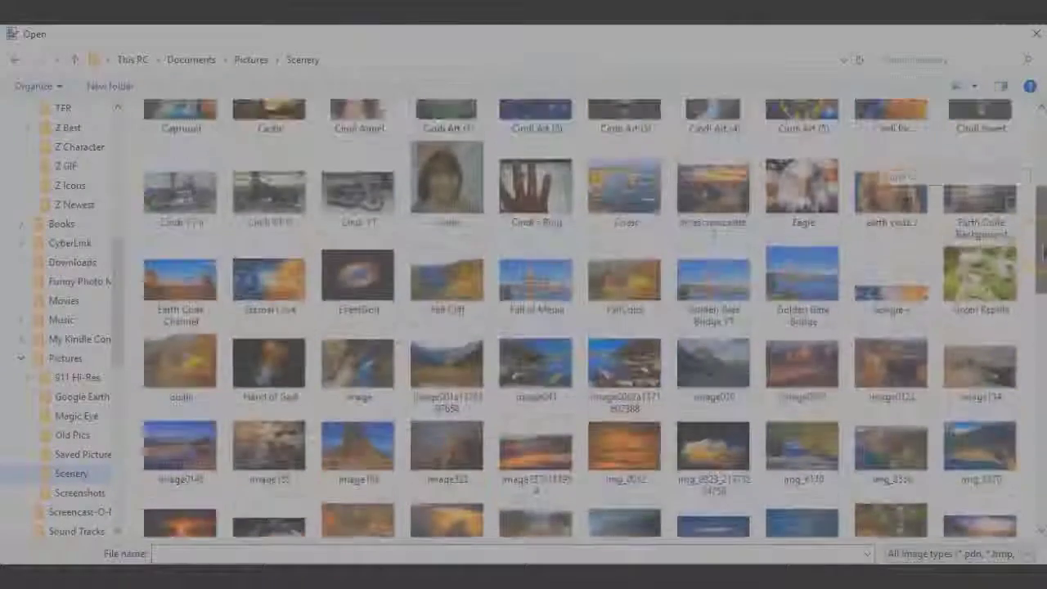
click(451, 373)
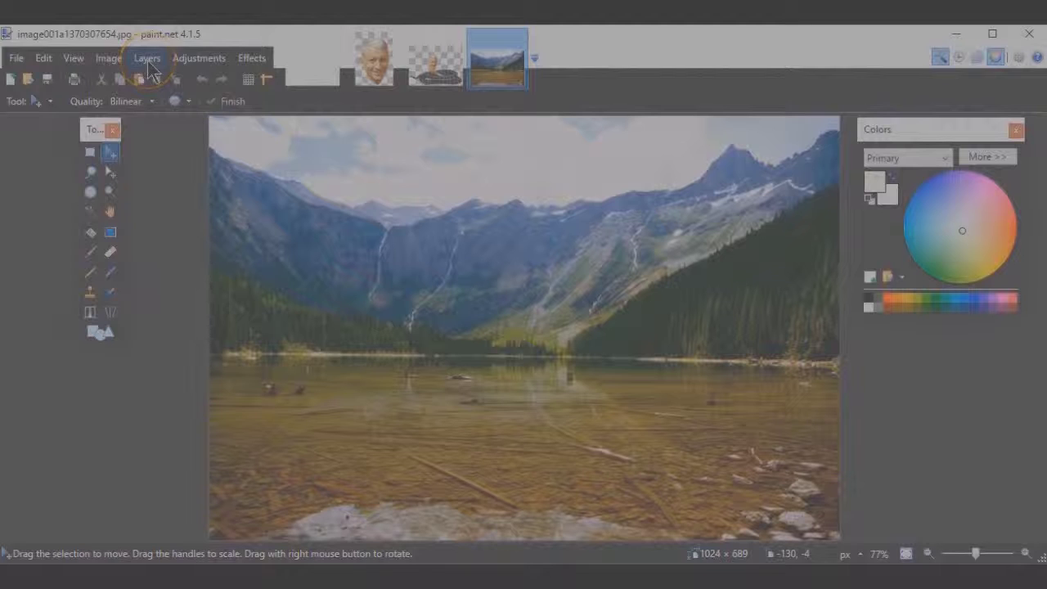
click(148, 64)
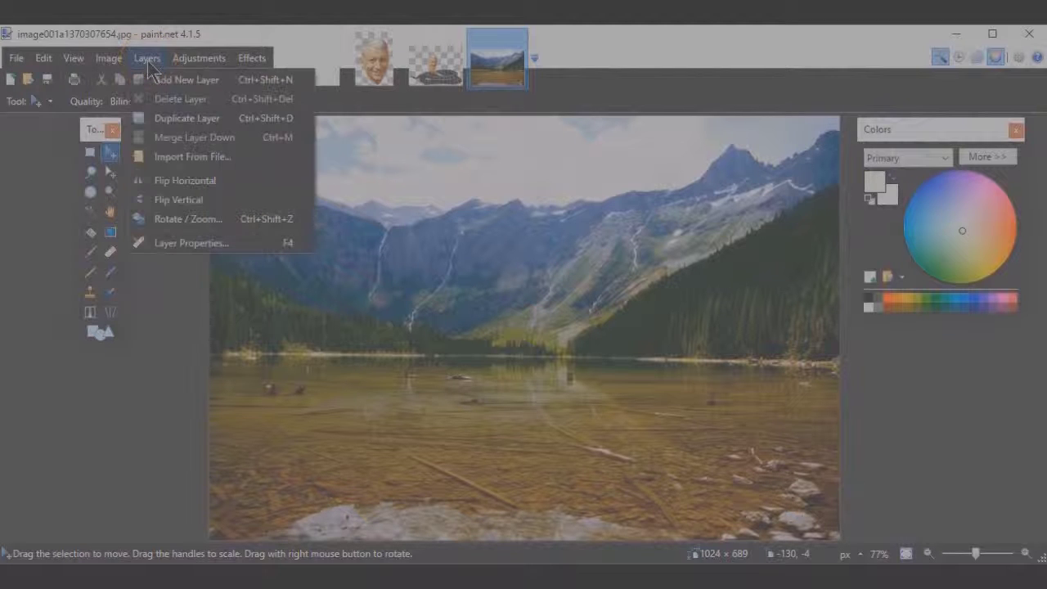
click(163, 155)
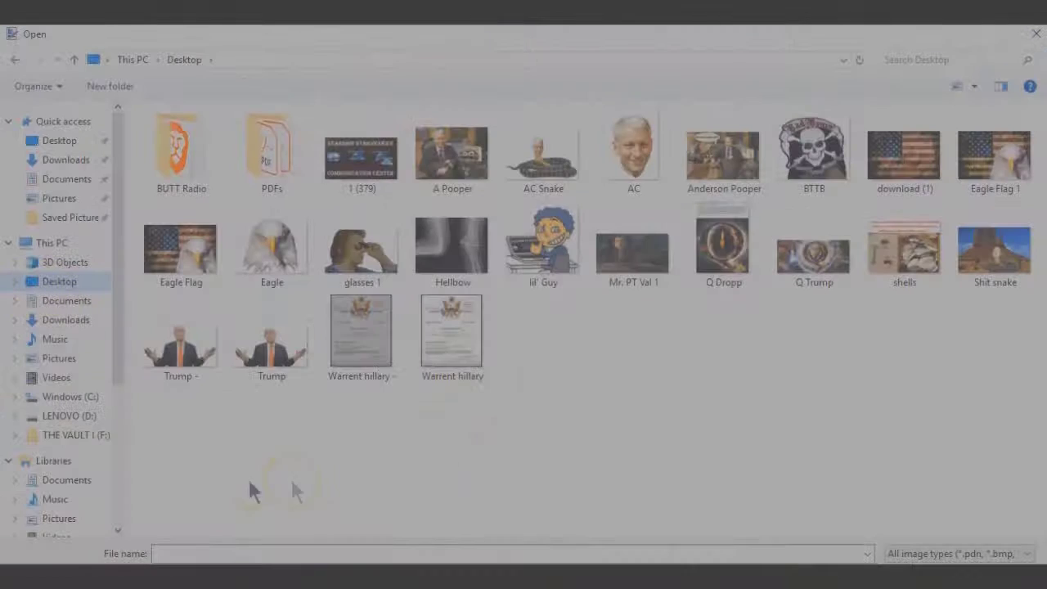
double_click(545, 157)
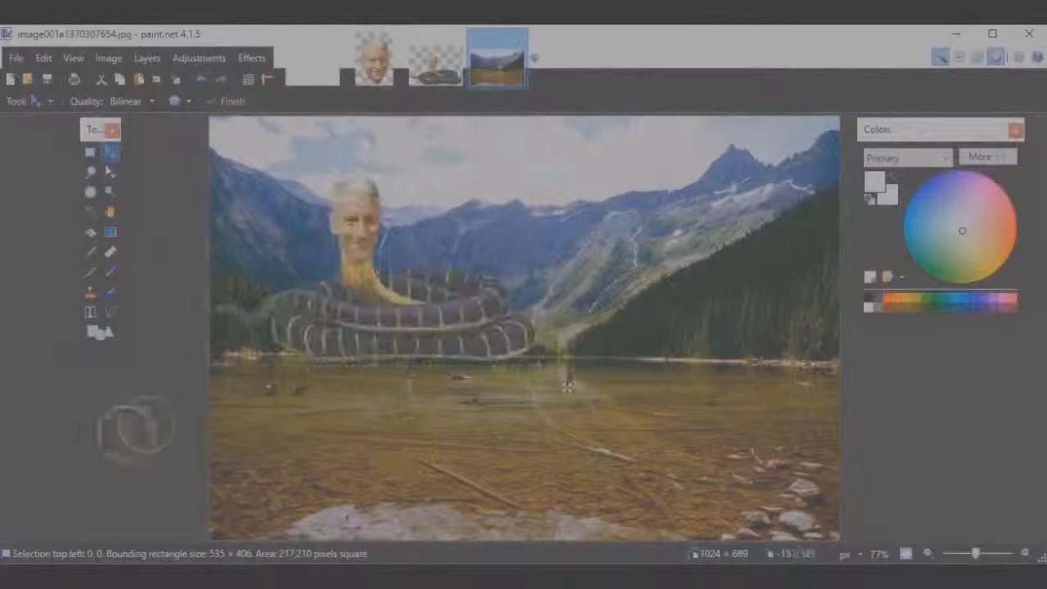
Step: Enlarge the snake layer and move it down into the lake's foreground
drag(411, 307, 508, 419)
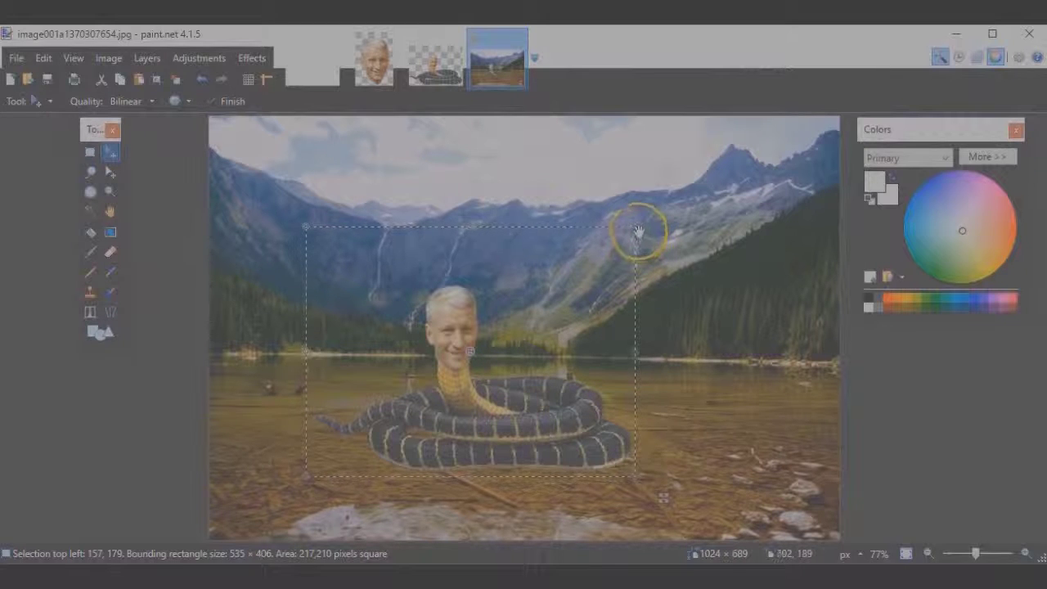
drag(636, 226, 692, 196)
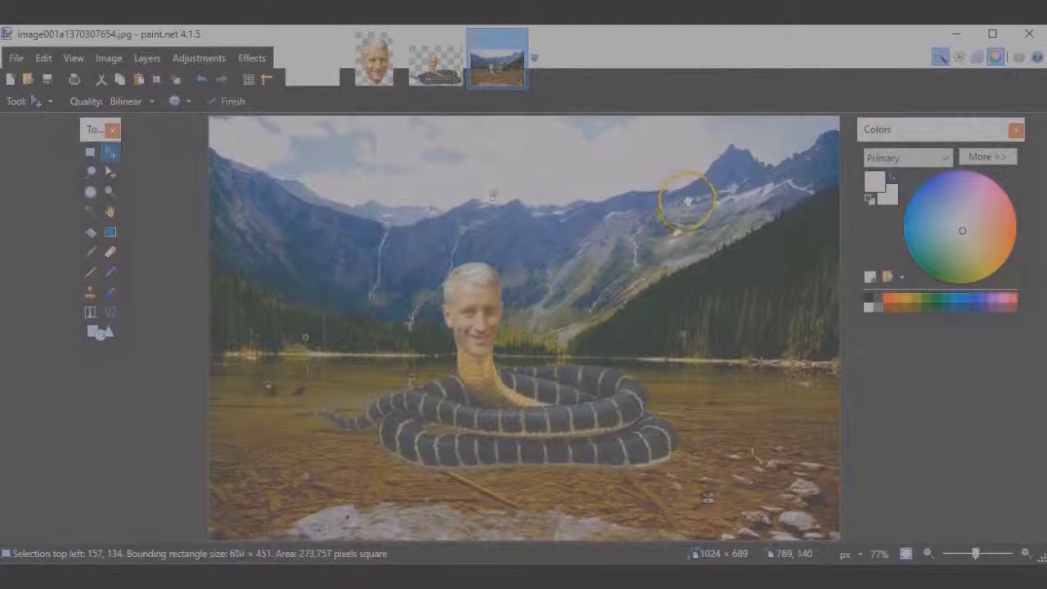
mouse_move(605, 329)
mouse_down()
mouse_move(603, 351)
mouse_move(597, 339)
mouse_up()
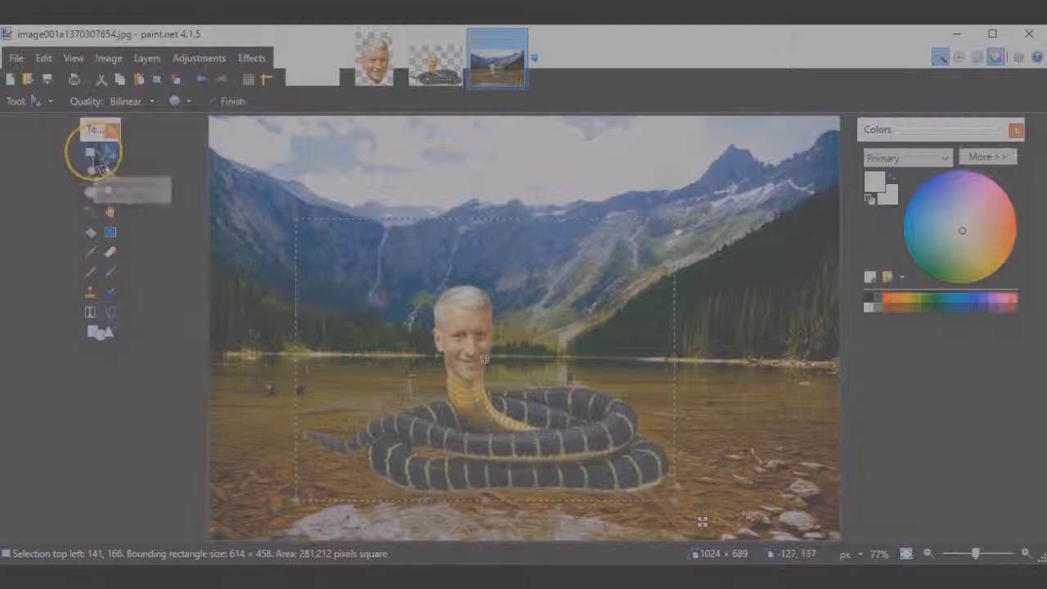
Step: Draw a rectangular selection around the scene, extending it down past the snake
click(92, 153)
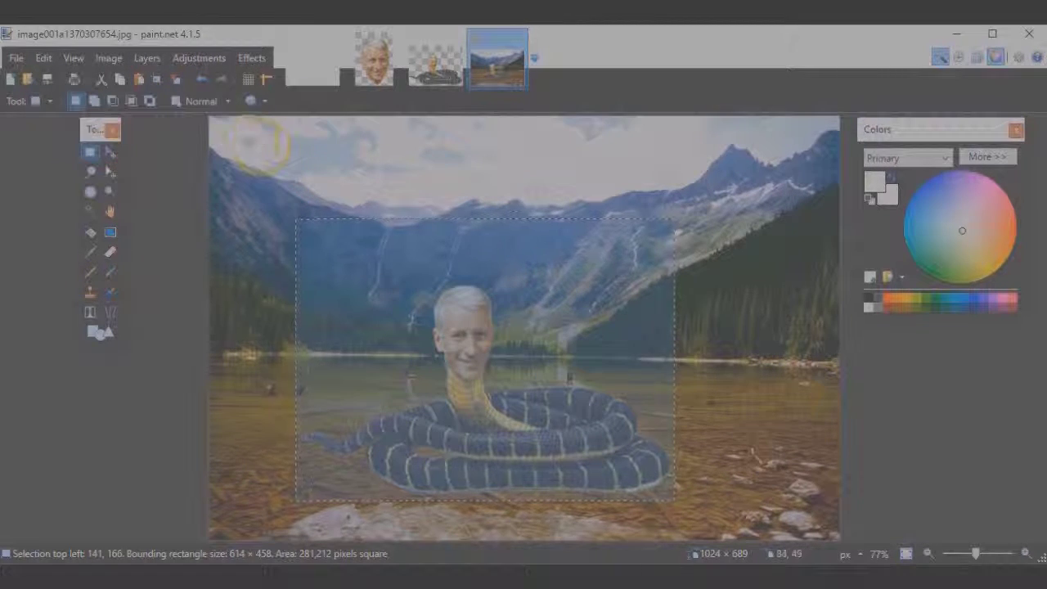
drag(248, 142, 707, 190)
drag(736, 315, 765, 500)
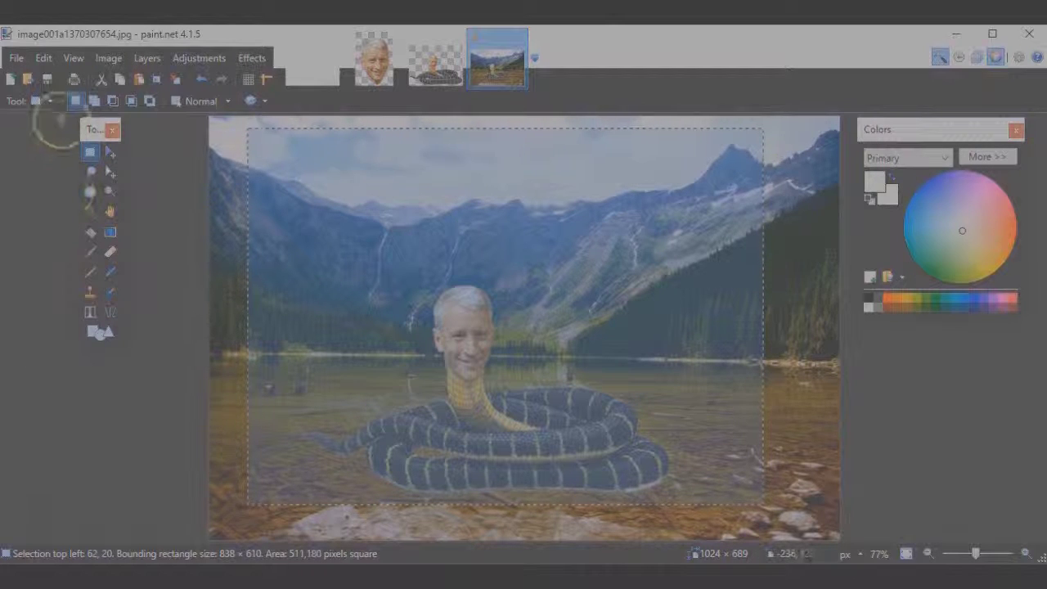
Step: Apply Image > Crop to Selection to trim the scene to 838 × 610
click(106, 61)
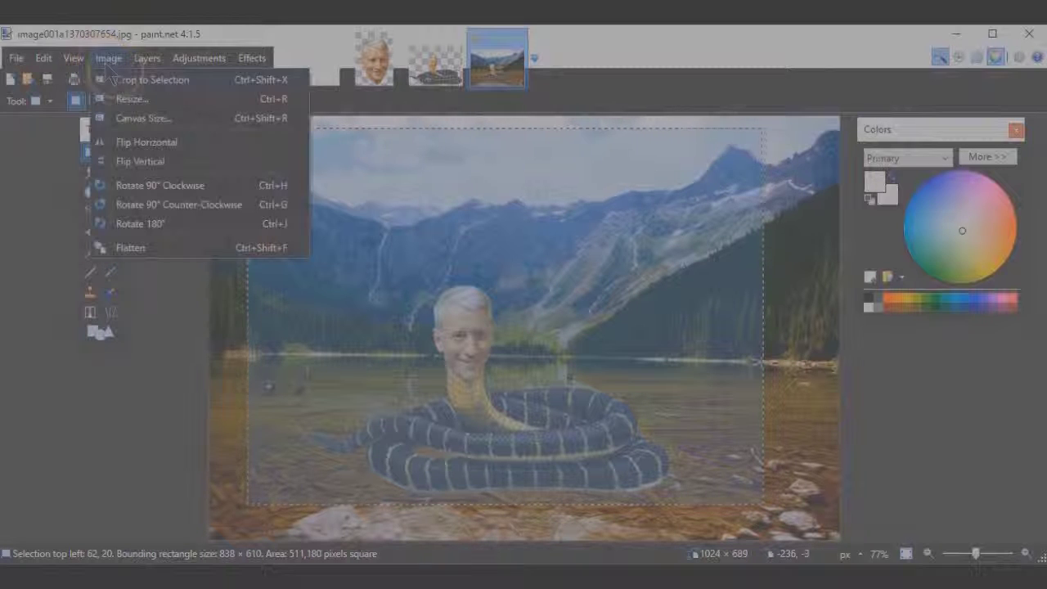
click(125, 81)
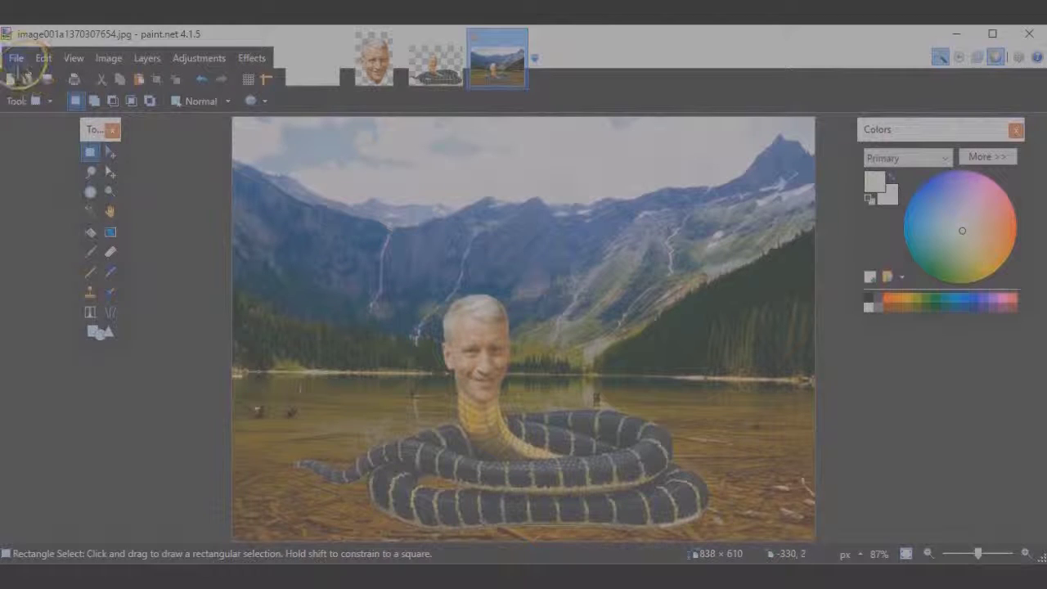
click(17, 62)
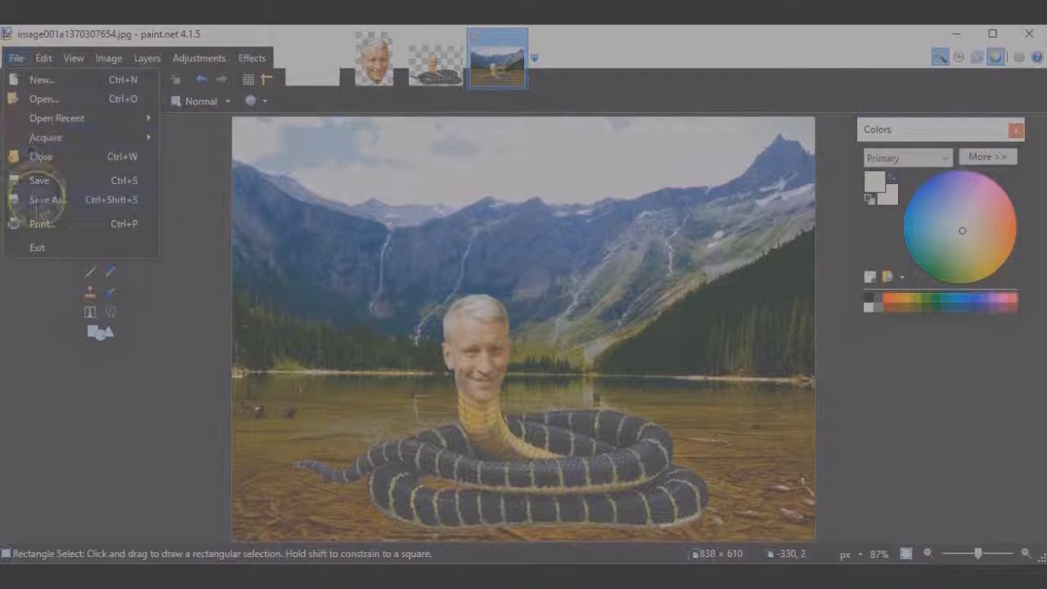
Step: Save the cropped lake scene as 'AC Snake Swamp' PNG, accepting the settings and flattening
click(38, 200)
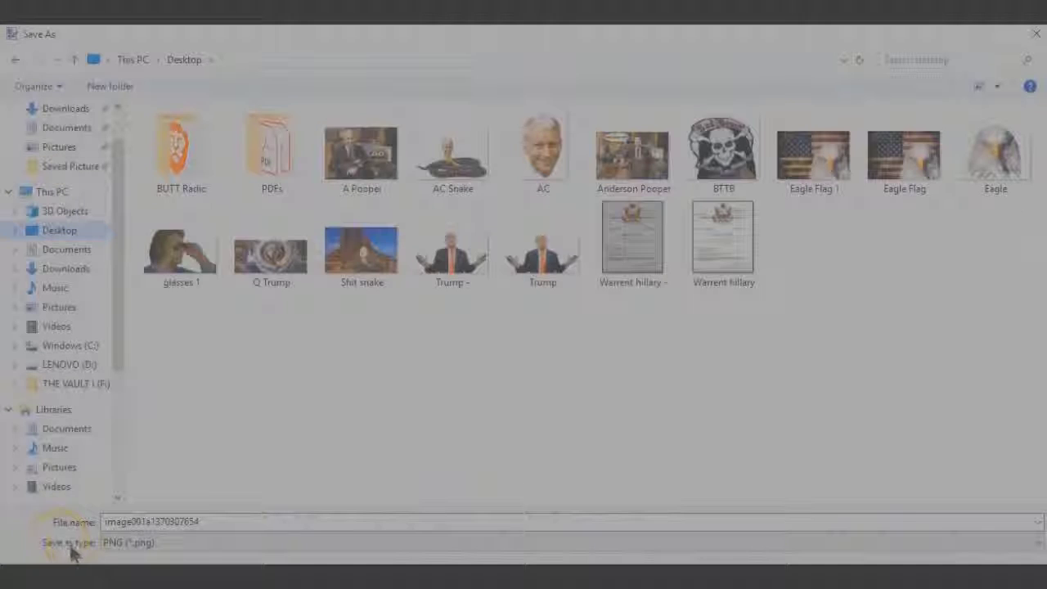
click(211, 525)
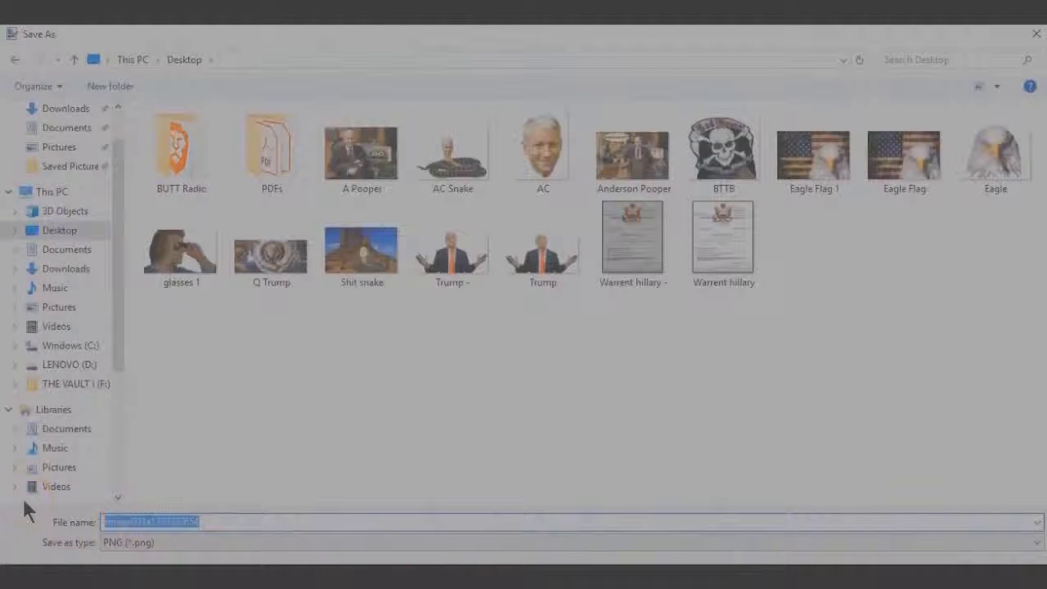
text(AC Snake)
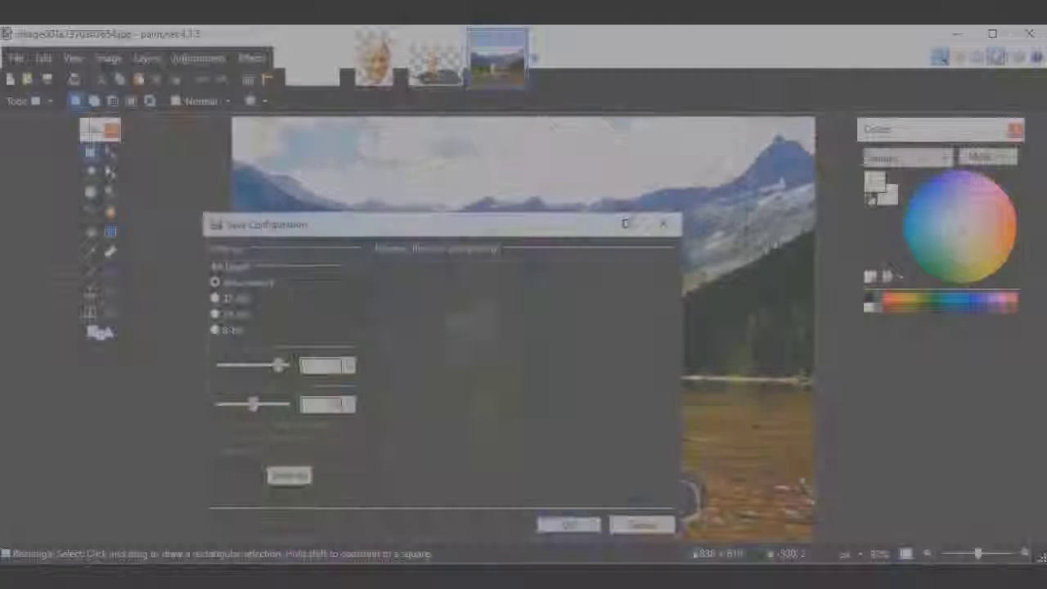
click(566, 527)
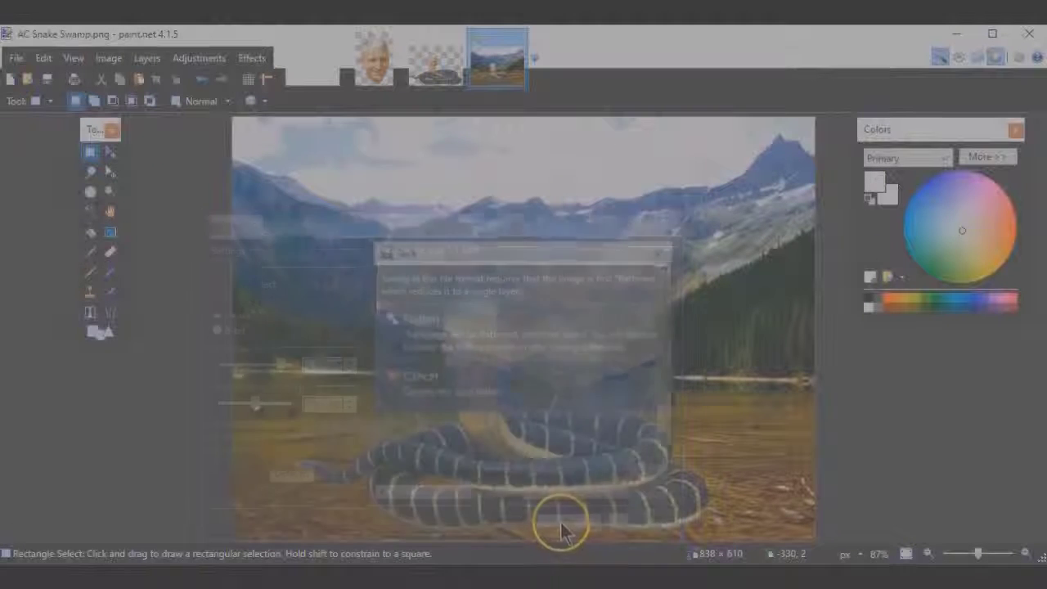
click(470, 330)
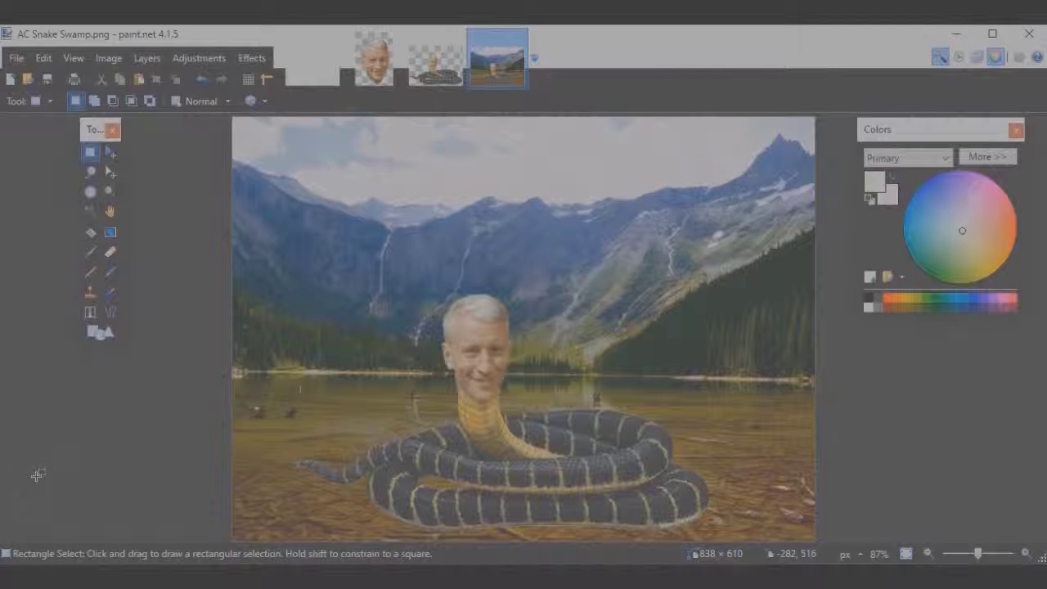
click(39, 414)
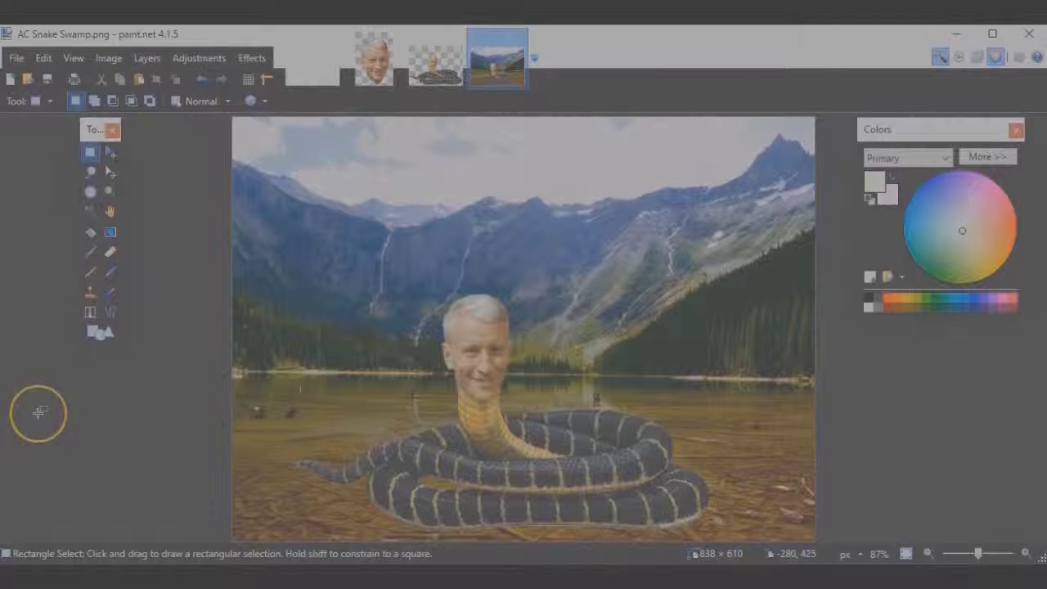